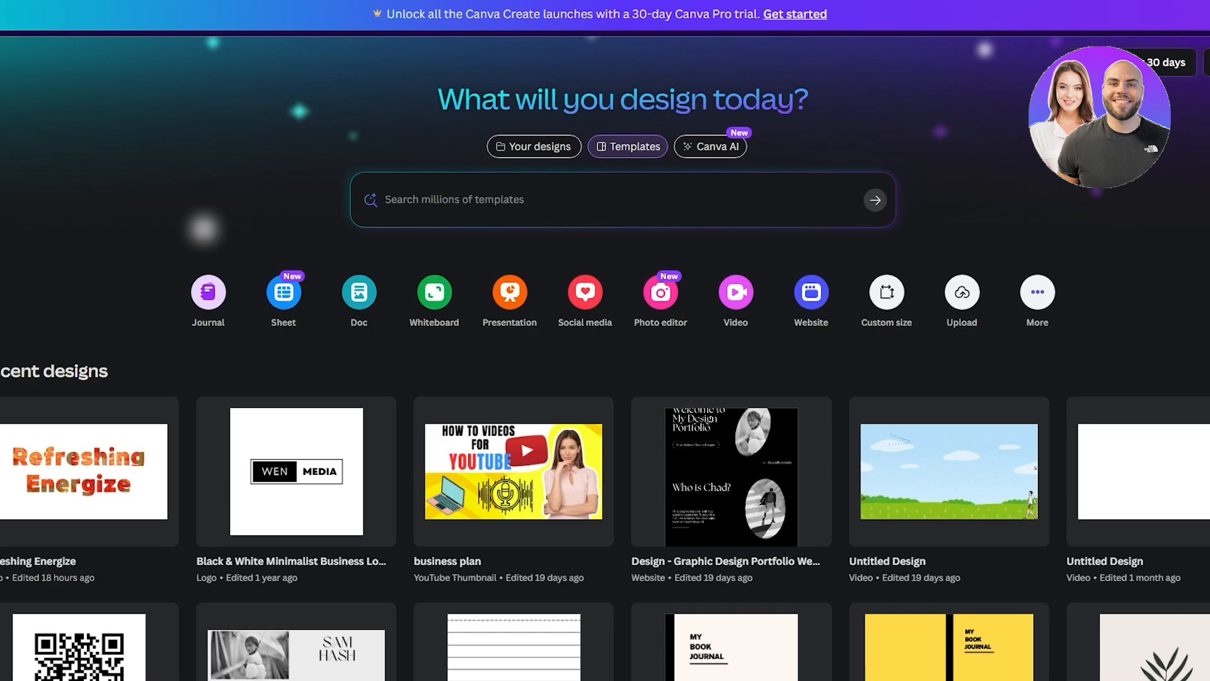
- Open the recent Refreshing Energize video design and look through its pages along the timeline
left_click(103, 511)
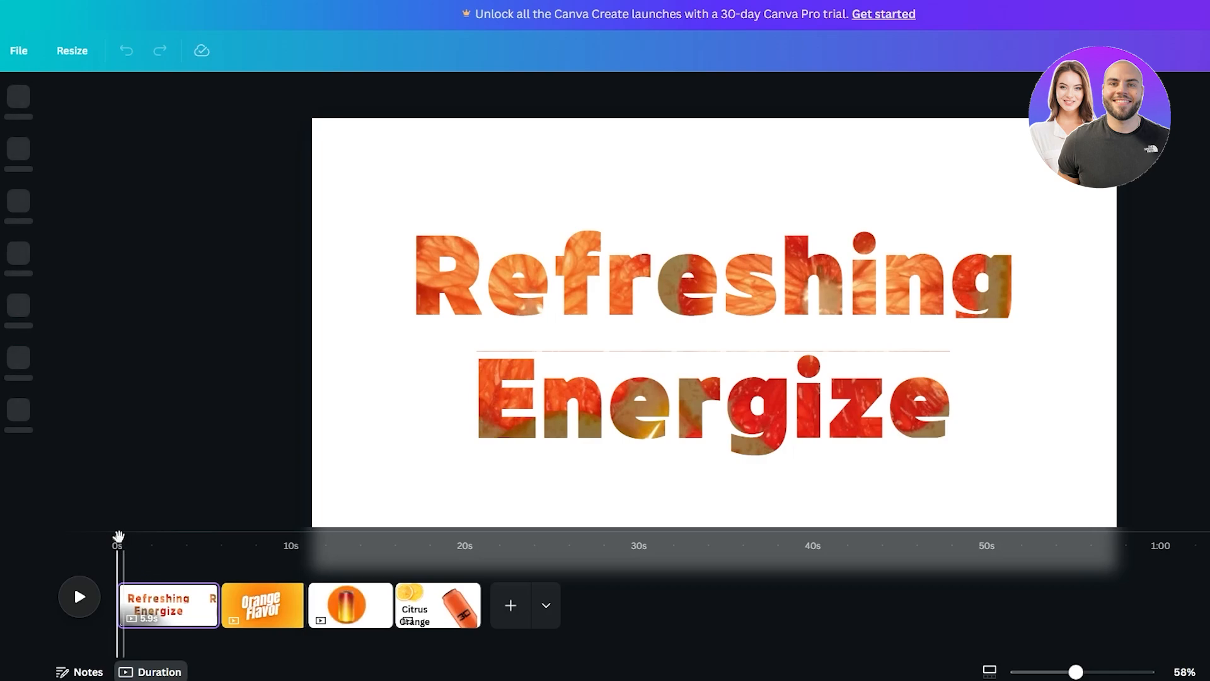
left_click_drag(123, 537, 417, 556)
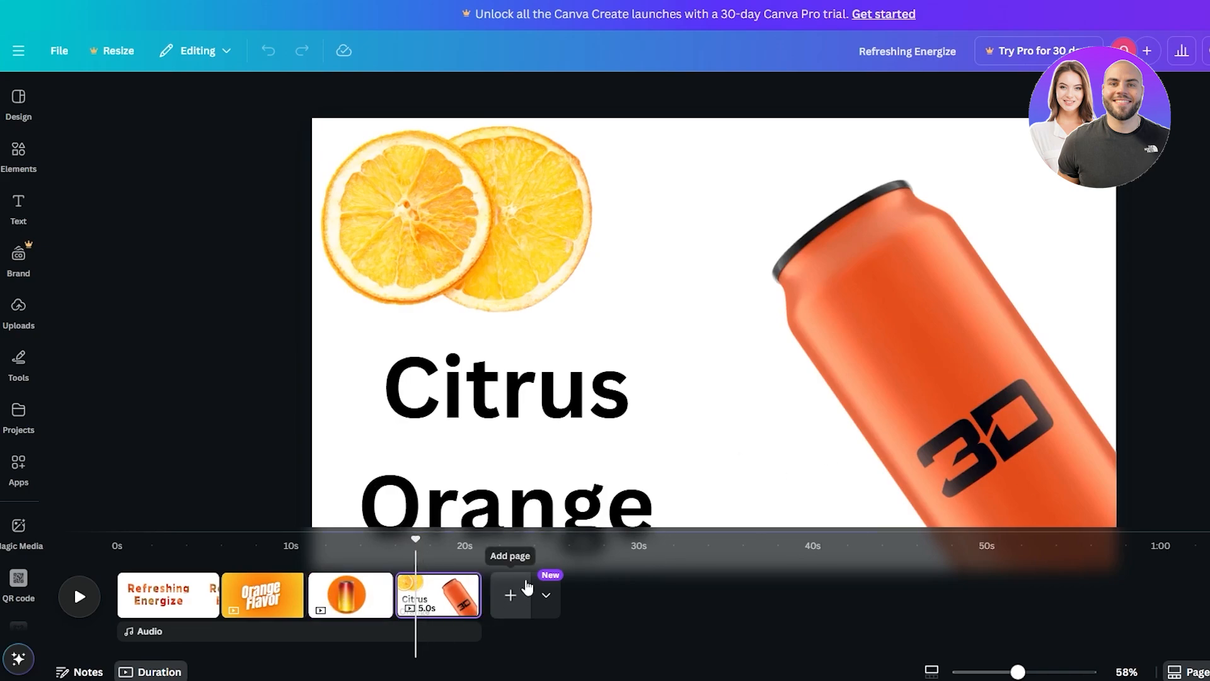
left_click(171, 607)
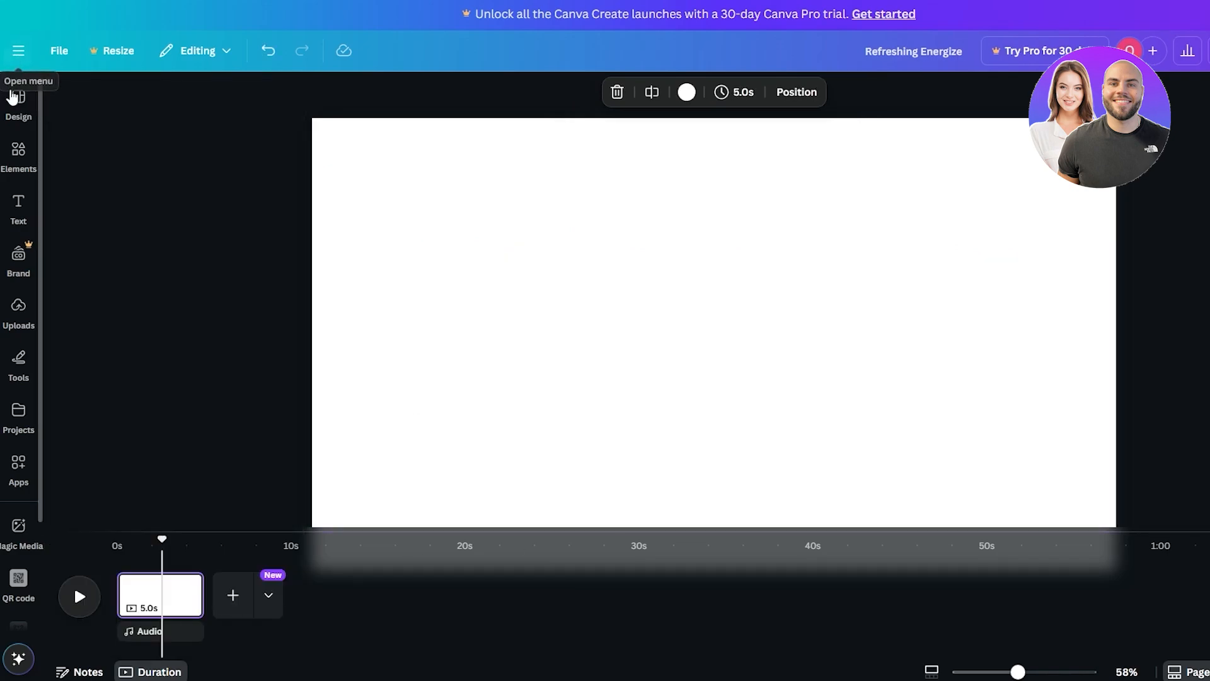
left_click(13, 54)
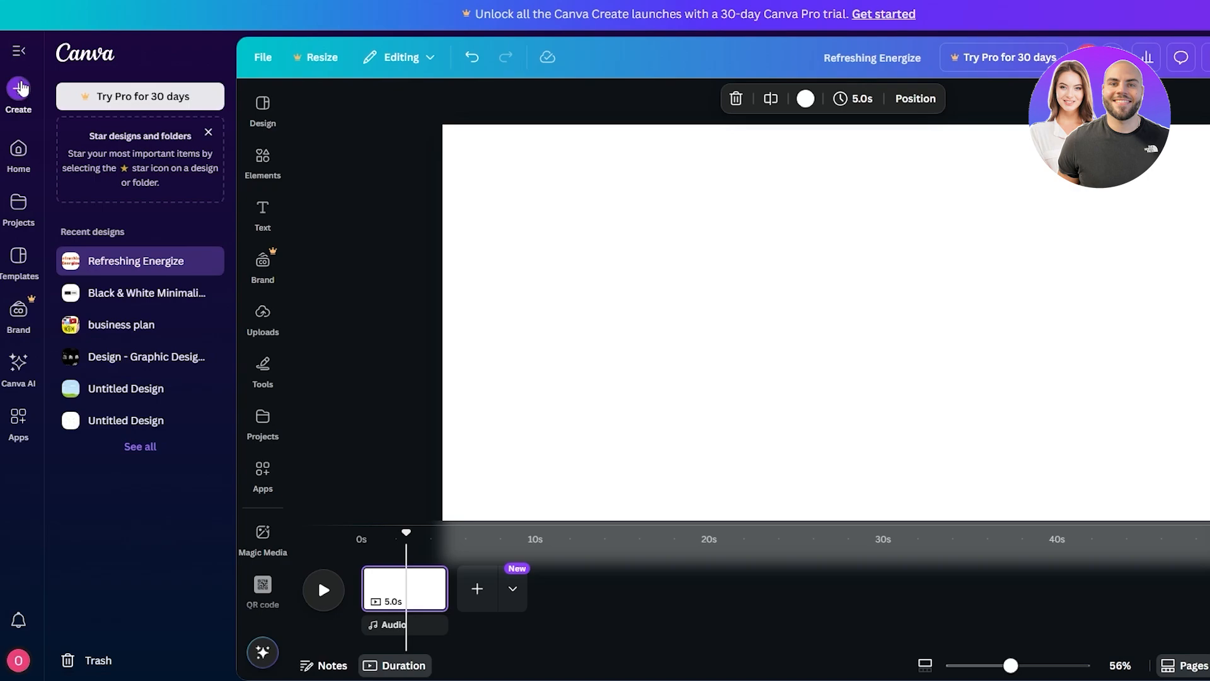
left_click(21, 90)
left_click(145, 316)
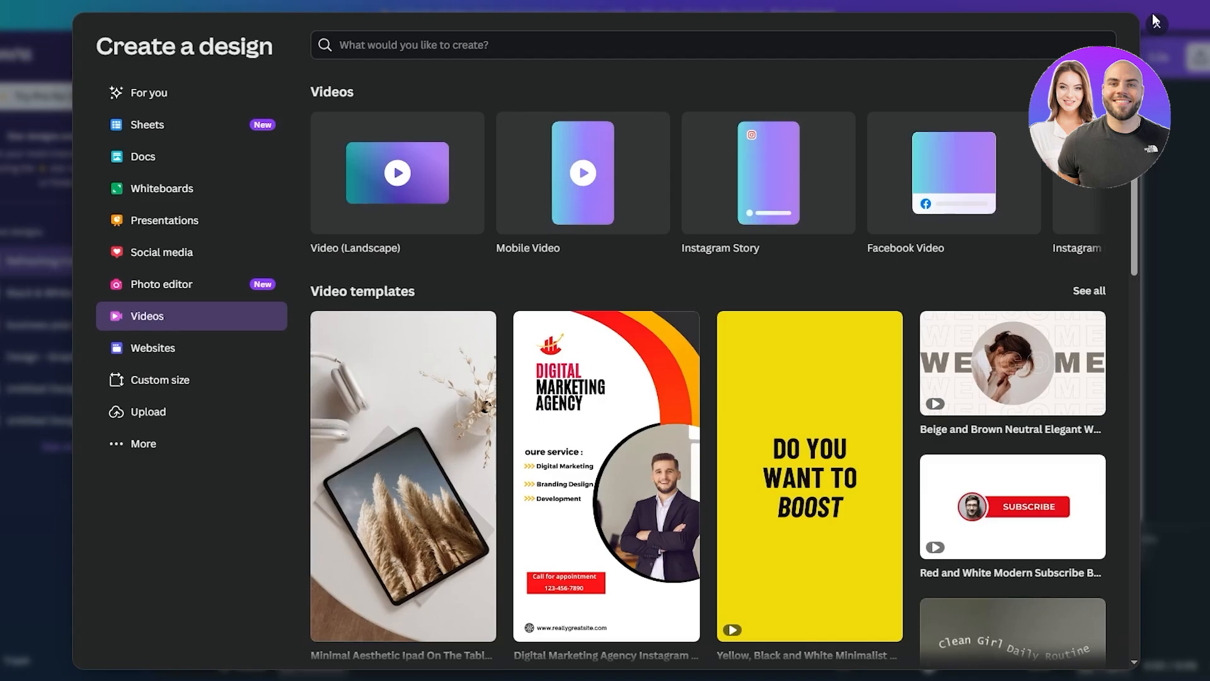
key("Escape")
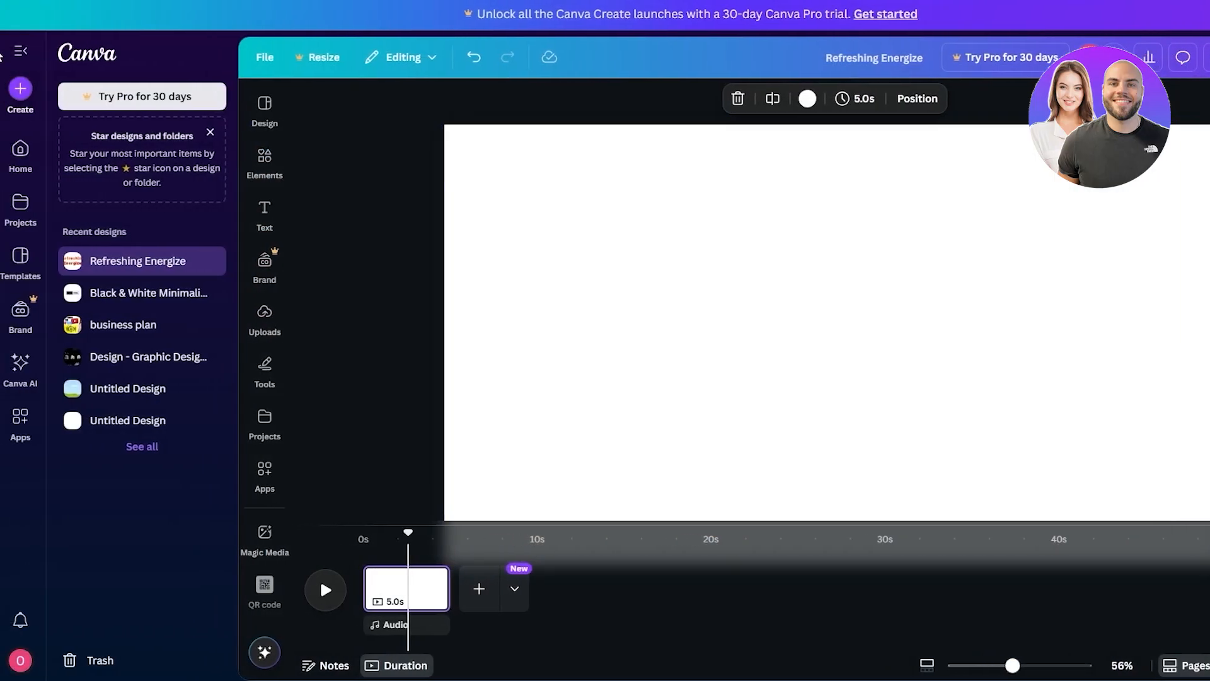
left_click(14, 55)
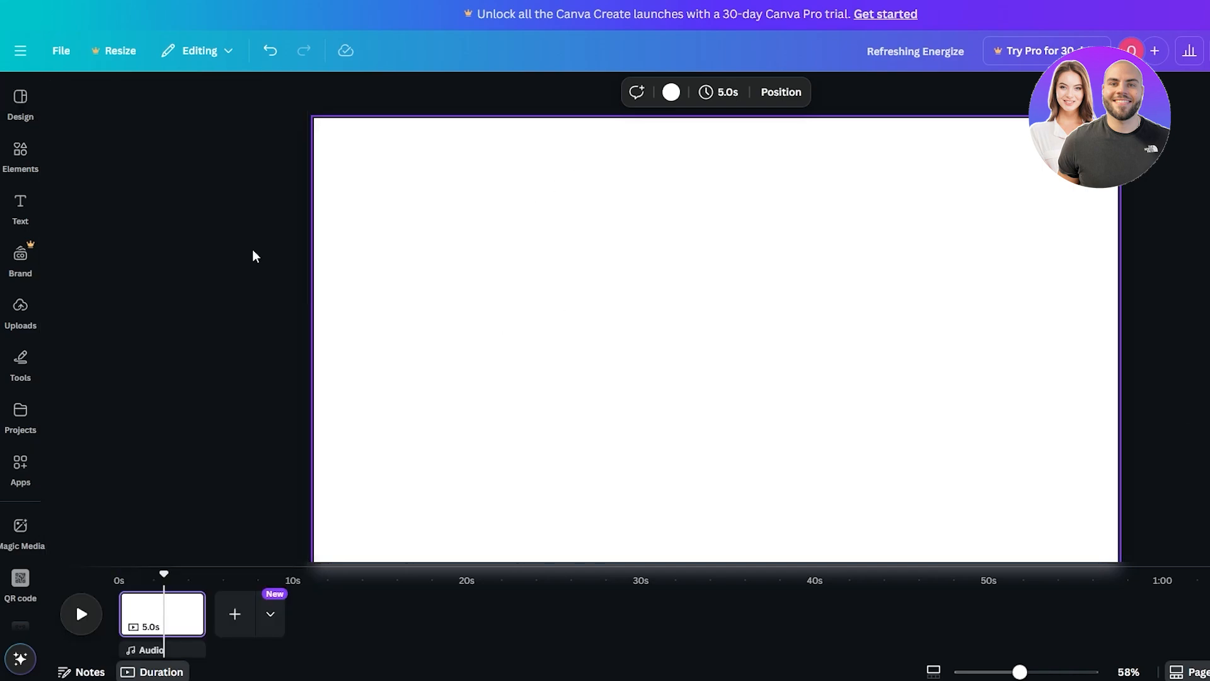
- Search the elements library for lemon and browse the video results for suitable footage
left_click(20, 222)
left_click(21, 100)
left_click(20, 149)
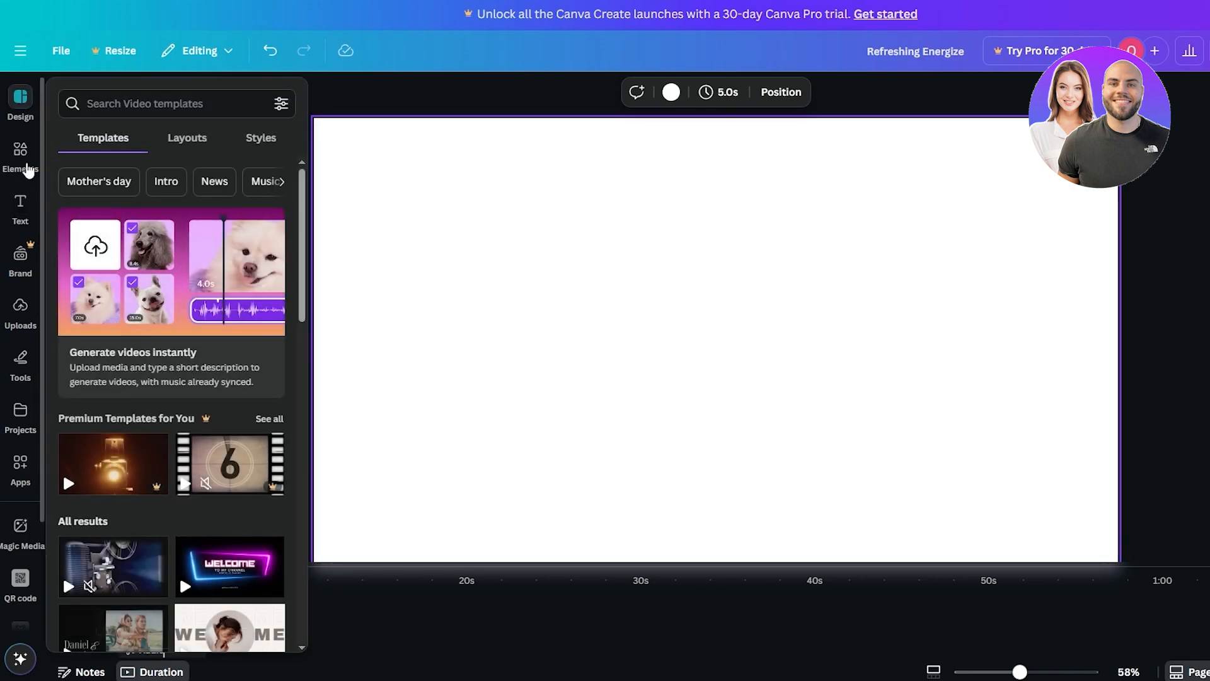
left_click(180, 97)
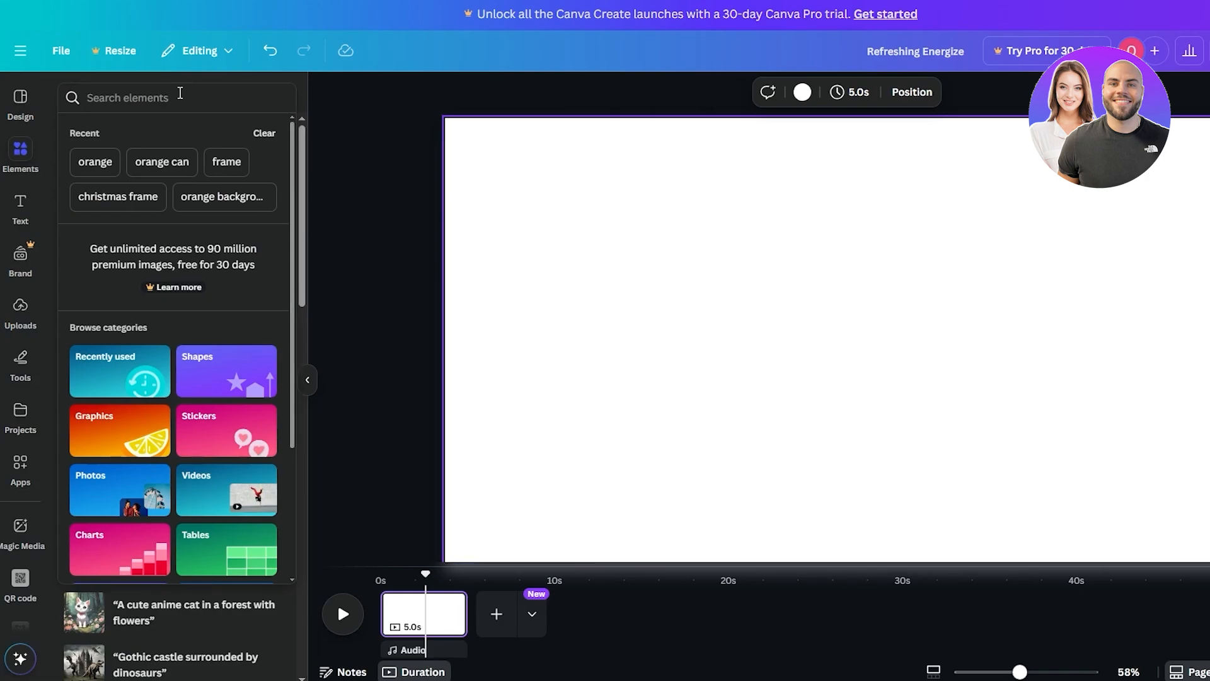
type("lemon")
key("Return")
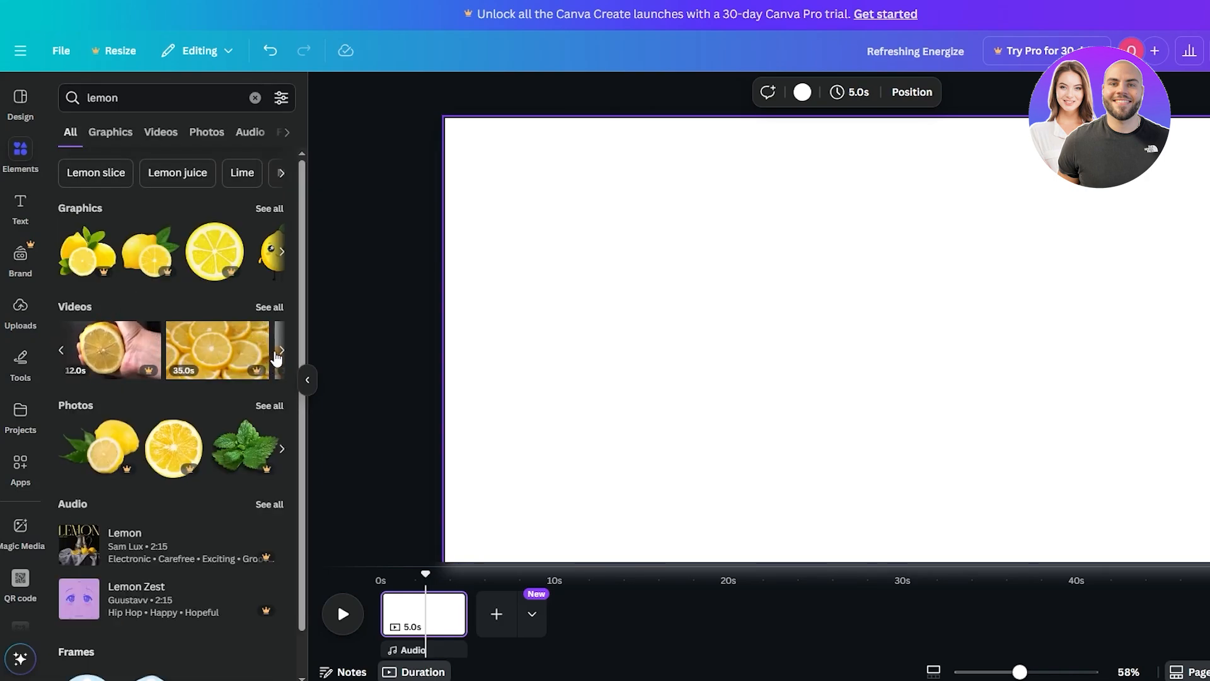
left_click(281, 351)
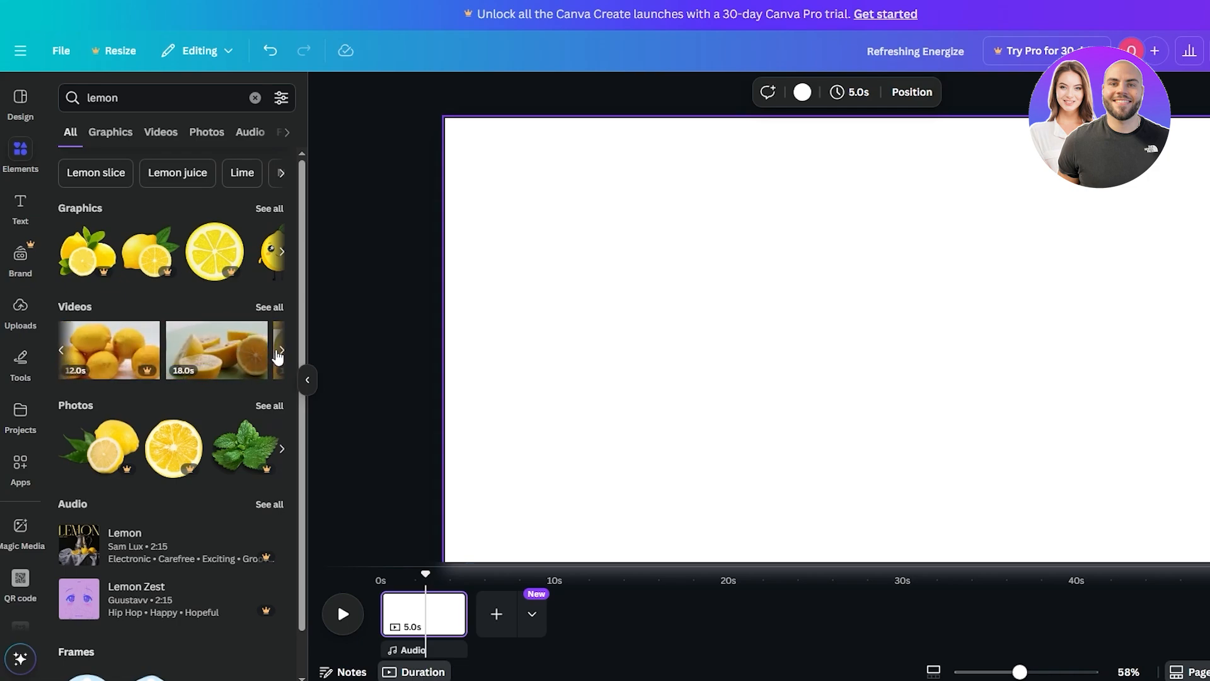
left_click(278, 355)
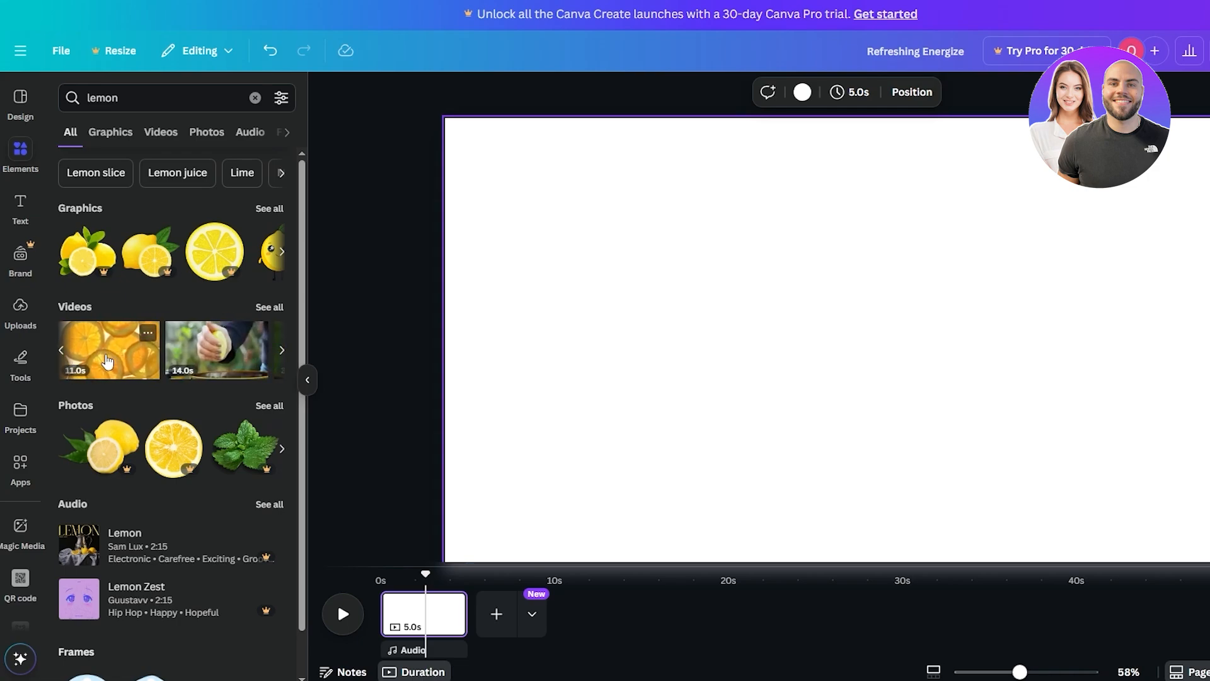
left_click(277, 351)
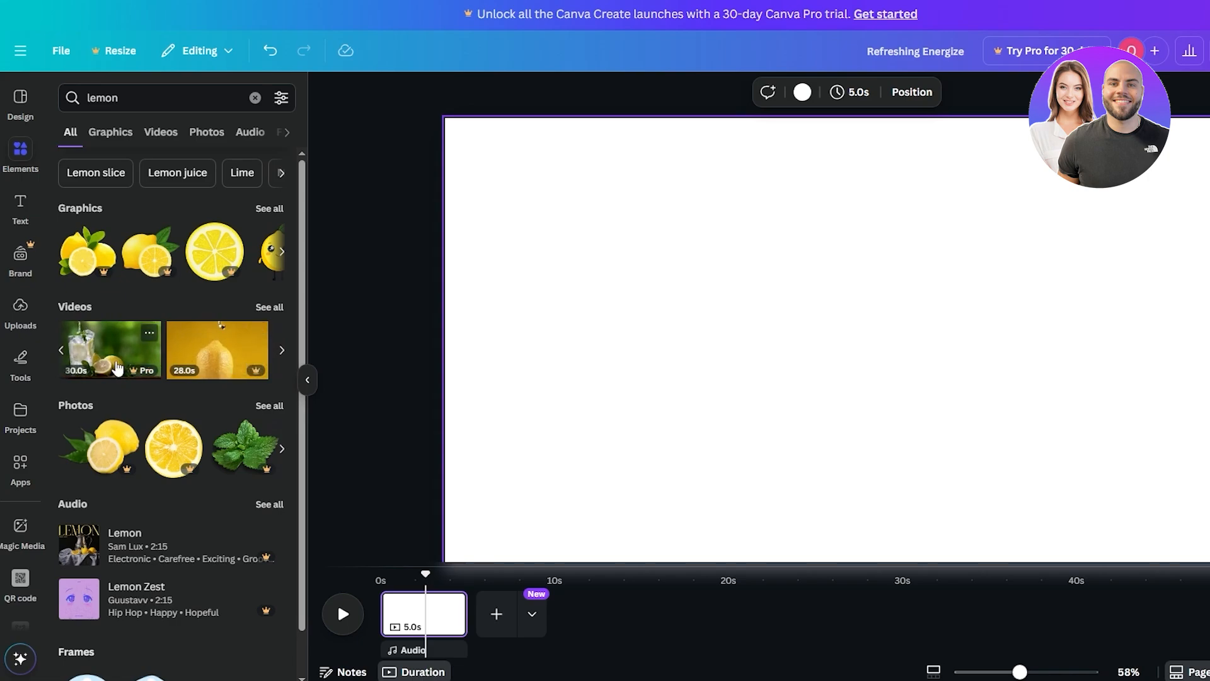
left_click(61, 355)
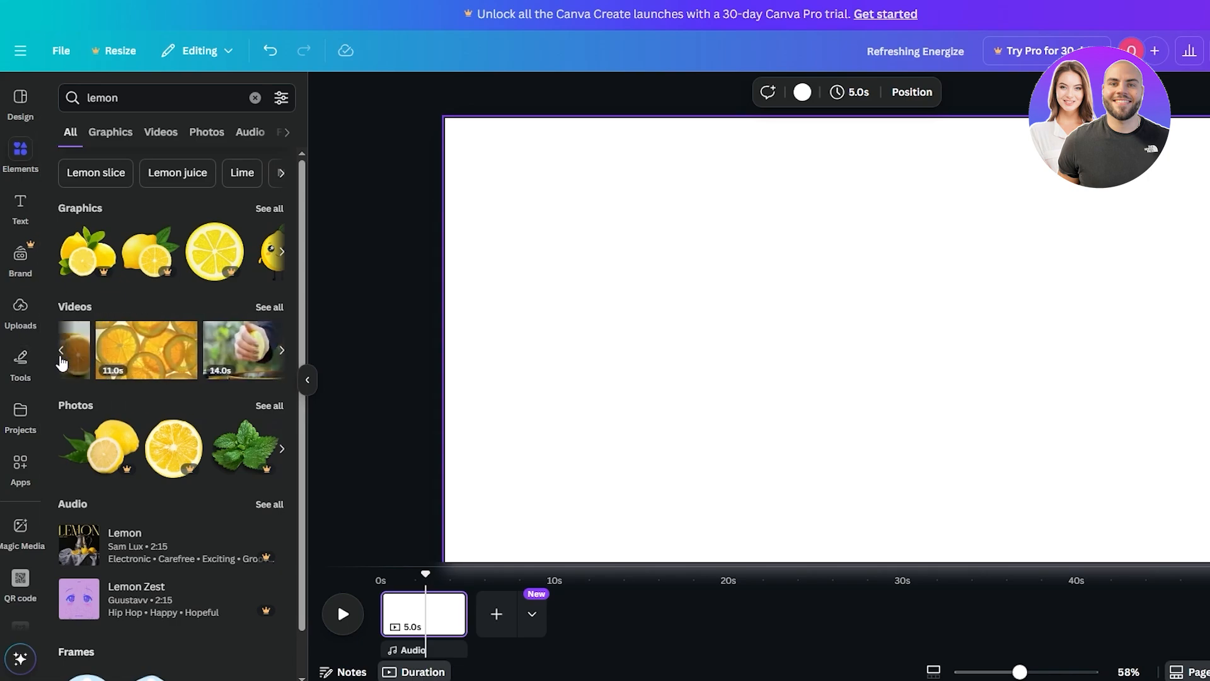
left_click(61, 353)
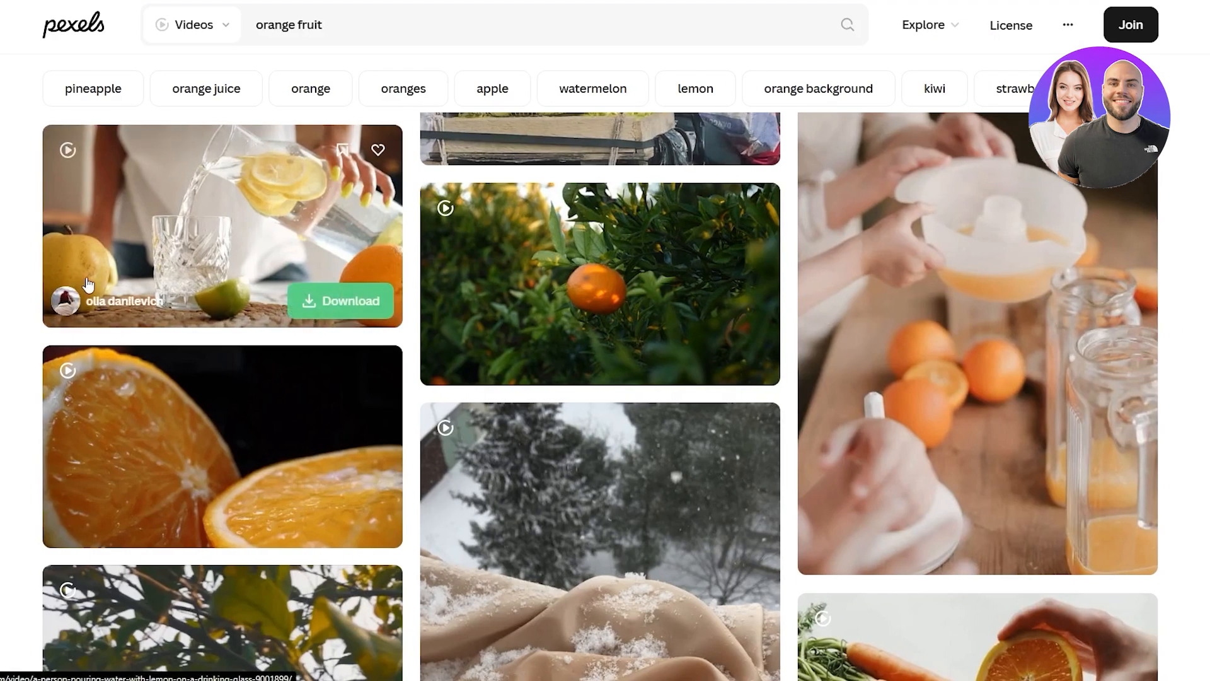
- Switch to Pexels and browse the free video results for orange fruit and orange
scroll(334, 400, "down", 1)
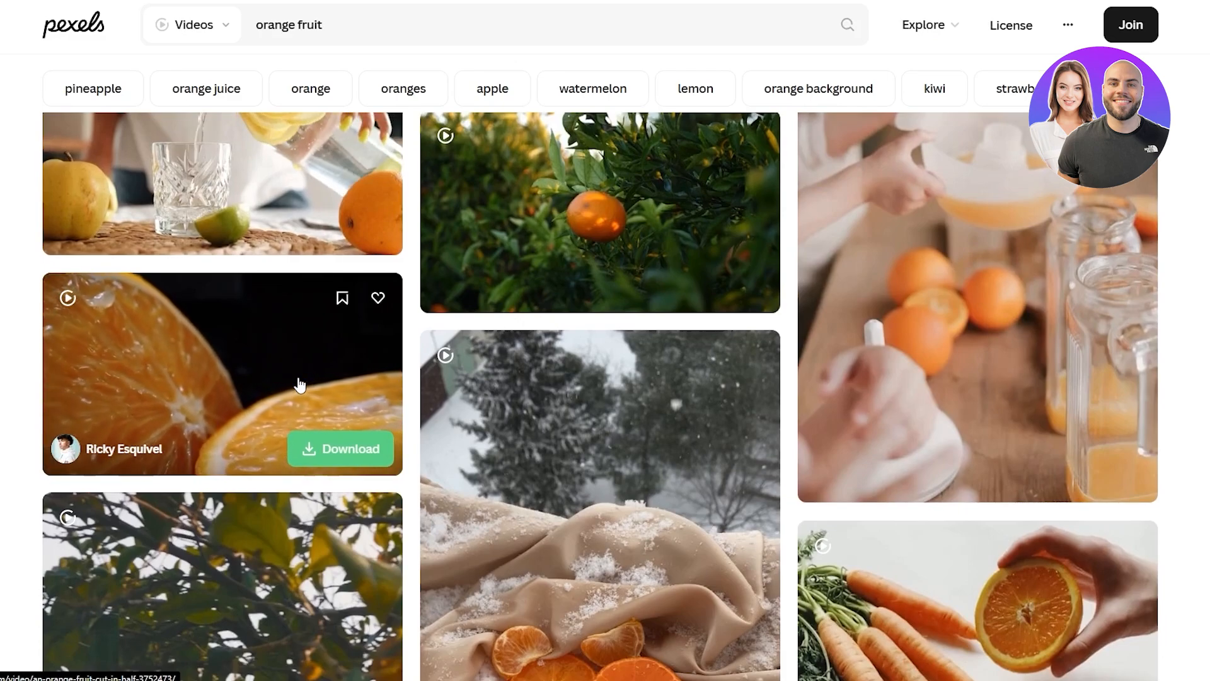
scroll(297, 383, "down", 8)
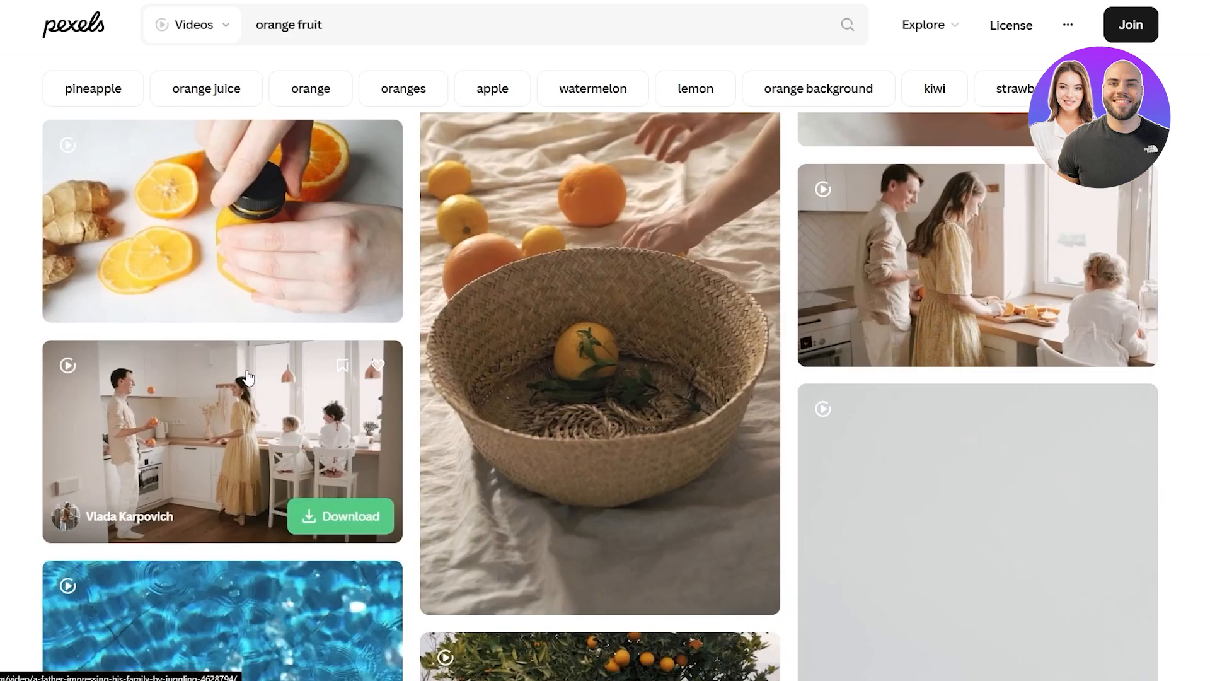
scroll(247, 377, "down", 10)
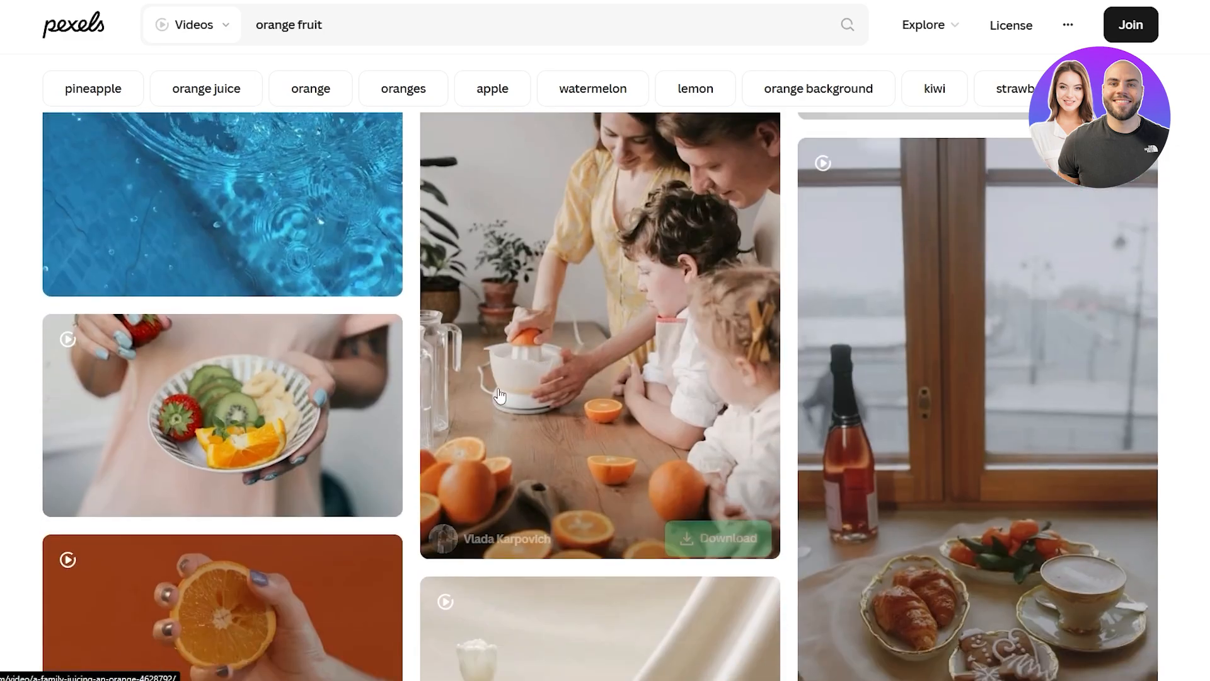
scroll(301, 421, "down", 3)
scroll(299, 421, "down", 12)
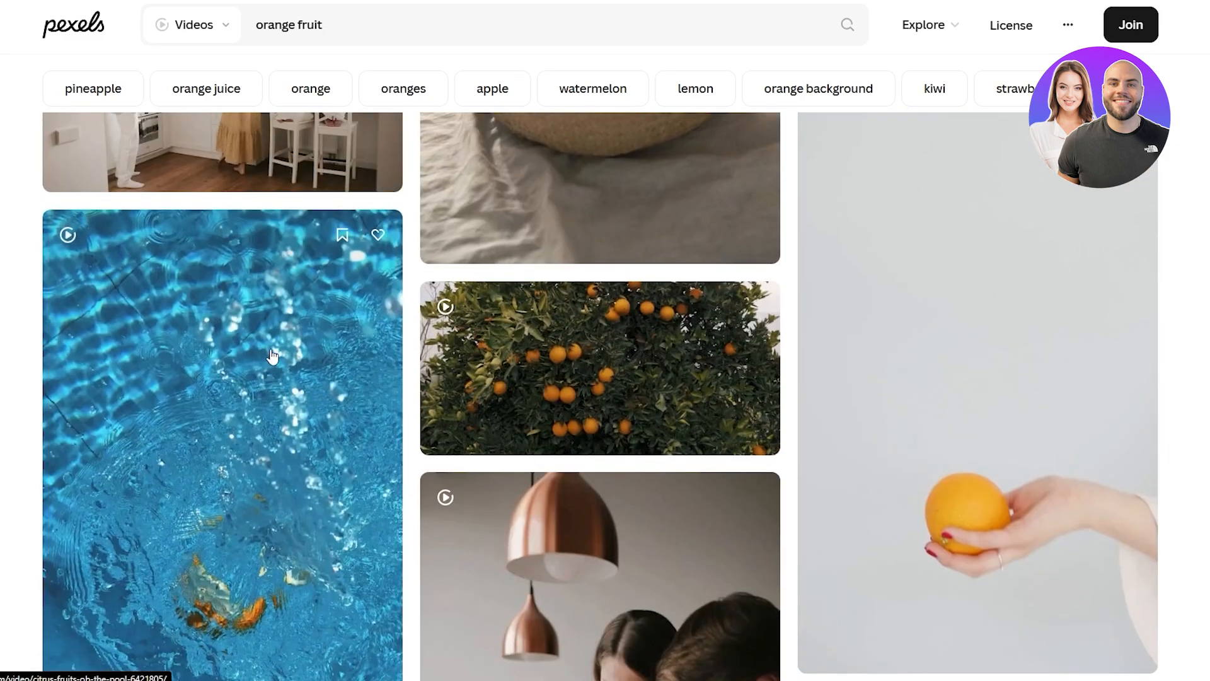
scroll(259, 357, "up", 15)
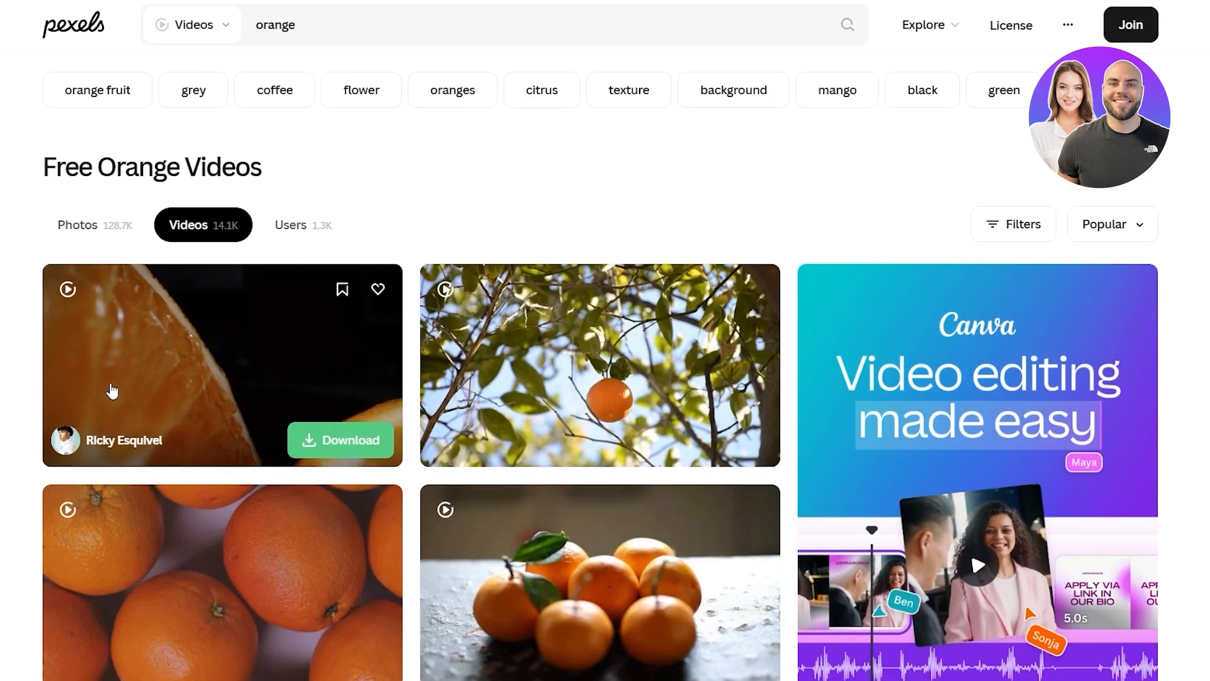
scroll(174, 383, "down", 10)
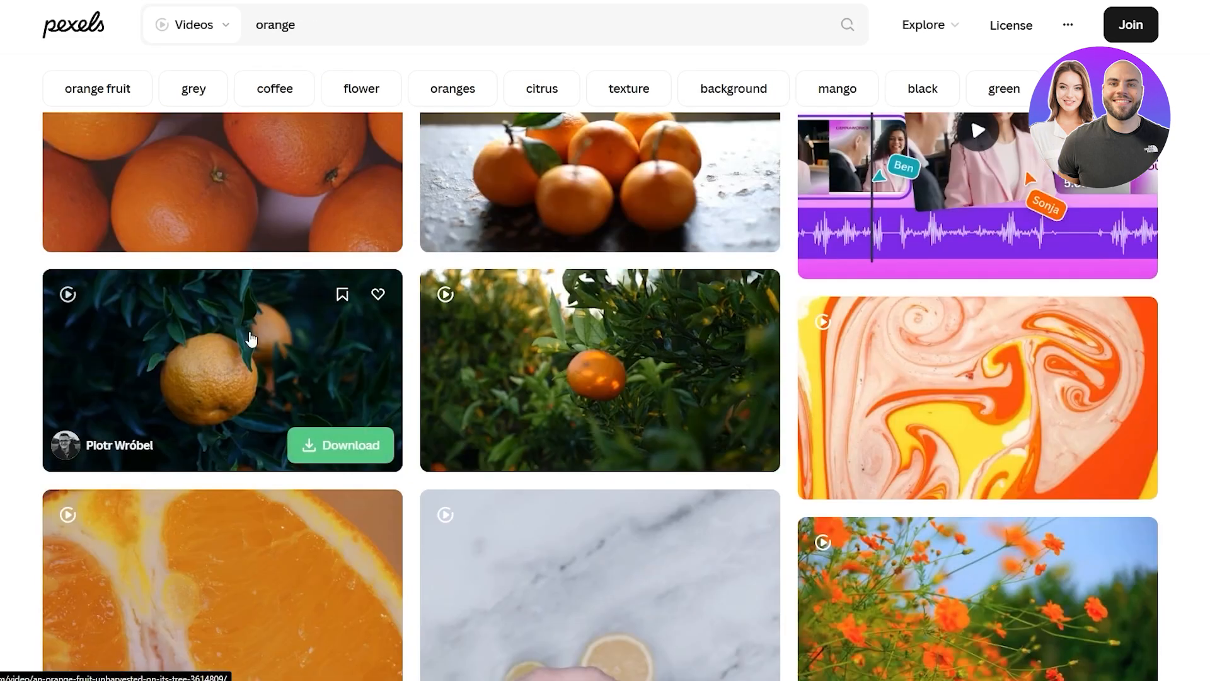
scroll(746, 337, "down", 10)
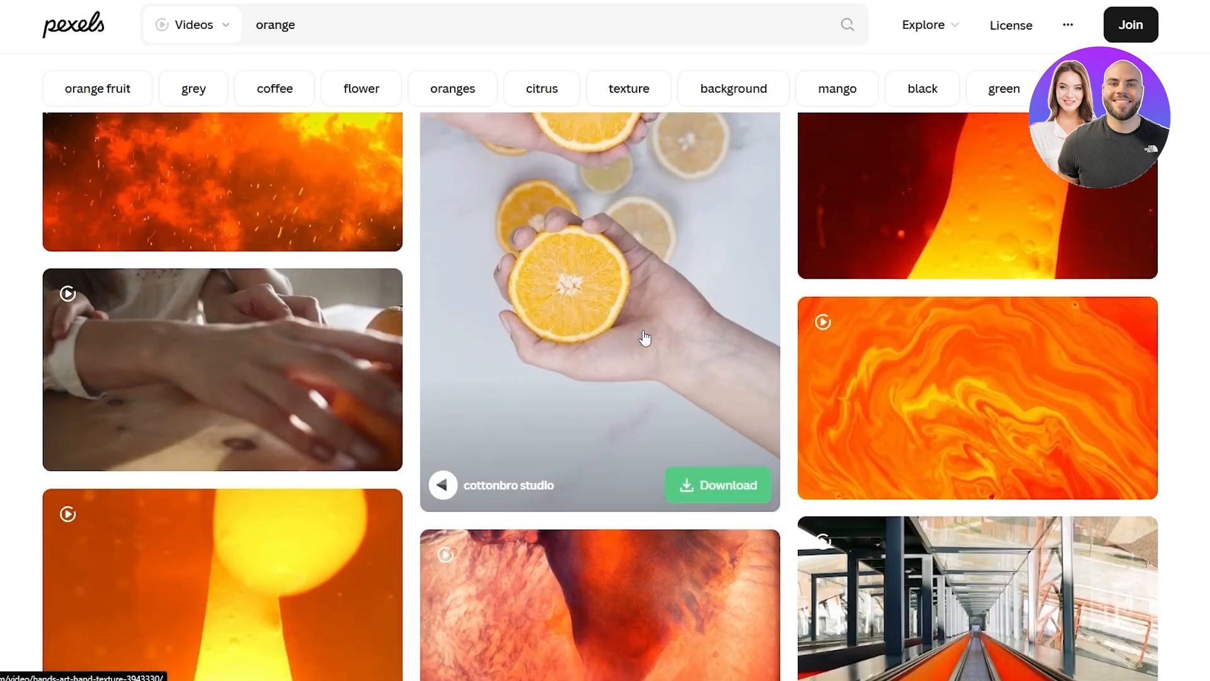
scroll(531, 325, "down", 10)
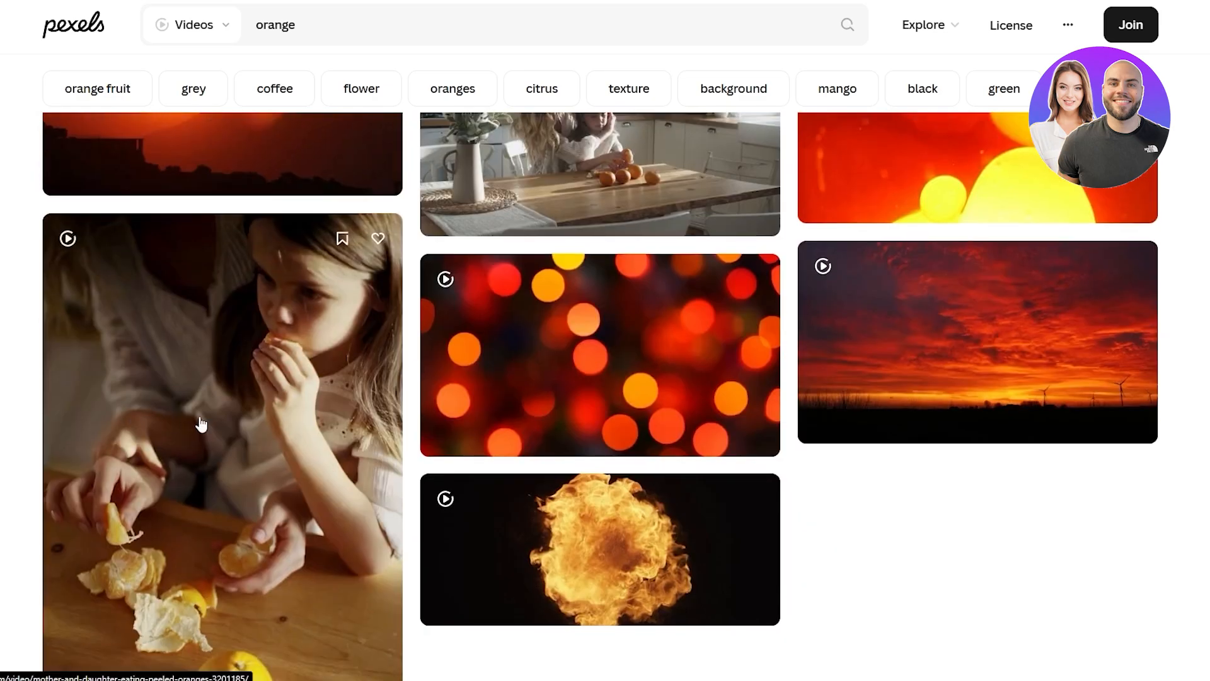
scroll(614, 386, "down", 10)
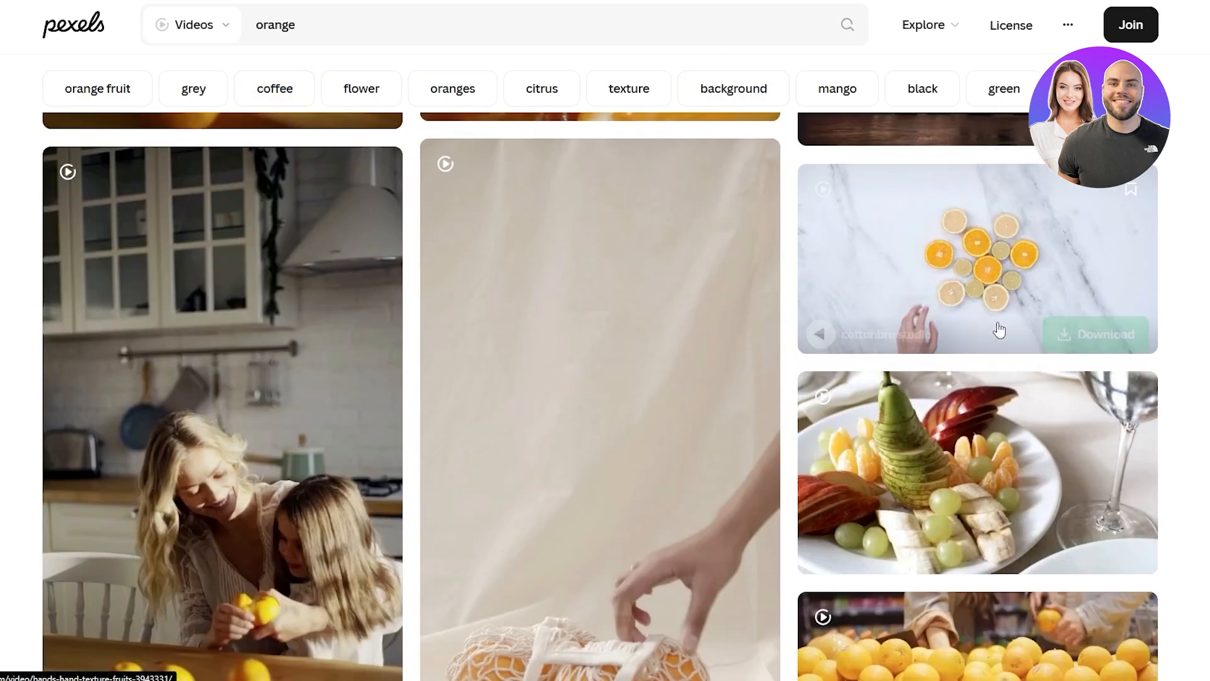
scroll(885, 268, "down", 9)
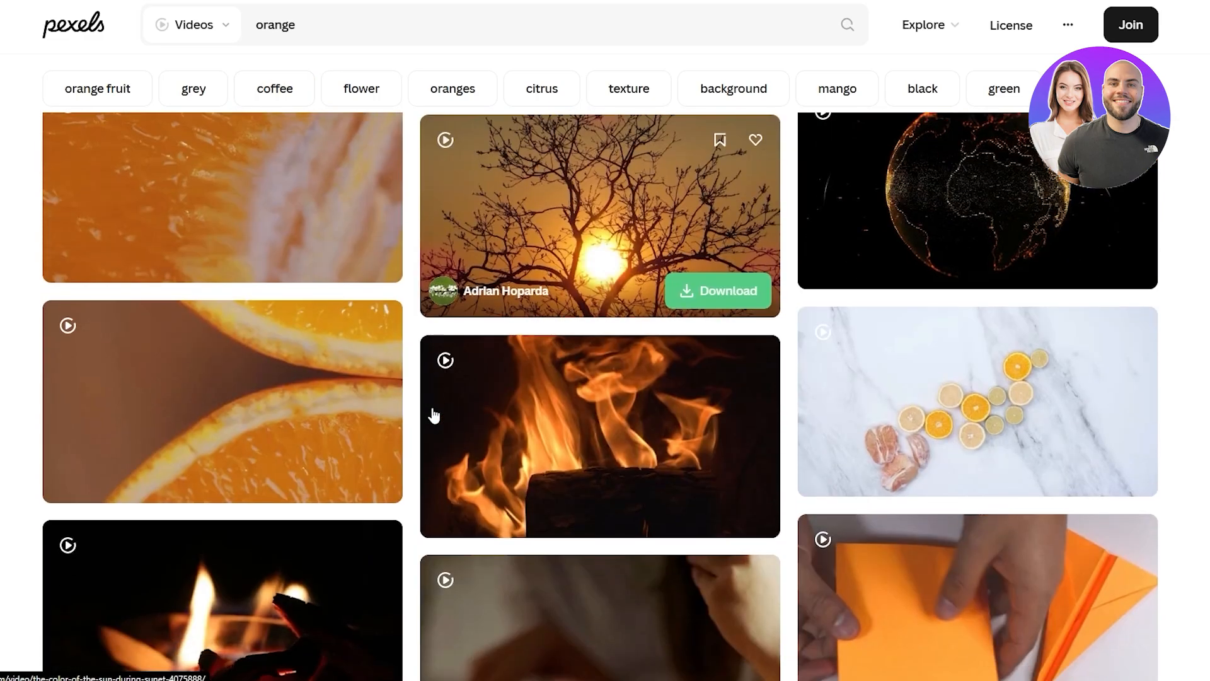
scroll(346, 421, "up", 3)
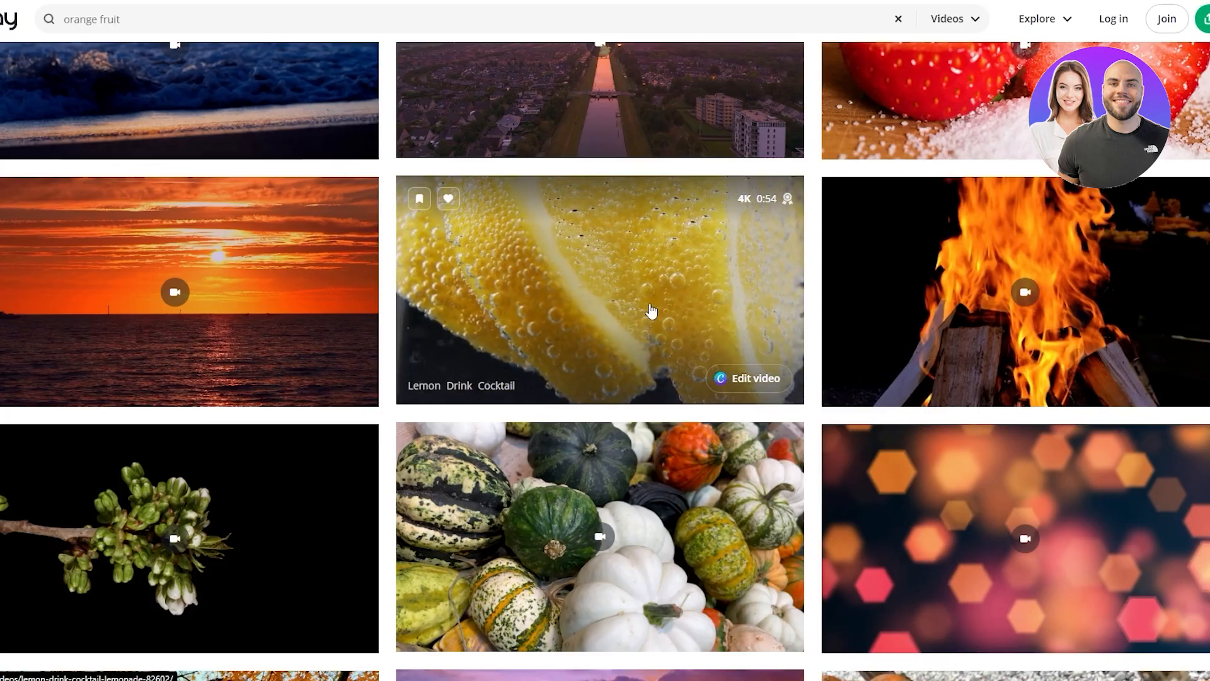
- Open the bubbling lemon drink cocktail video on Pixabay and download it as a 1920×1080 MP4
left_click(650, 313)
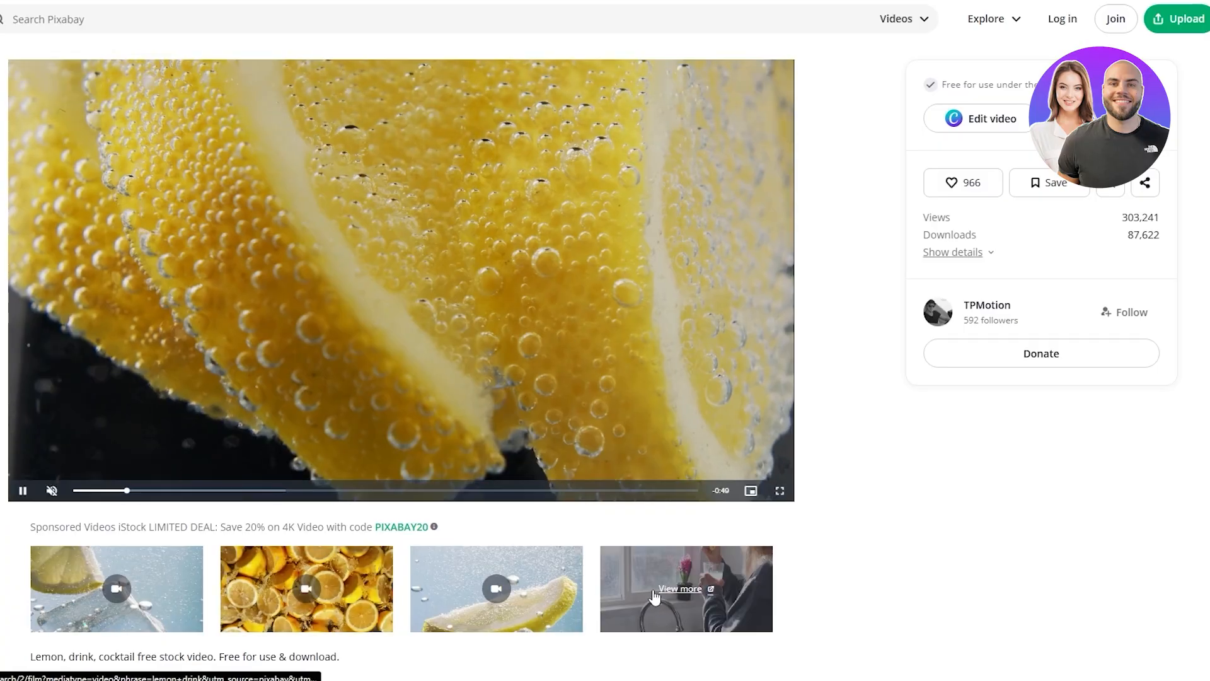
scroll(346, 567, "down", 10)
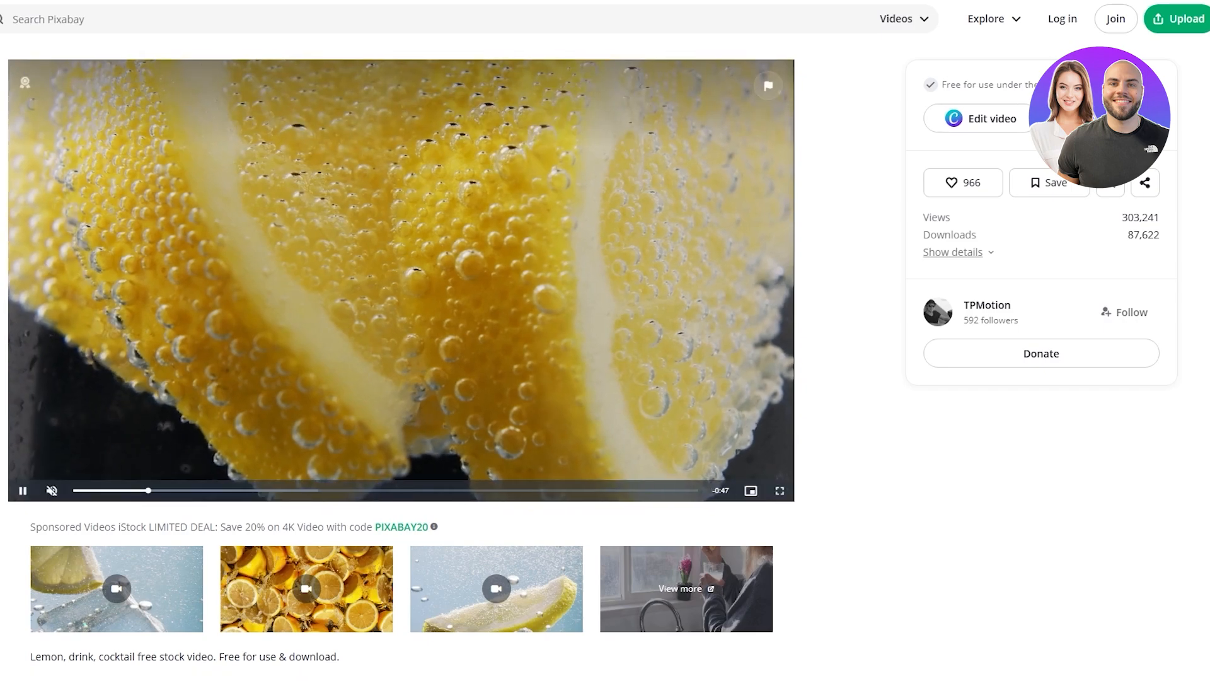
left_click(1129, 118)
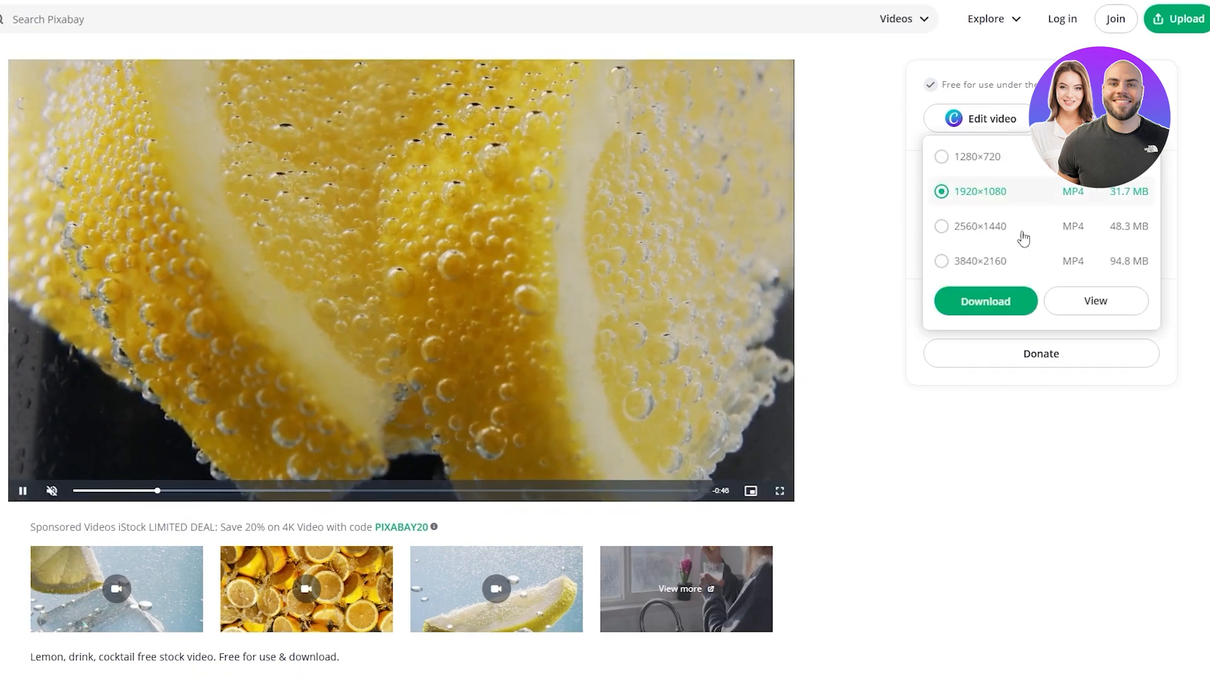
left_click(984, 302)
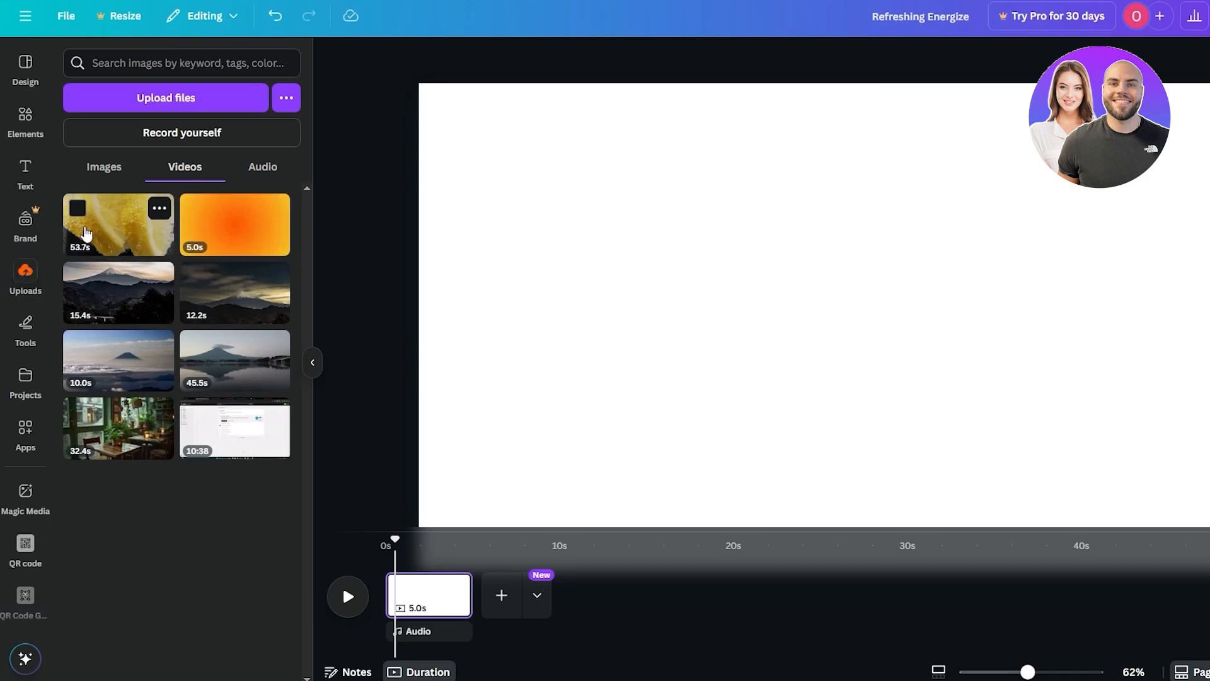
- In Canva, place the uploaded lemon video on the blank page, set it as the background and play it
left_click_drag(84, 235, 675, 202)
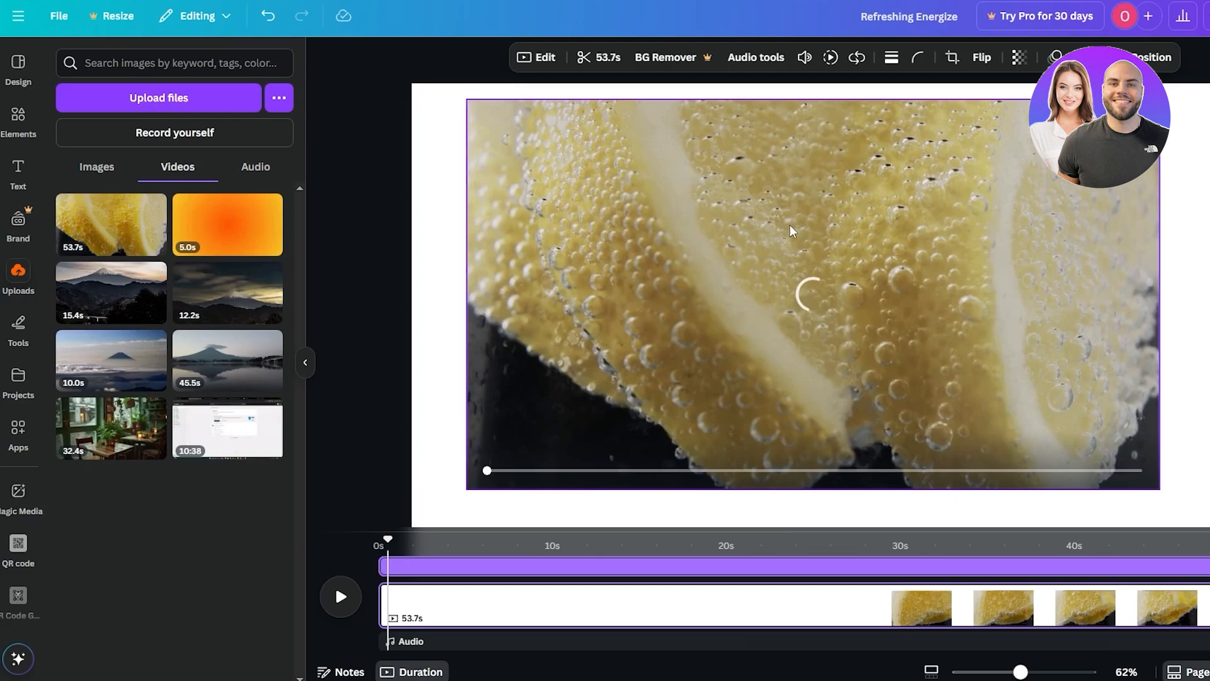
right_click(797, 290)
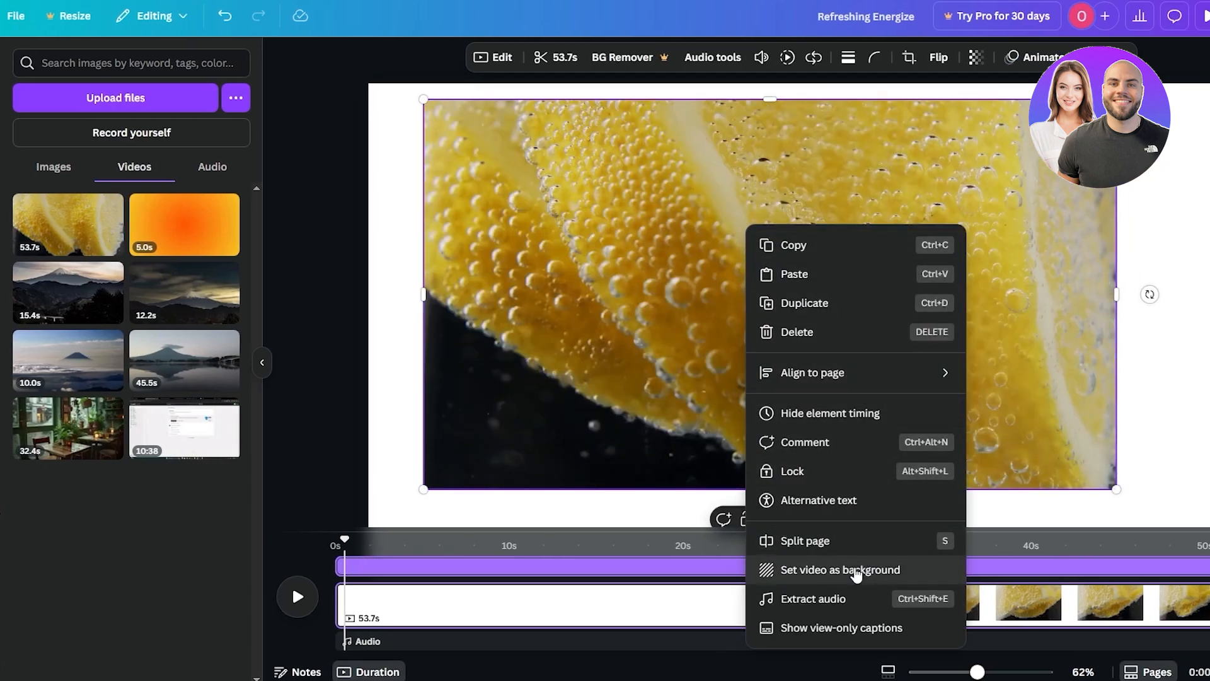
left_click(854, 570)
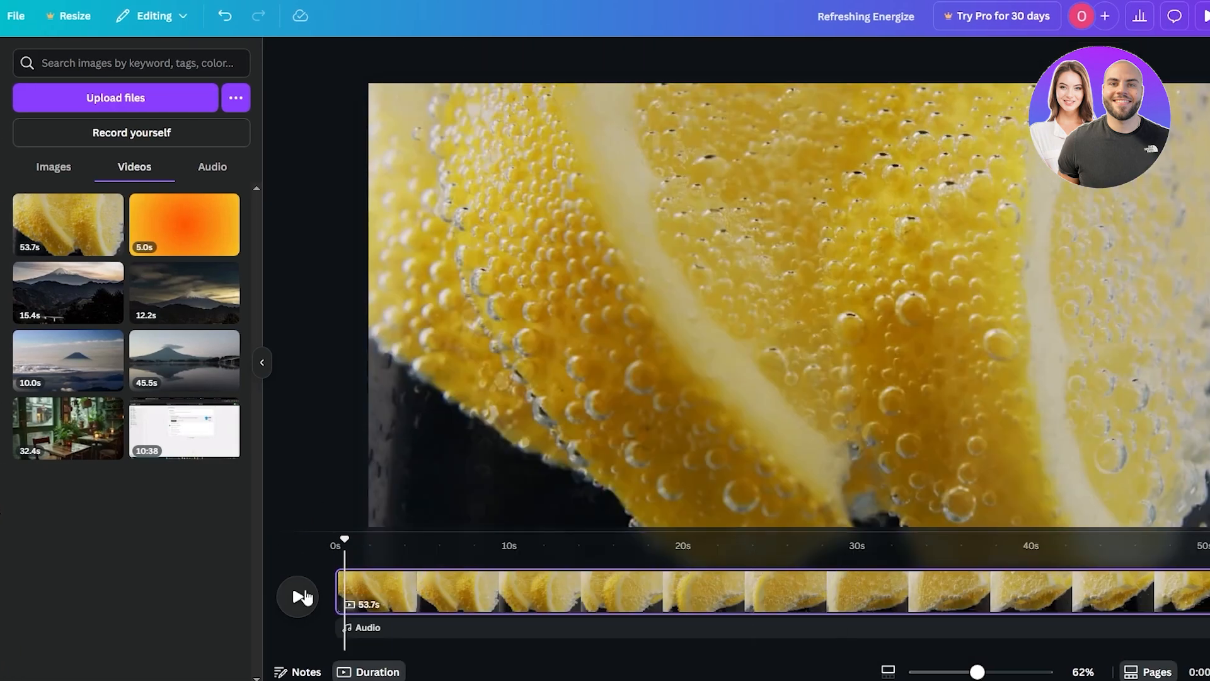
left_click(299, 596)
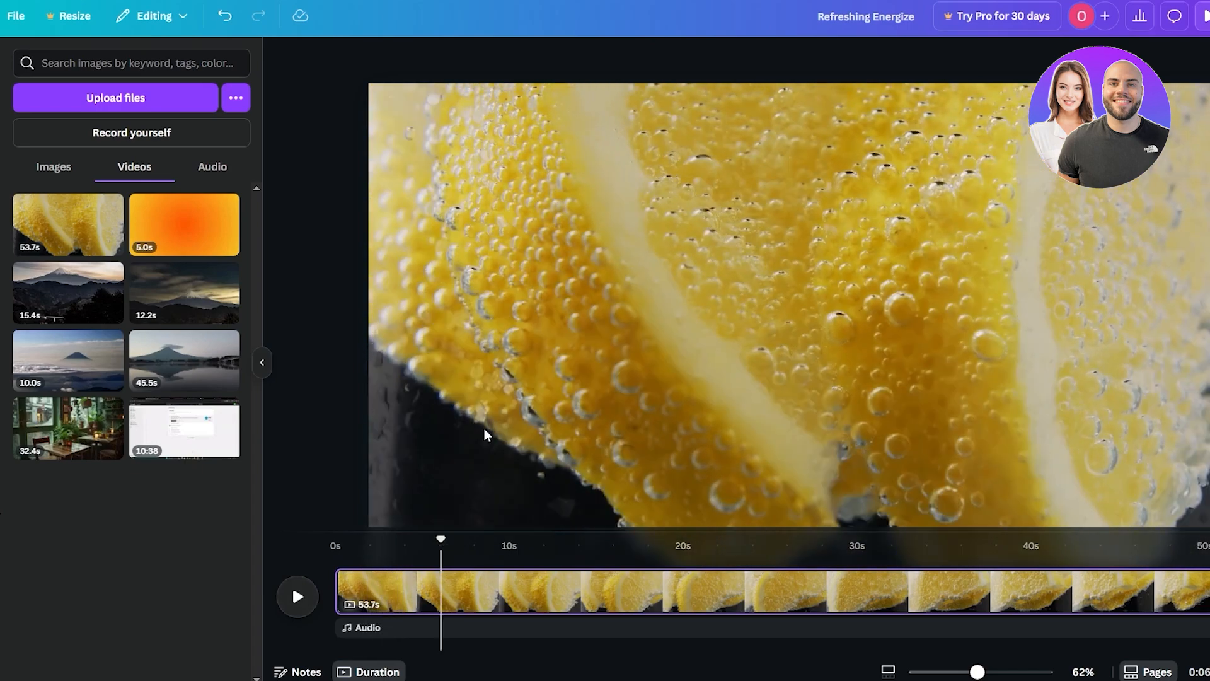
- Add a text box over the lemon video and set its font to 210 수퍼사이즈 Black Box
right_click(617, 218)
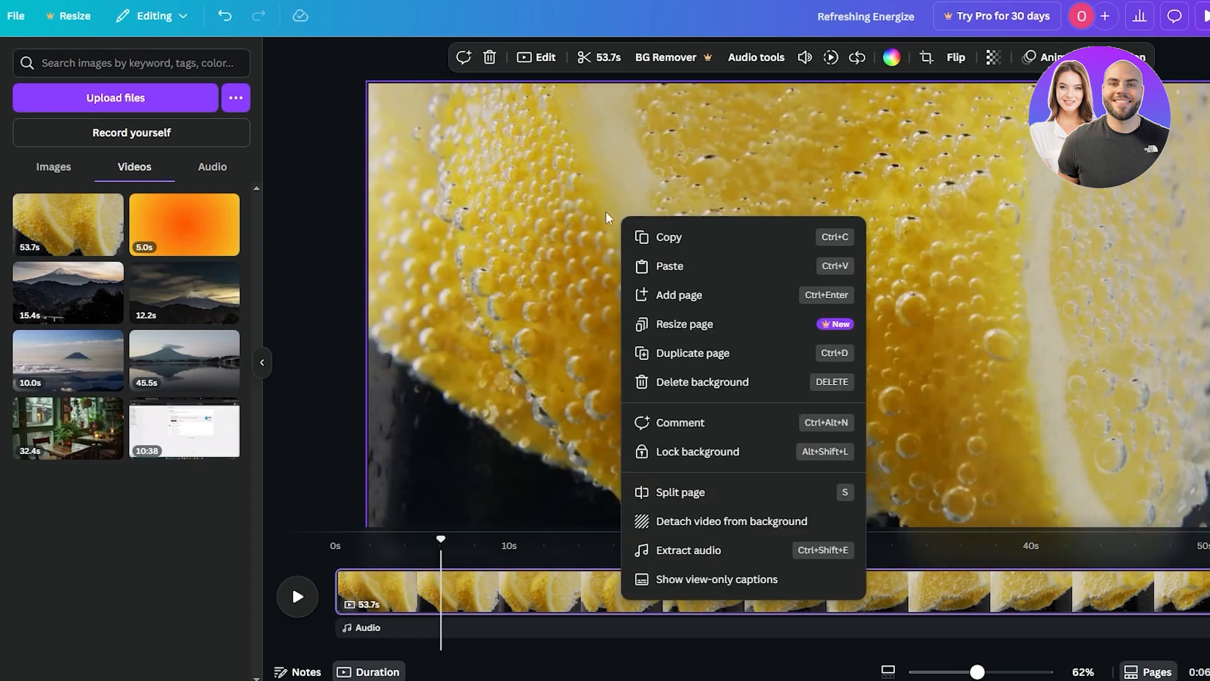
left_click(585, 211)
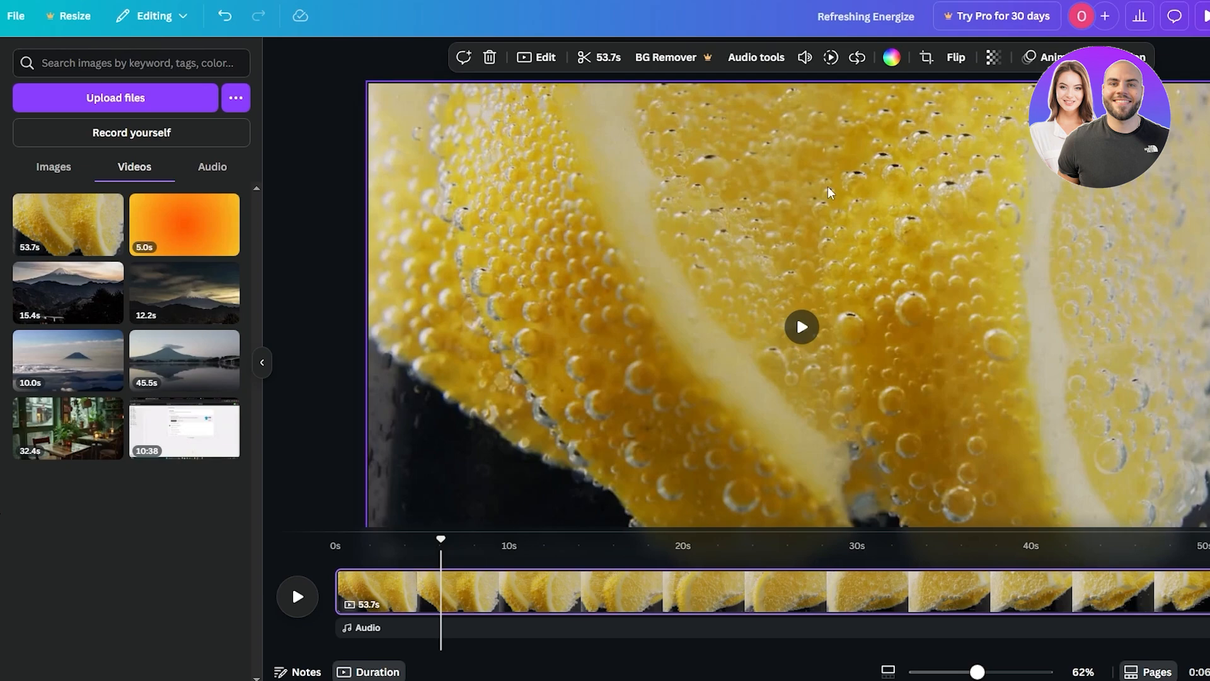
key("t")
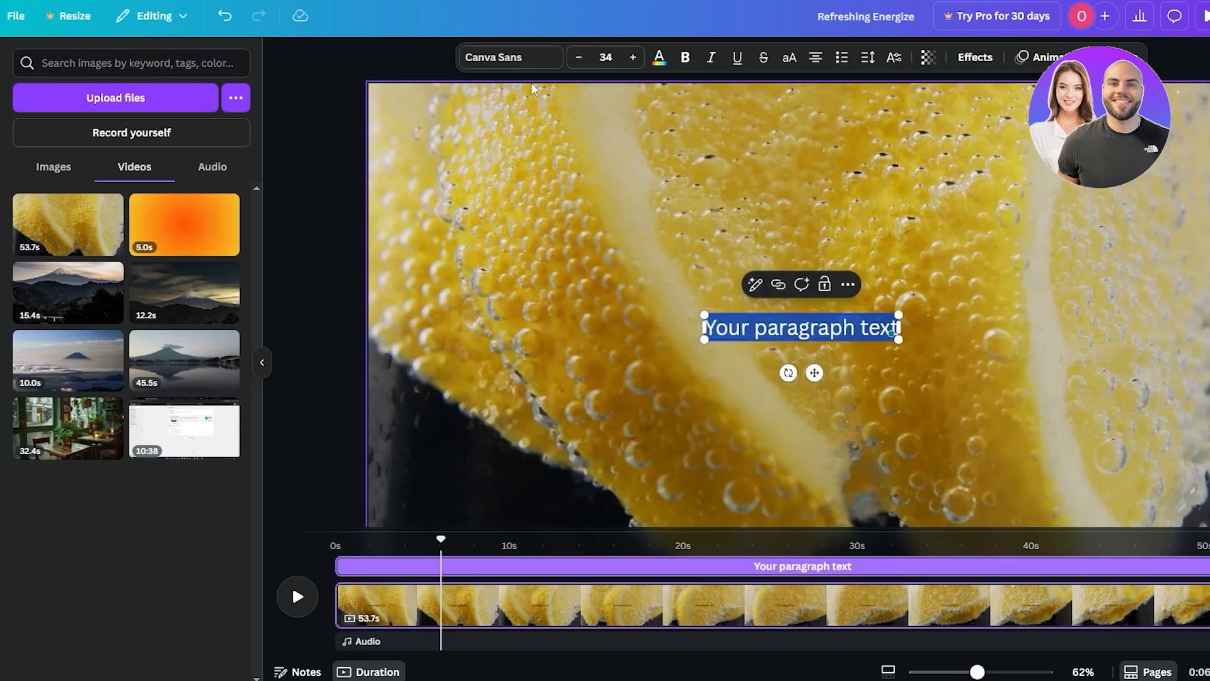
left_click(519, 61)
left_click(130, 129)
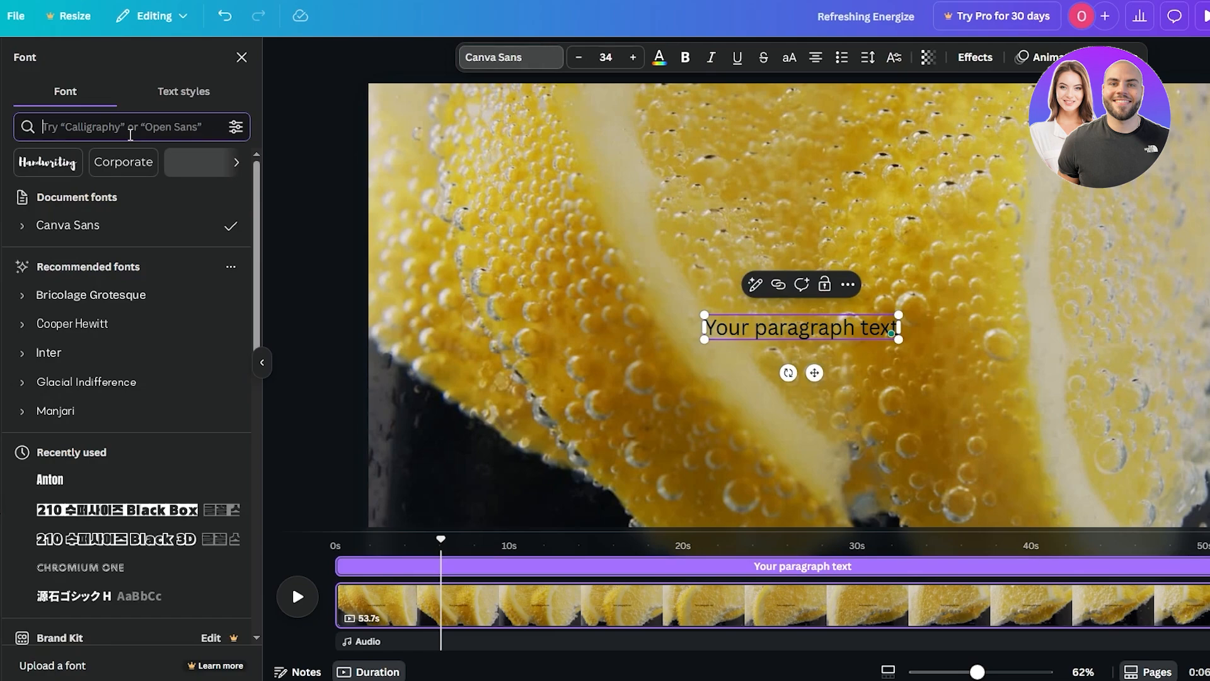
type("210")
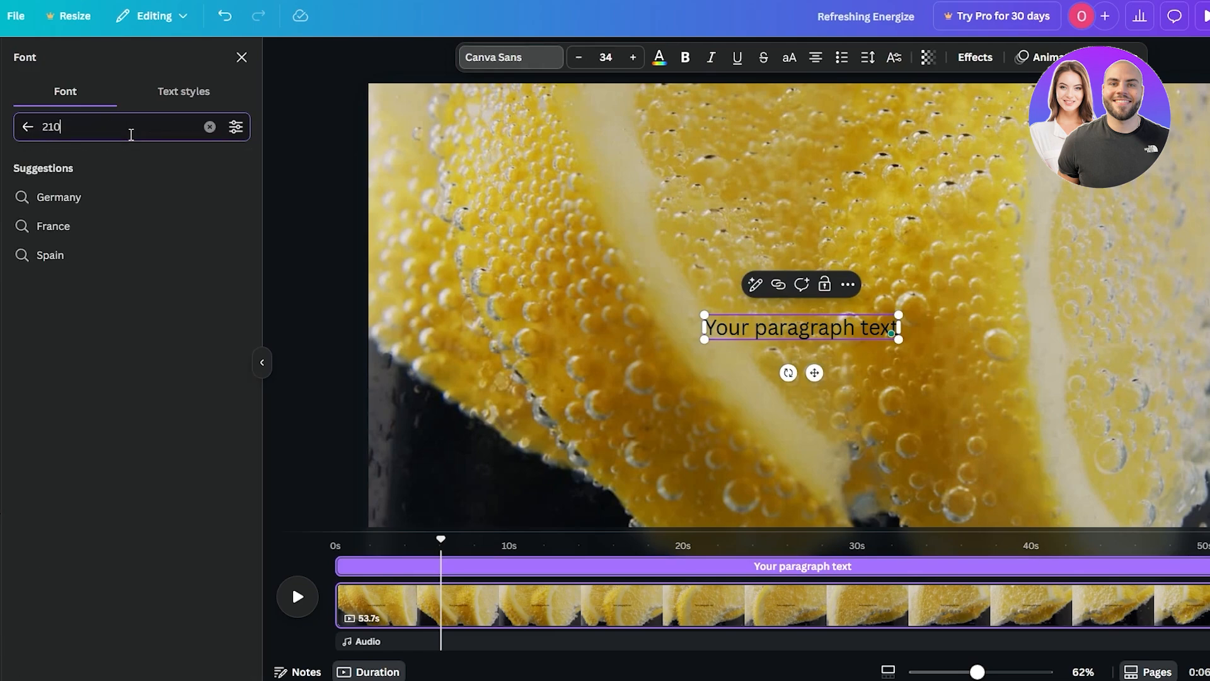
key("Return")
scroll(102, 494, "down", 10)
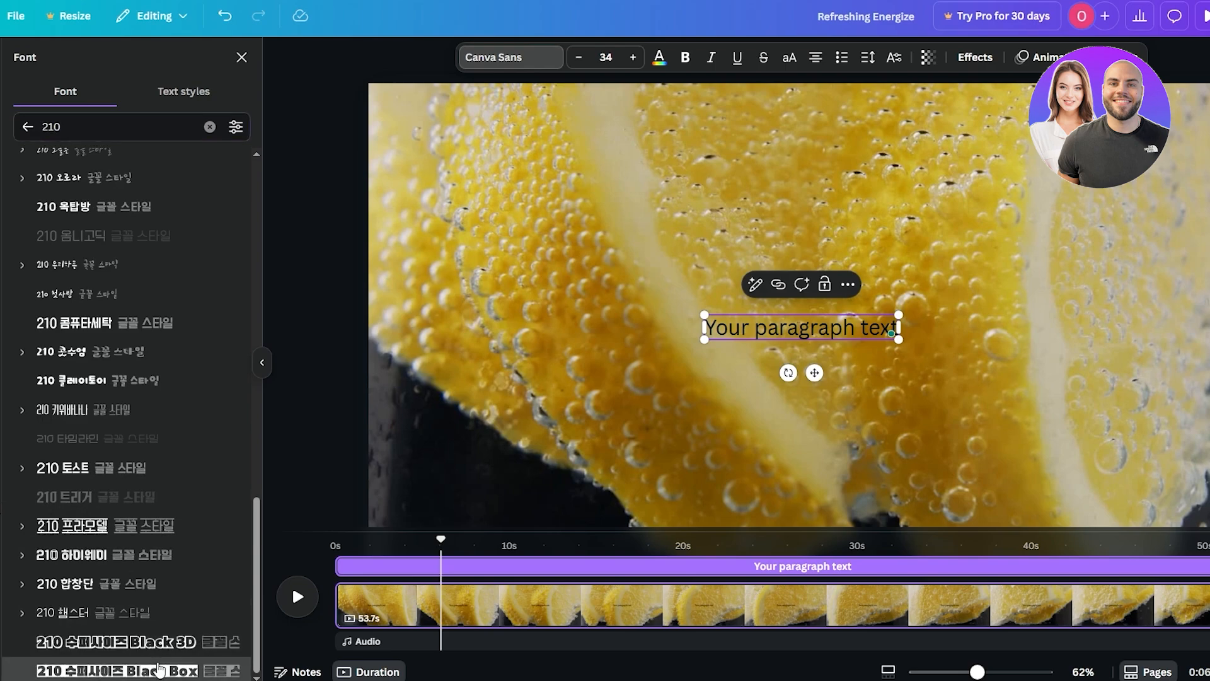
left_click(189, 669)
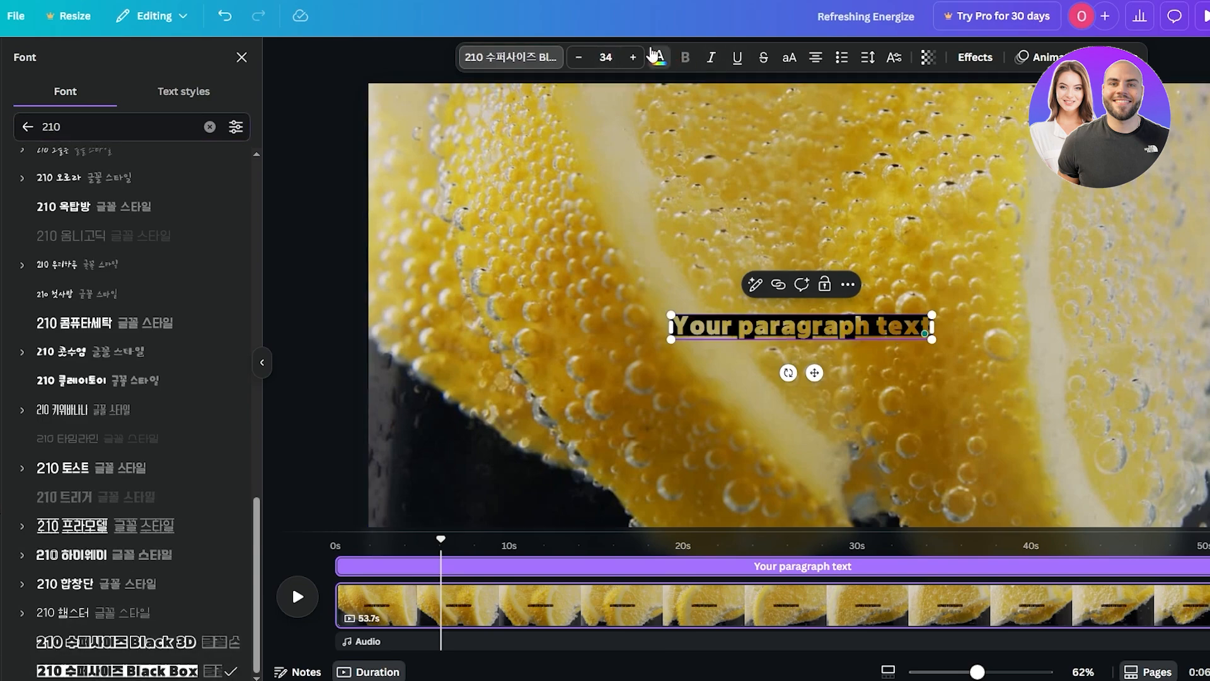
- Colour the text white and replace the placeholder wording with "Fresh Energy"
left_click(659, 58)
left_click(104, 167)
double_click(871, 328)
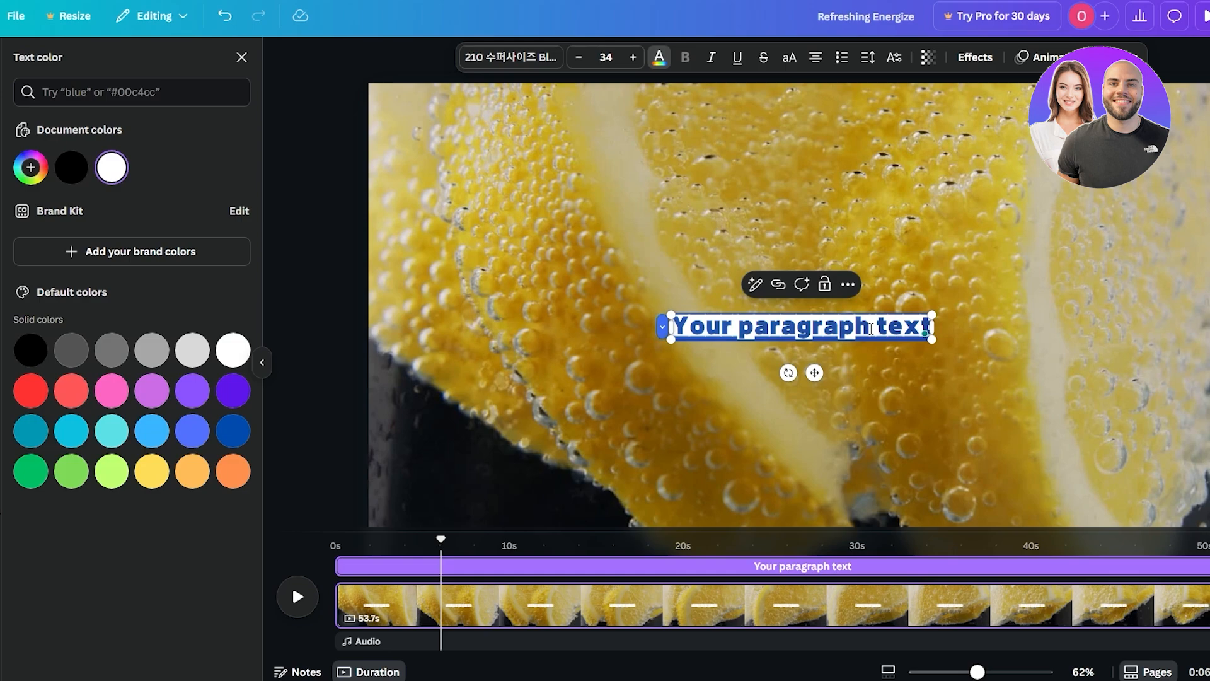
type("Fresh Energy")
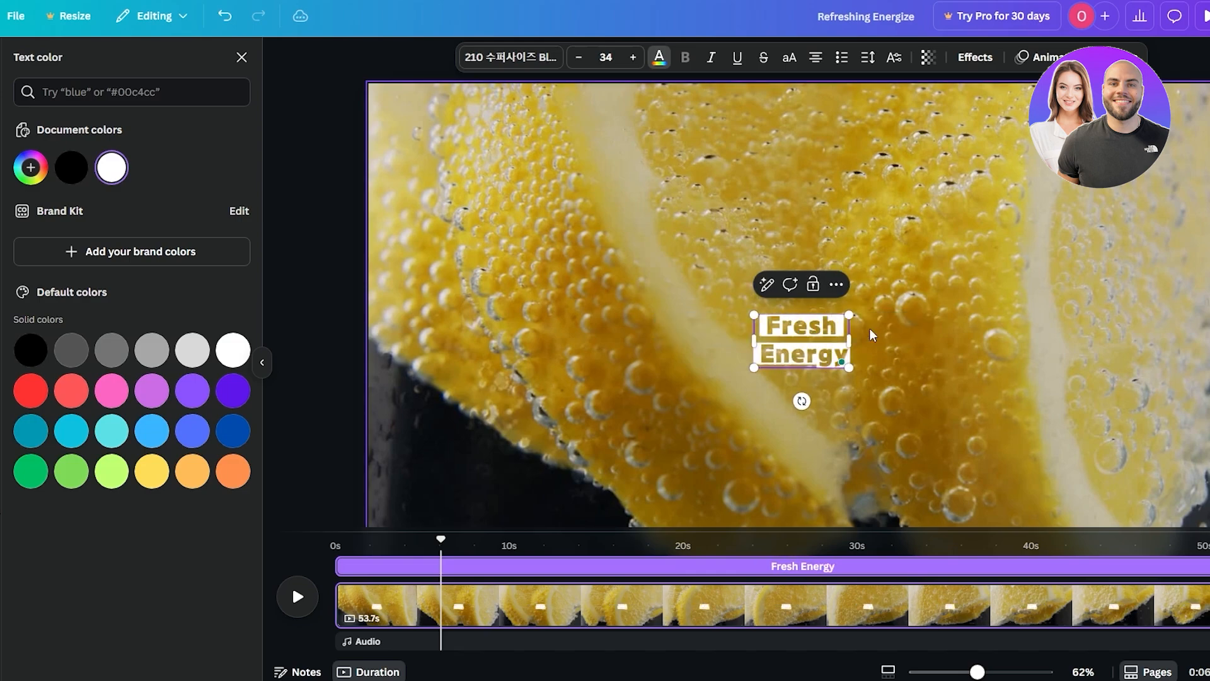
left_click(872, 334)
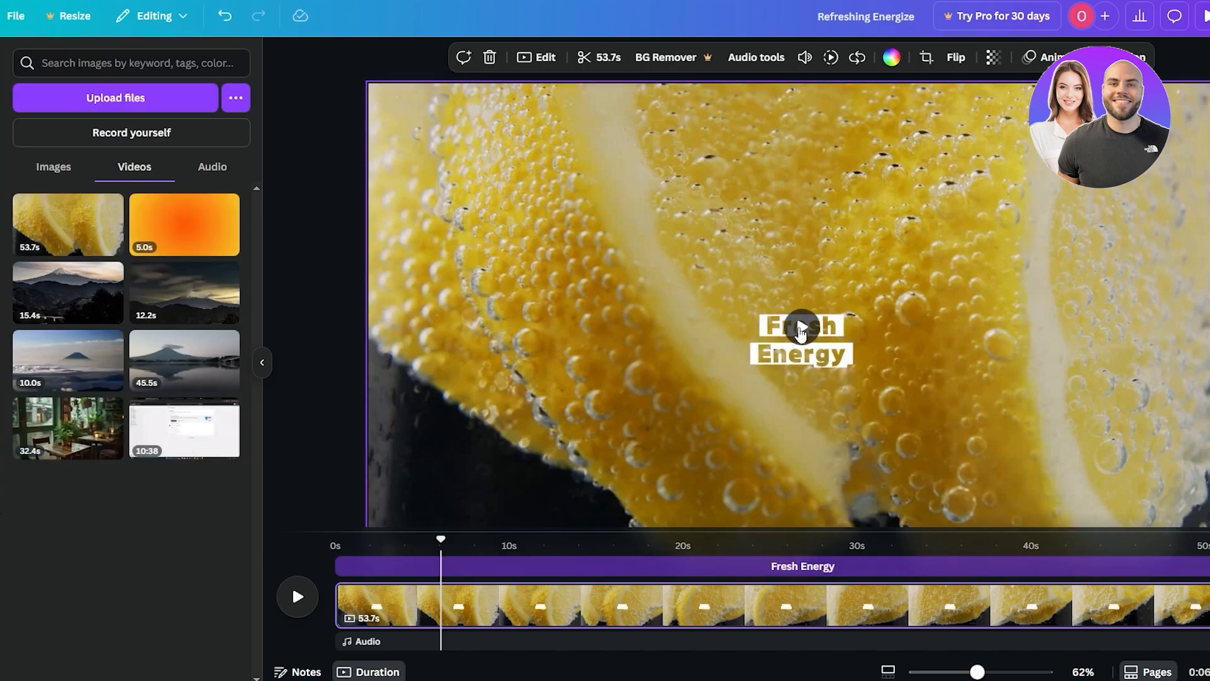
- Enlarge the "Fresh Energy" text to about size 201 and centre it on the page
left_click(801, 331)
left_click_drag(801, 331, 684, 167)
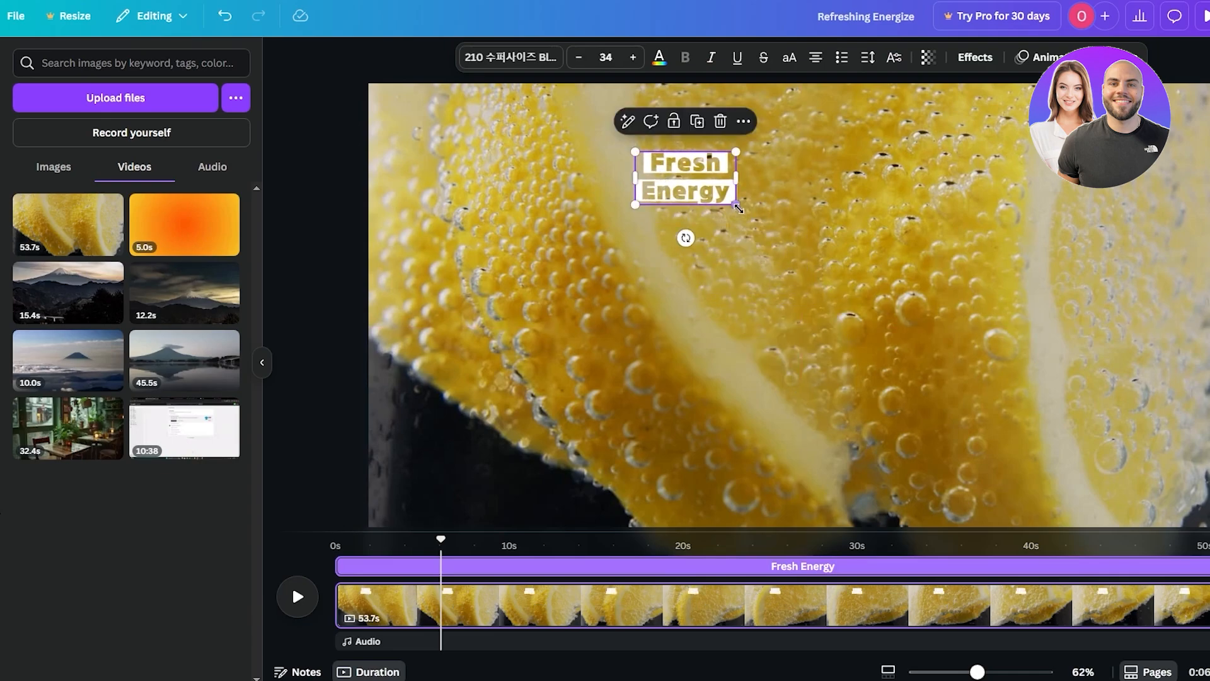
left_click_drag(743, 209, 868, 308)
left_click(737, 208)
left_click_drag(738, 208, 990, 429)
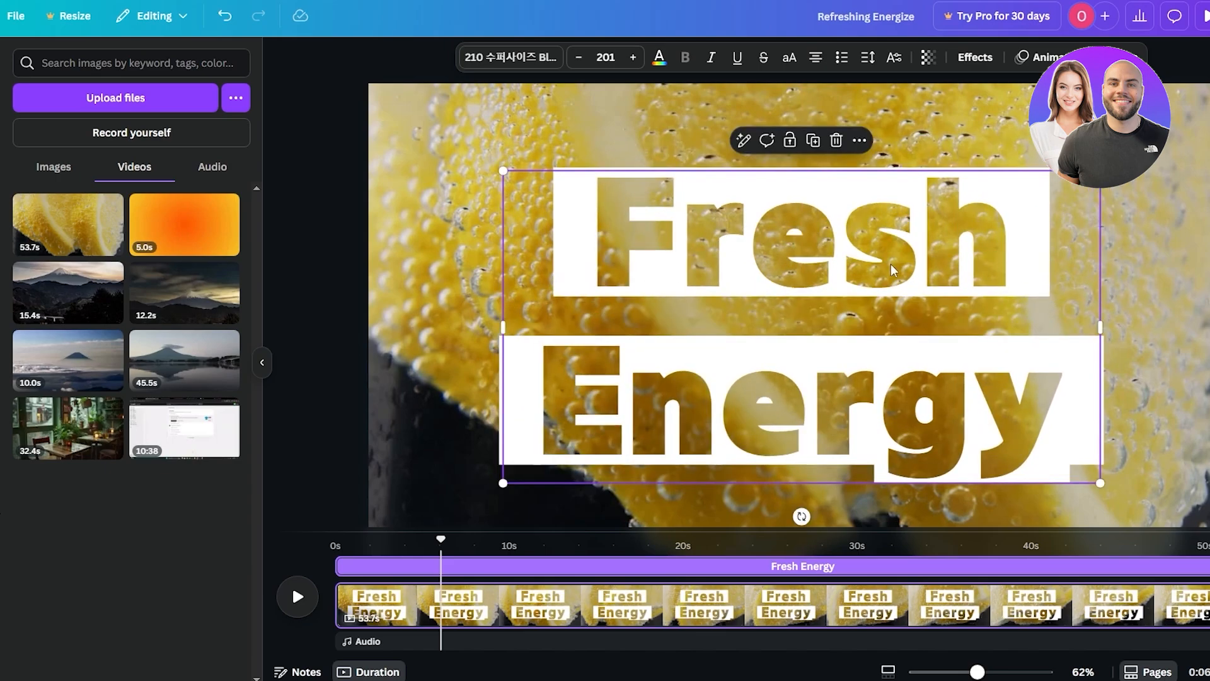
left_click(458, 187)
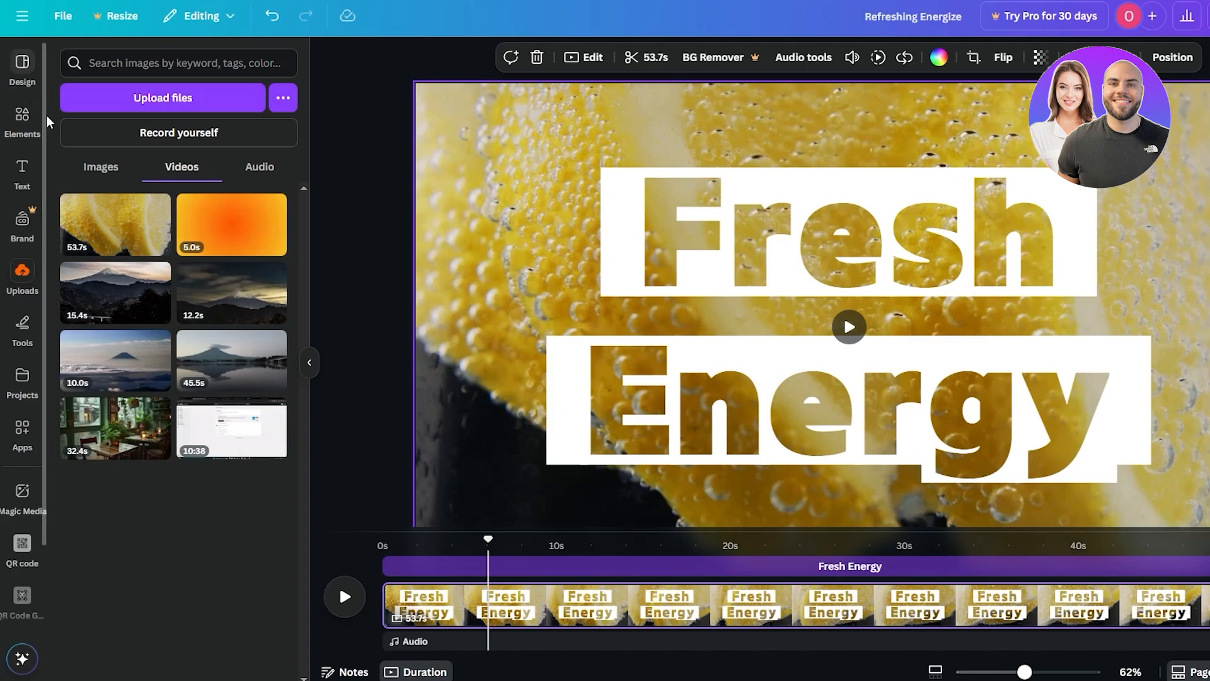
- Search the elements for a square, add the rectangle shape to the page and fill it white
left_click(43, 119)
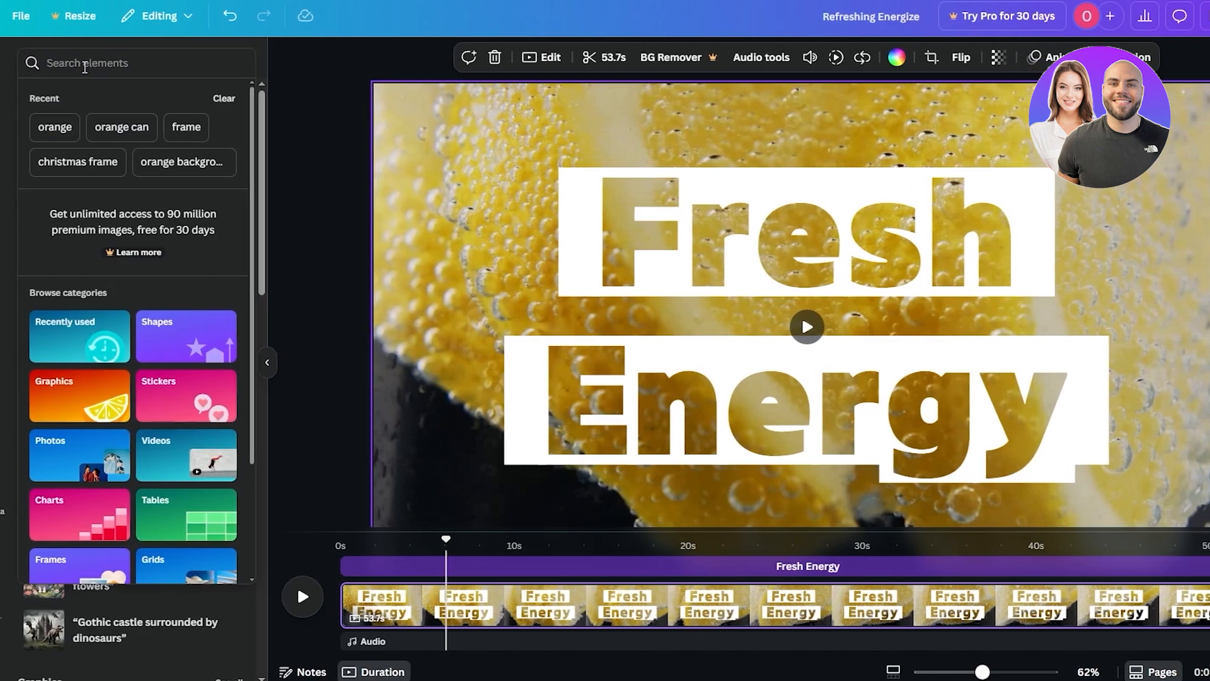
left_click(85, 63)
type("squa")
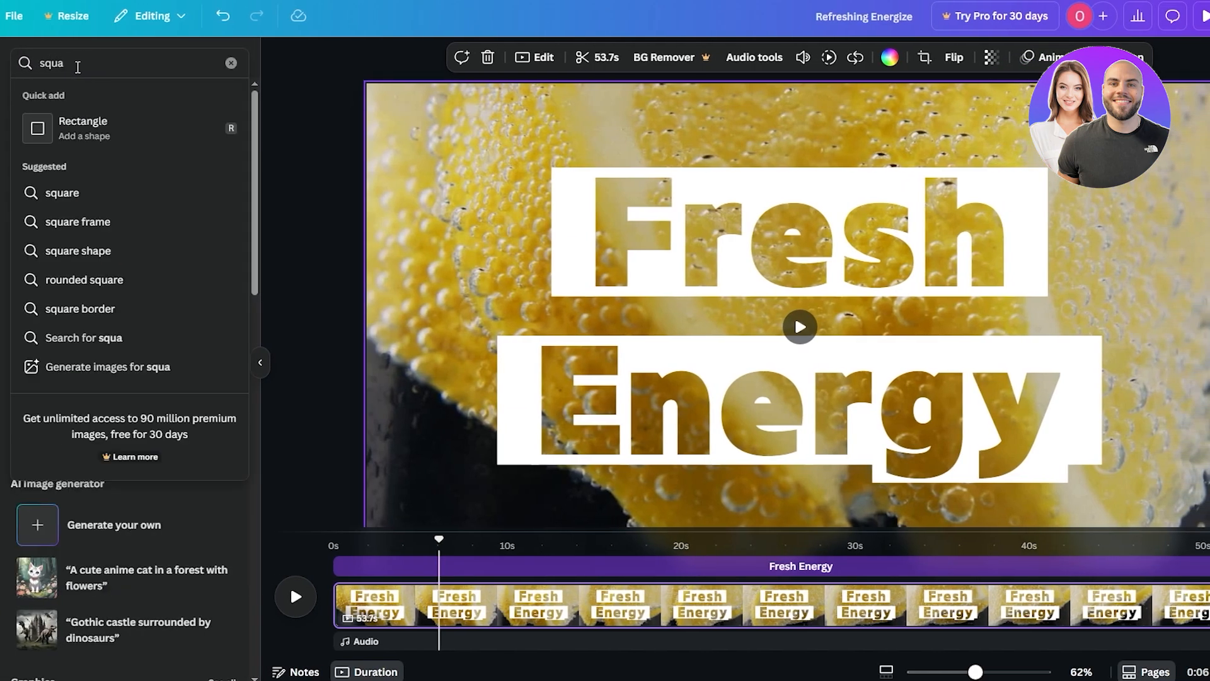
left_click(88, 129)
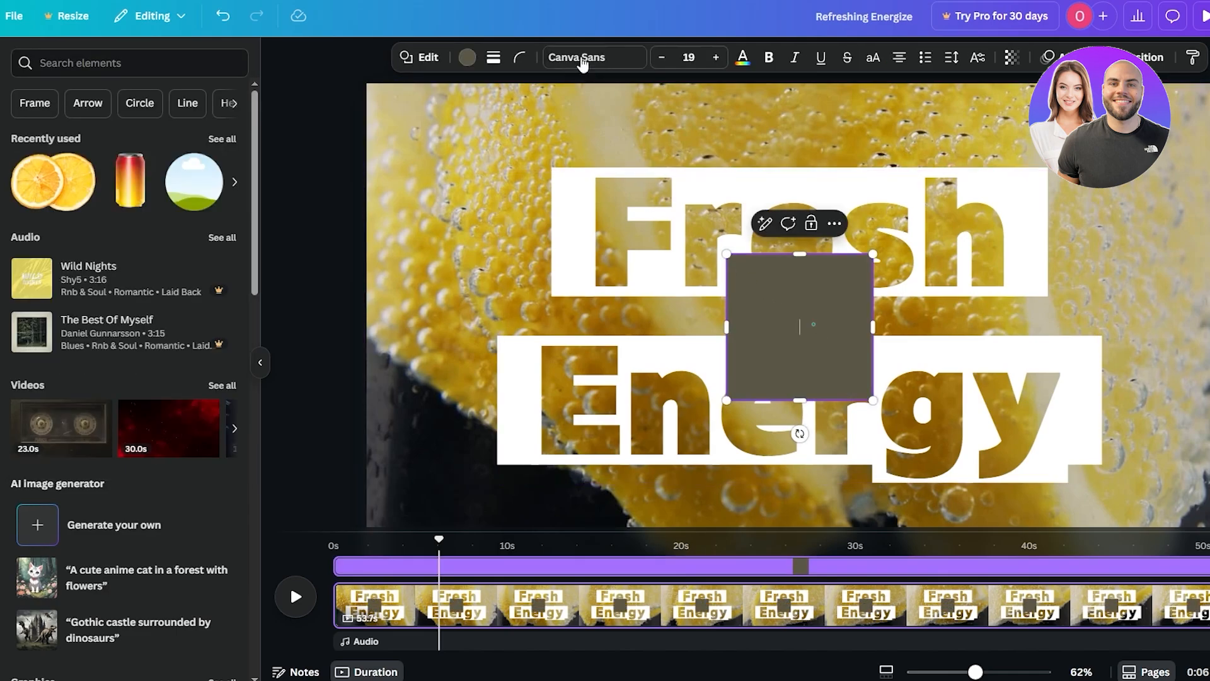
left_click(467, 57)
left_click(28, 167)
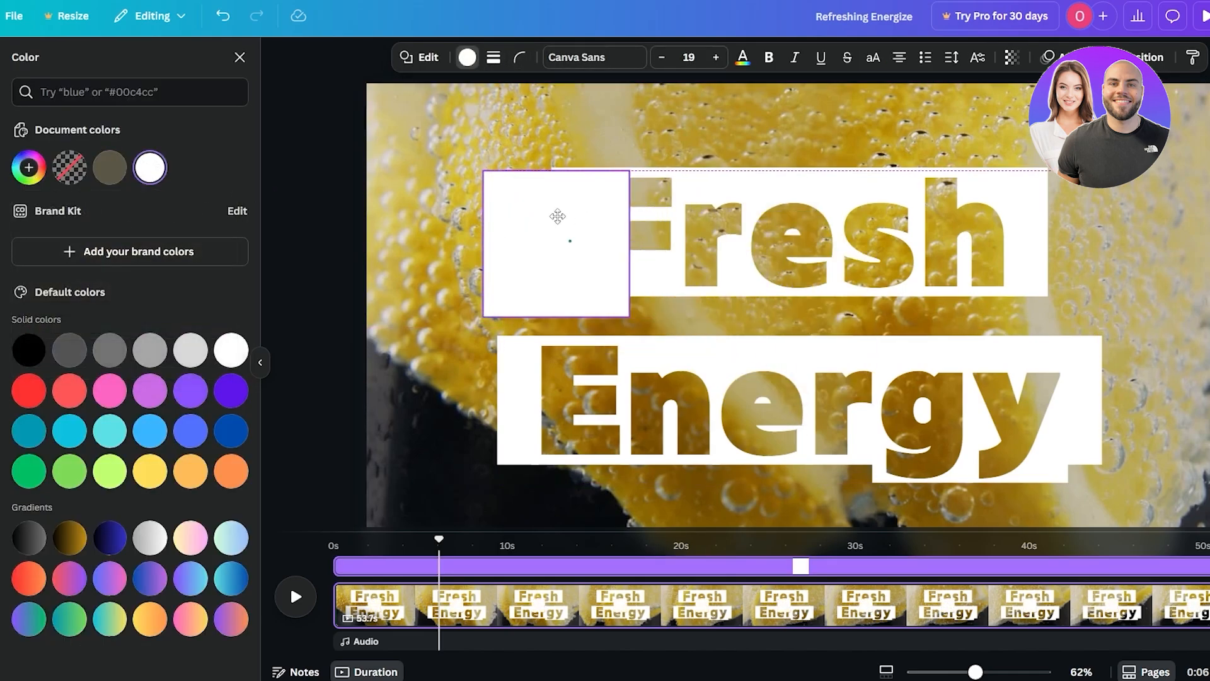
- Move the white rectangle to the page's upper-left corner and reshape it into a thin full-width strip along the upper edge
left_click_drag(557, 216, 459, 140)
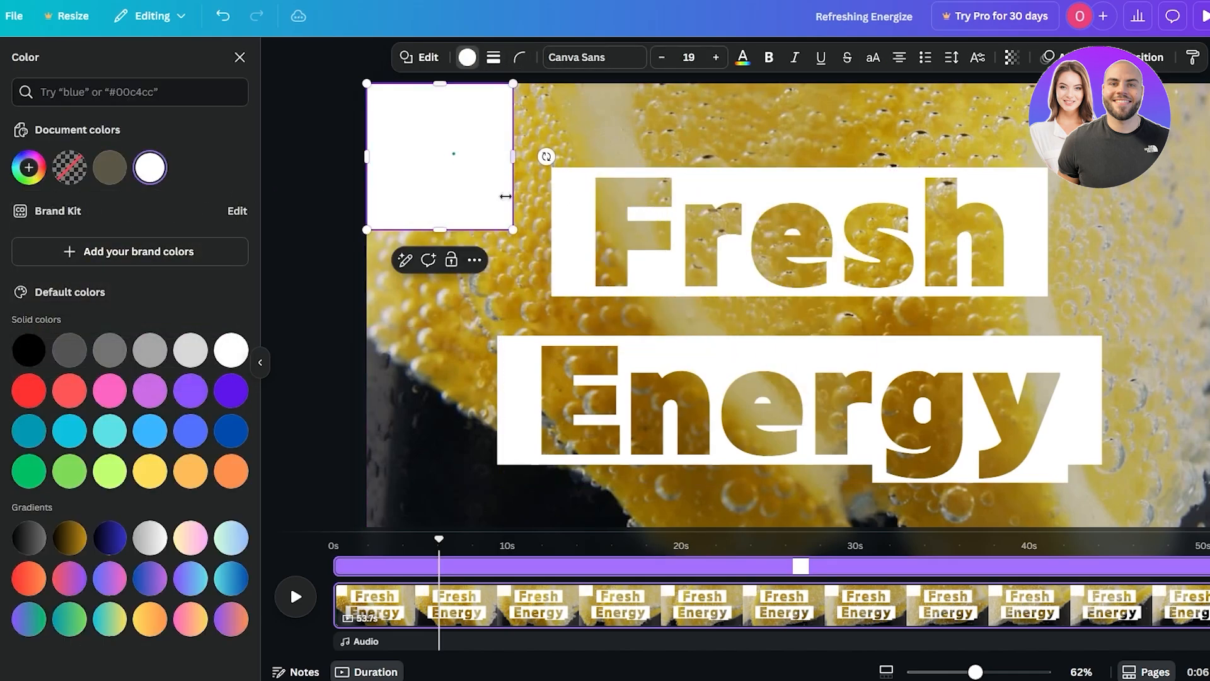
left_click_drag(452, 230, 453, 177)
left_click_drag(513, 130, 1062, 130)
left_click_drag(1163, 130, 1201, 127)
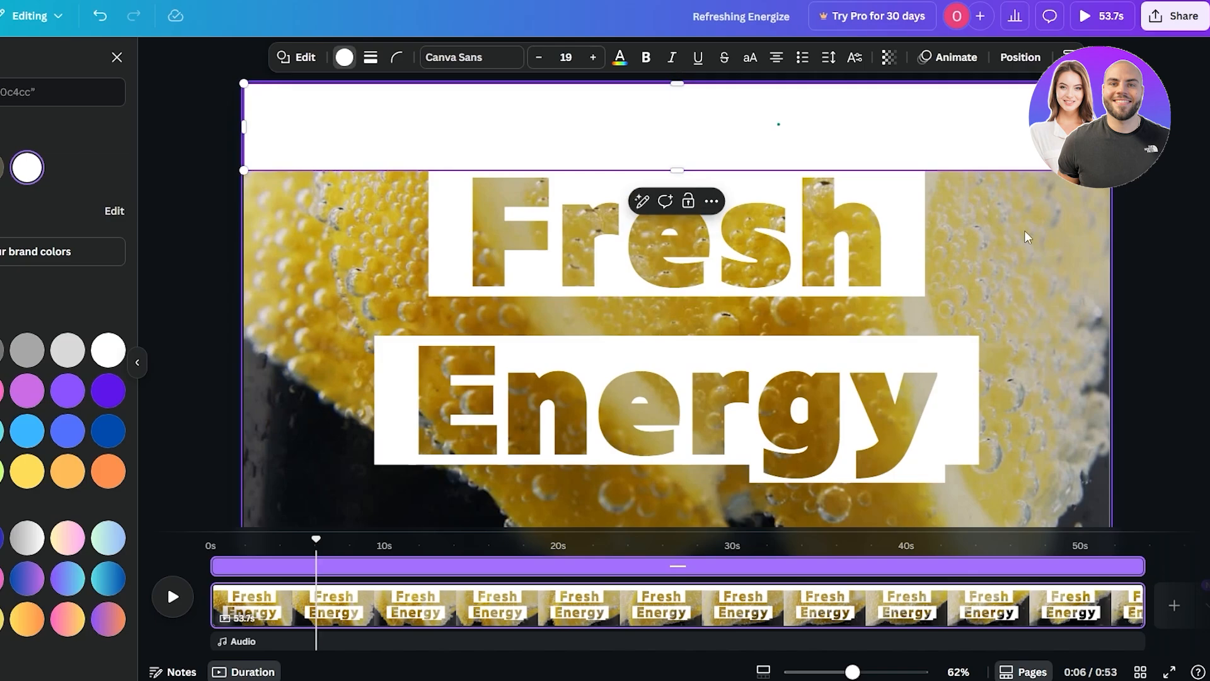
left_click_drag(677, 171, 627, 193)
- Enlarge the "Fresh Energy" text to about size 232 and position it centrally beneath the white strip
left_click(614, 240)
left_click_drag(615, 239, 602, 190)
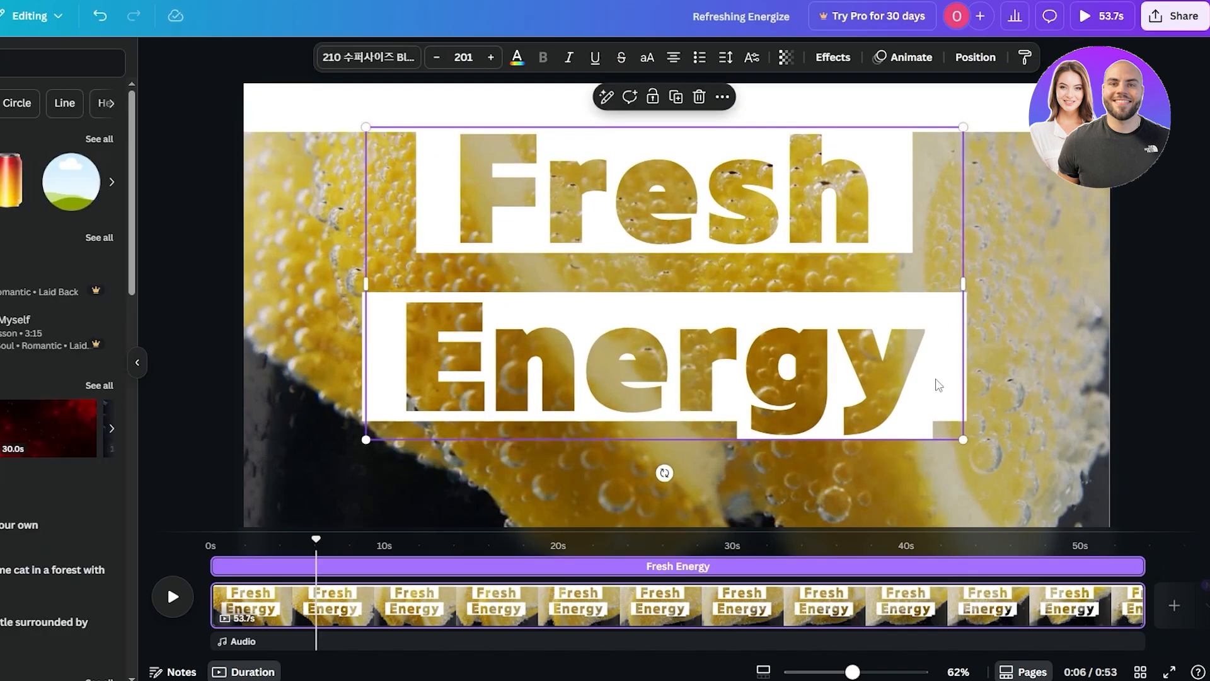
left_click_drag(961, 441, 1050, 485)
left_click_drag(973, 419, 961, 429)
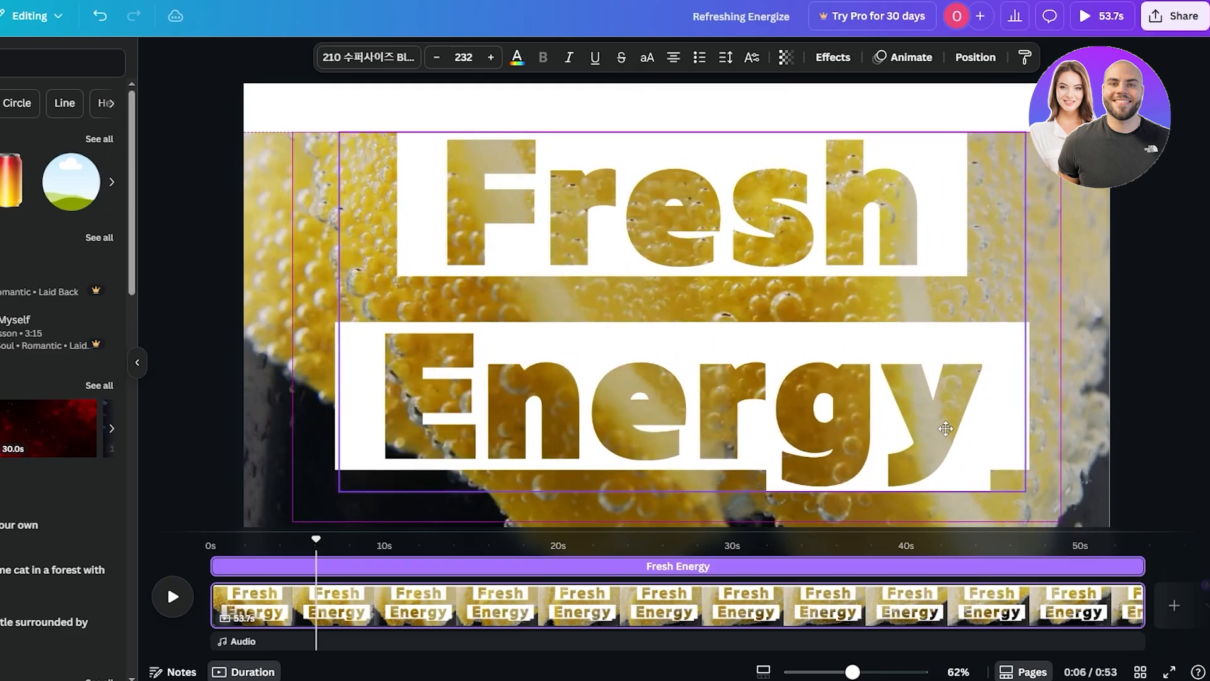
left_click_drag(953, 429, 942, 450)
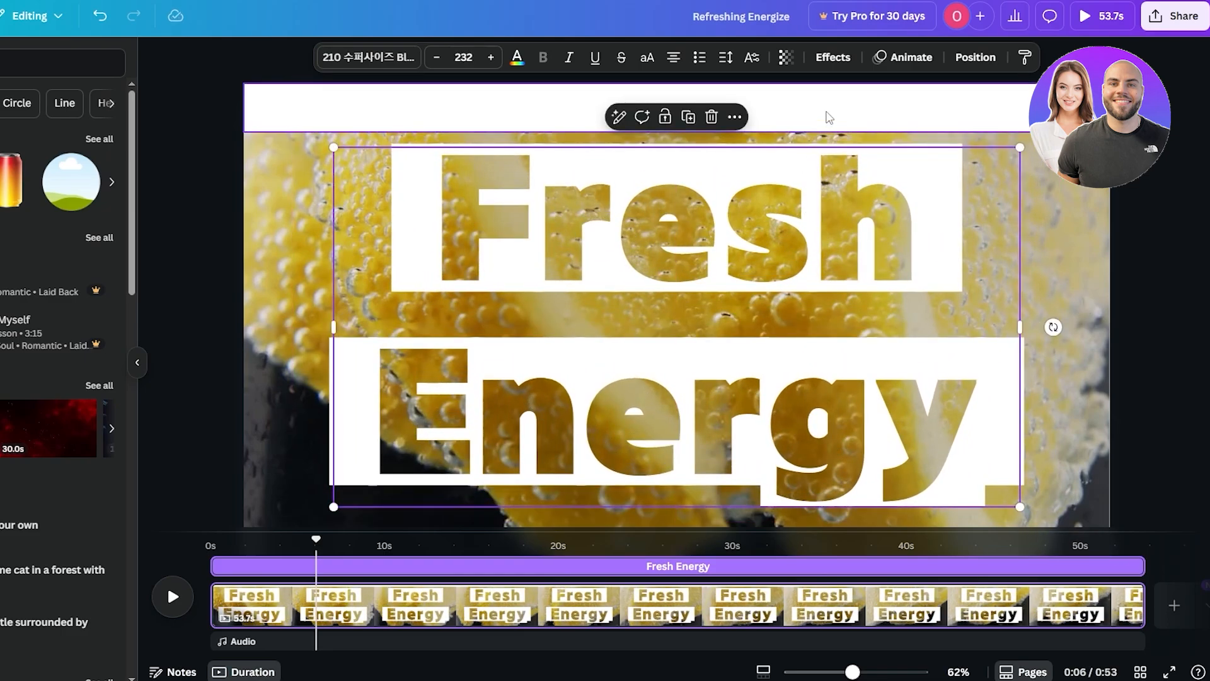
- Duplicate the white strip along the page's lower edge and cover the remaining gaps so the video shows only through the letters
left_click(292, 123)
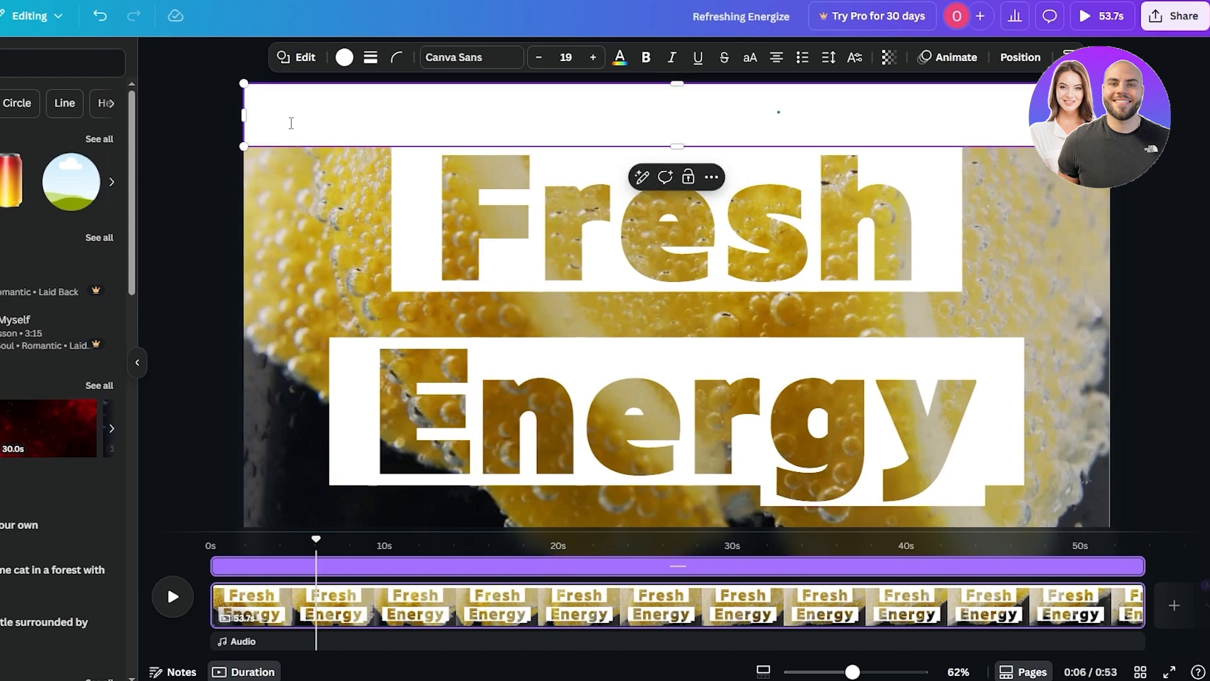
key("ctrl+d")
left_click_drag(673, 129, 649, 537)
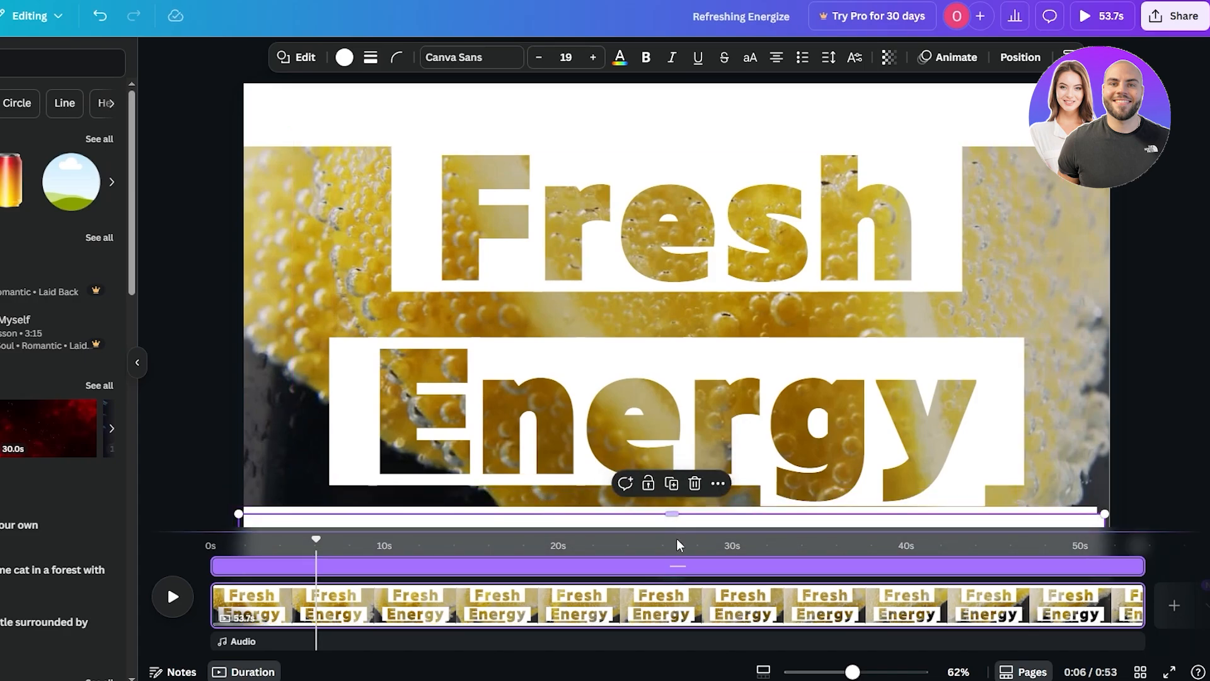
left_click_drag(690, 523, 884, 520)
left_click(1046, 419)
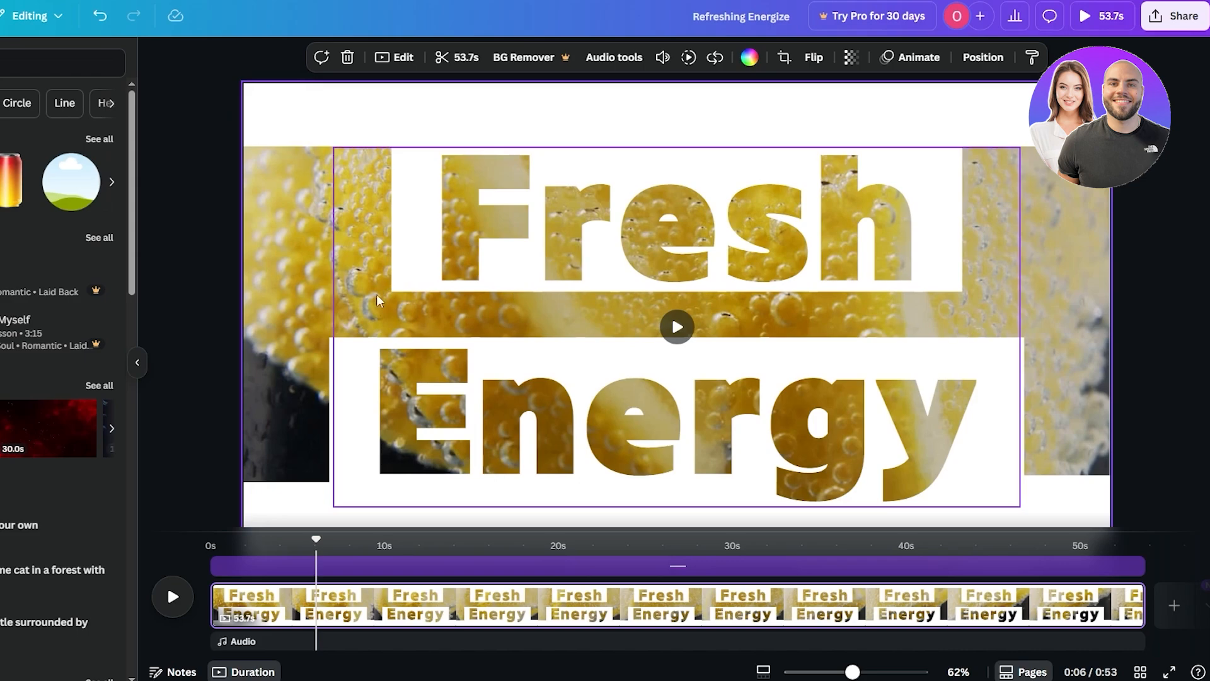
key("Delete")
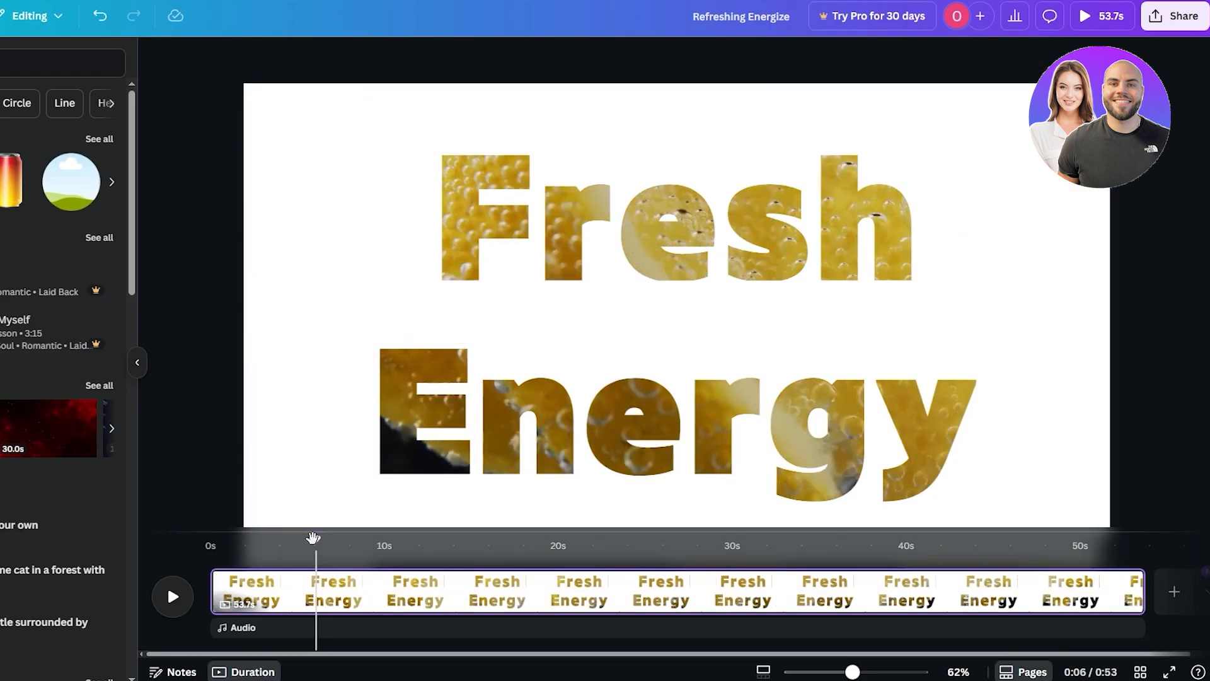
- Play the "Fresh Energy" page and trim its duration to 8.3 seconds
left_click(171, 597)
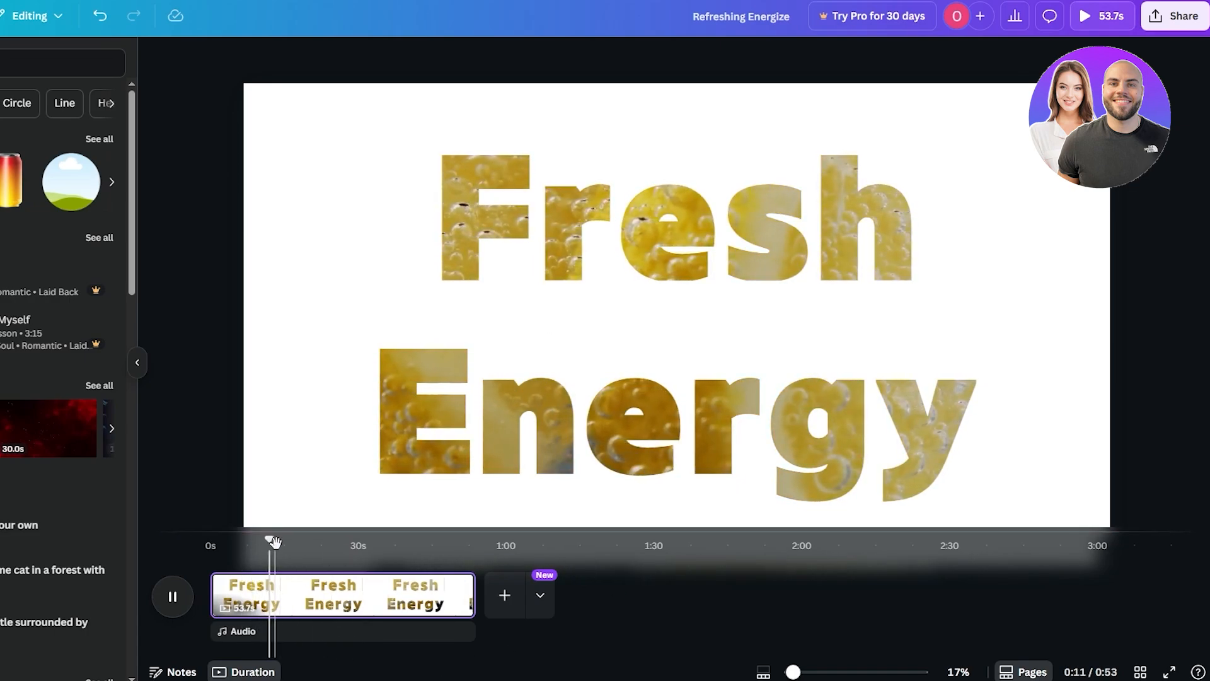
left_click_drag(473, 596, 265, 606)
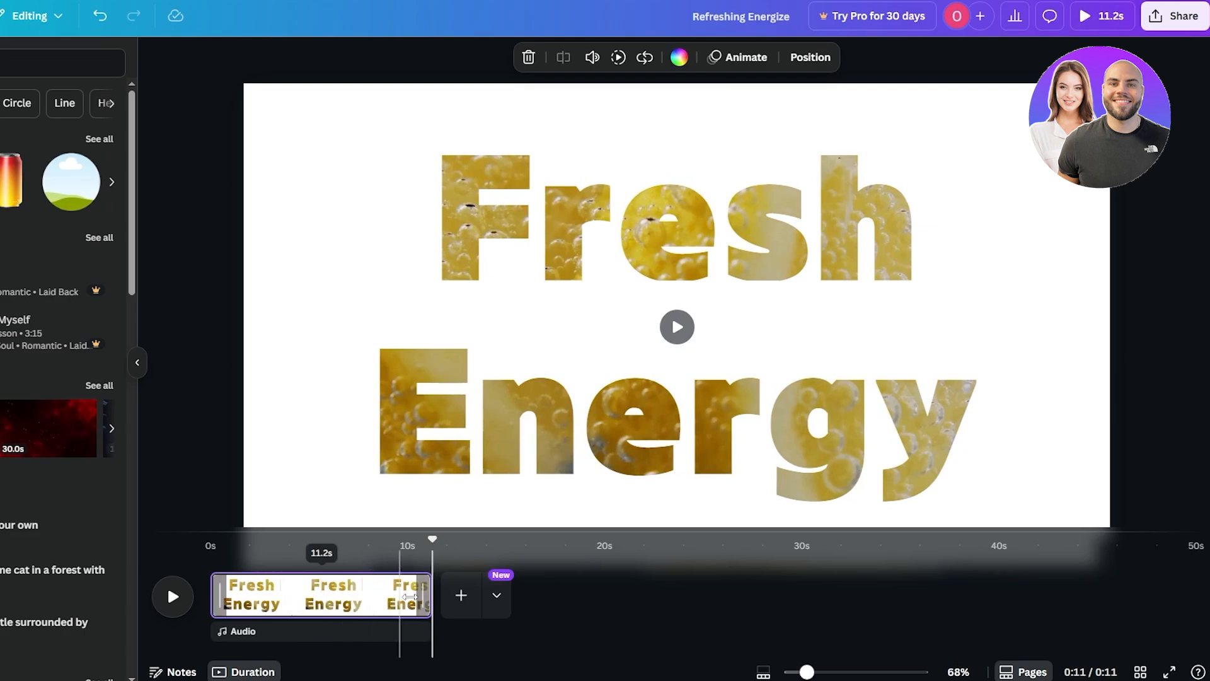
left_click_drag(429, 595, 376, 596)
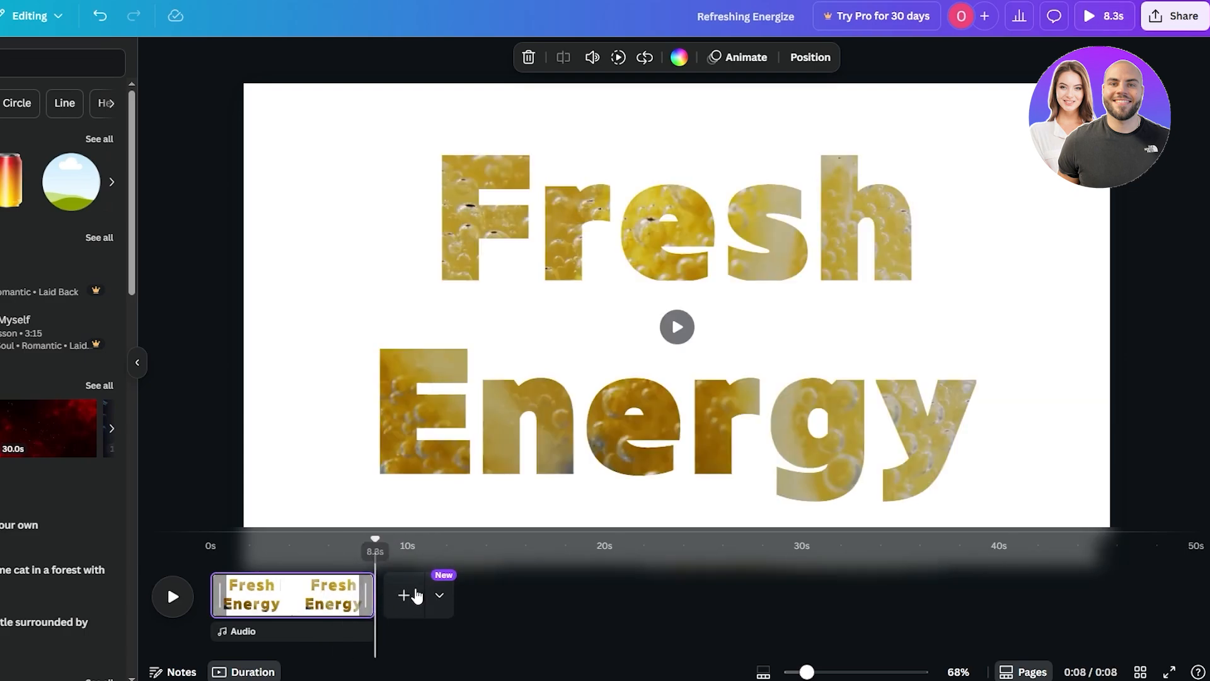
- Add a blank second page and apply the black-to-gold gradient as its background
left_click(405, 594)
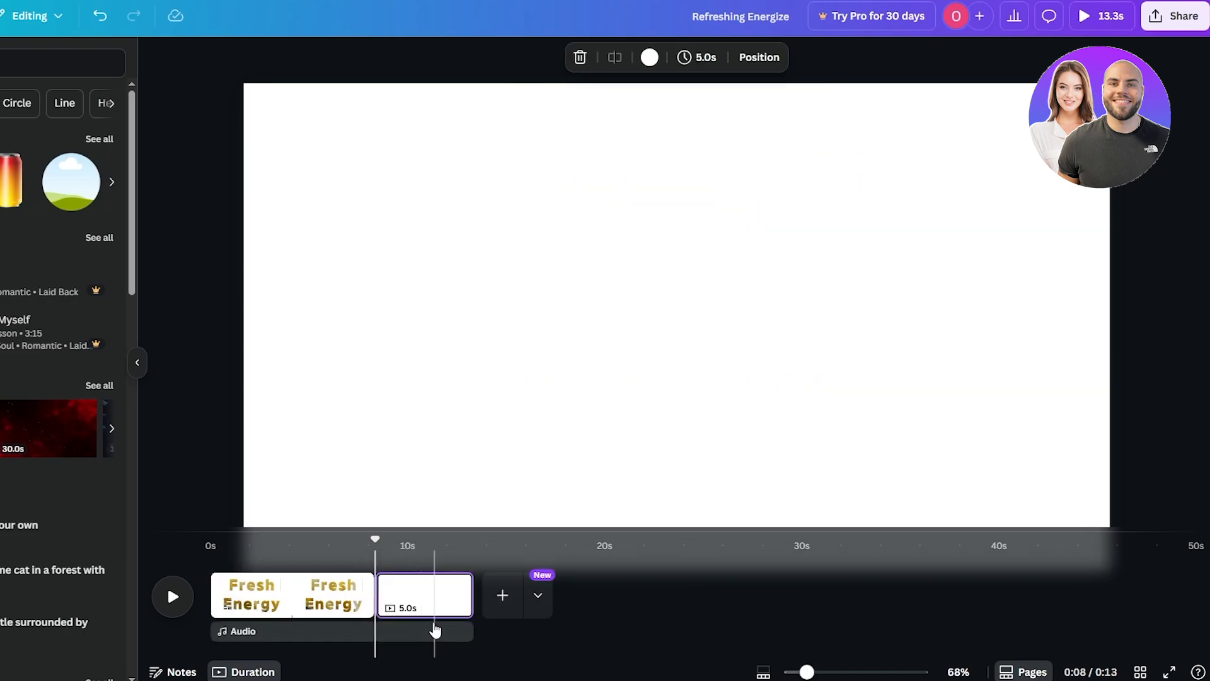
left_click(524, 125)
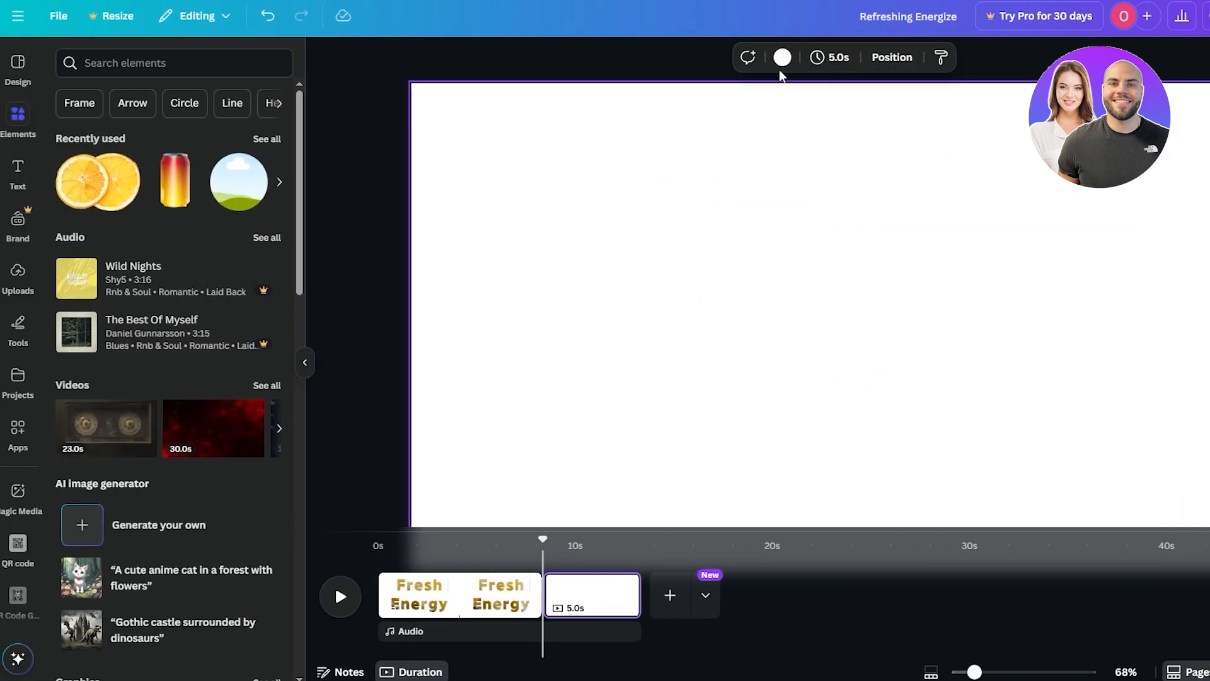
left_click(782, 57)
left_click(117, 541)
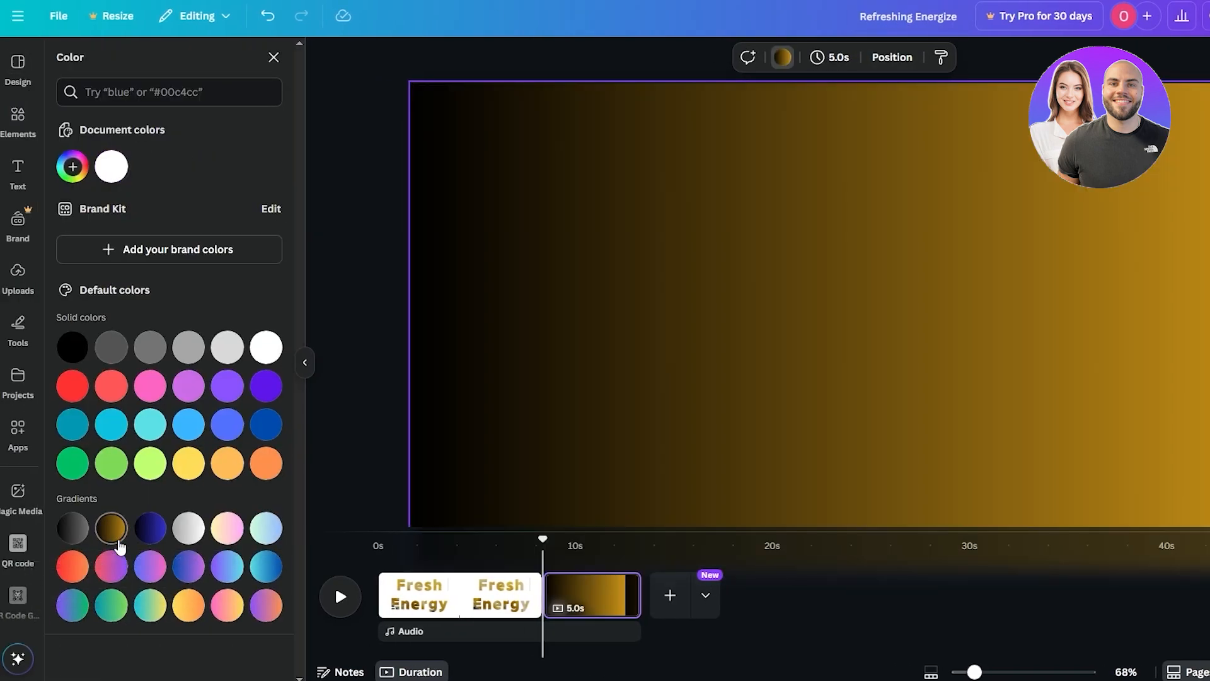
- Change the gold color in the second page's background gradient to bright yellow (#FFFC00)
left_click(72, 166)
left_click(116, 274)
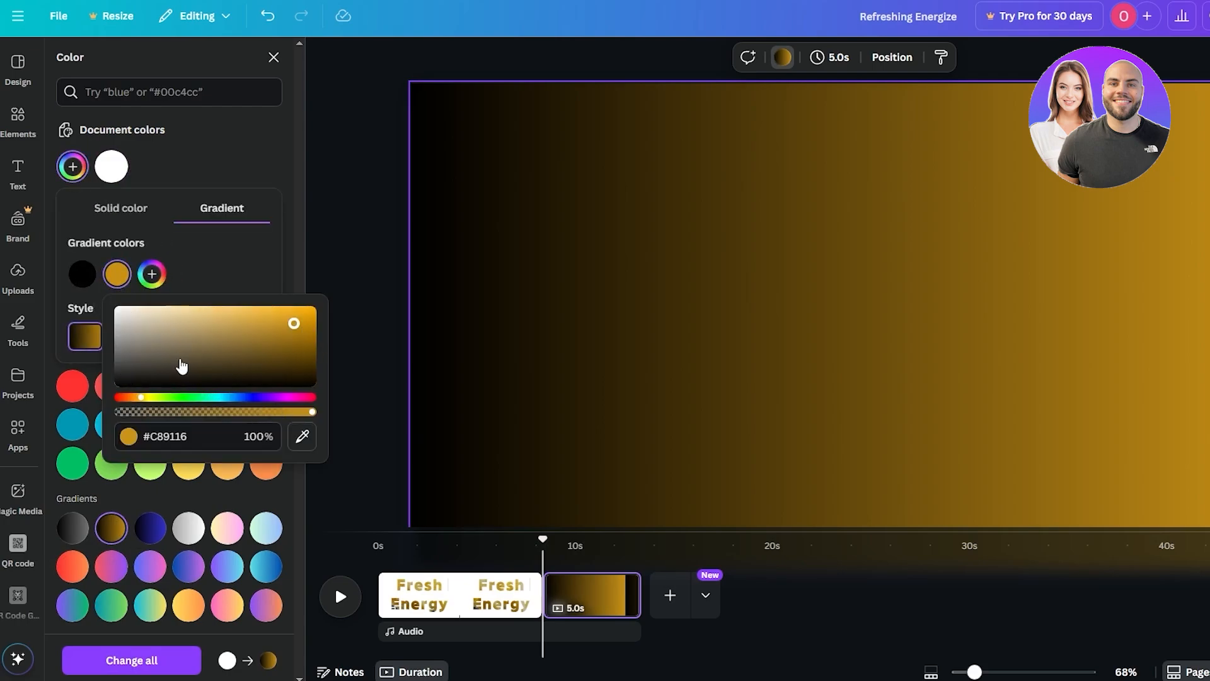
left_click_drag(240, 363, 218, 383)
left_click(154, 399)
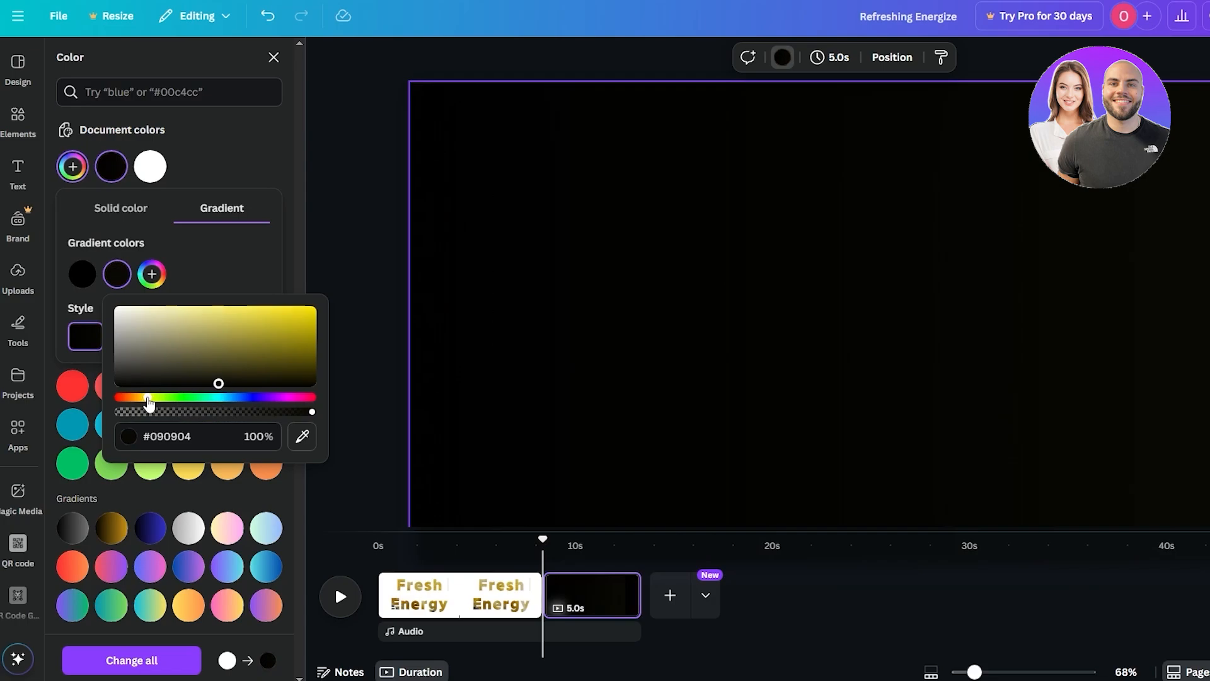
left_click_drag(149, 399, 151, 399)
left_click(246, 281)
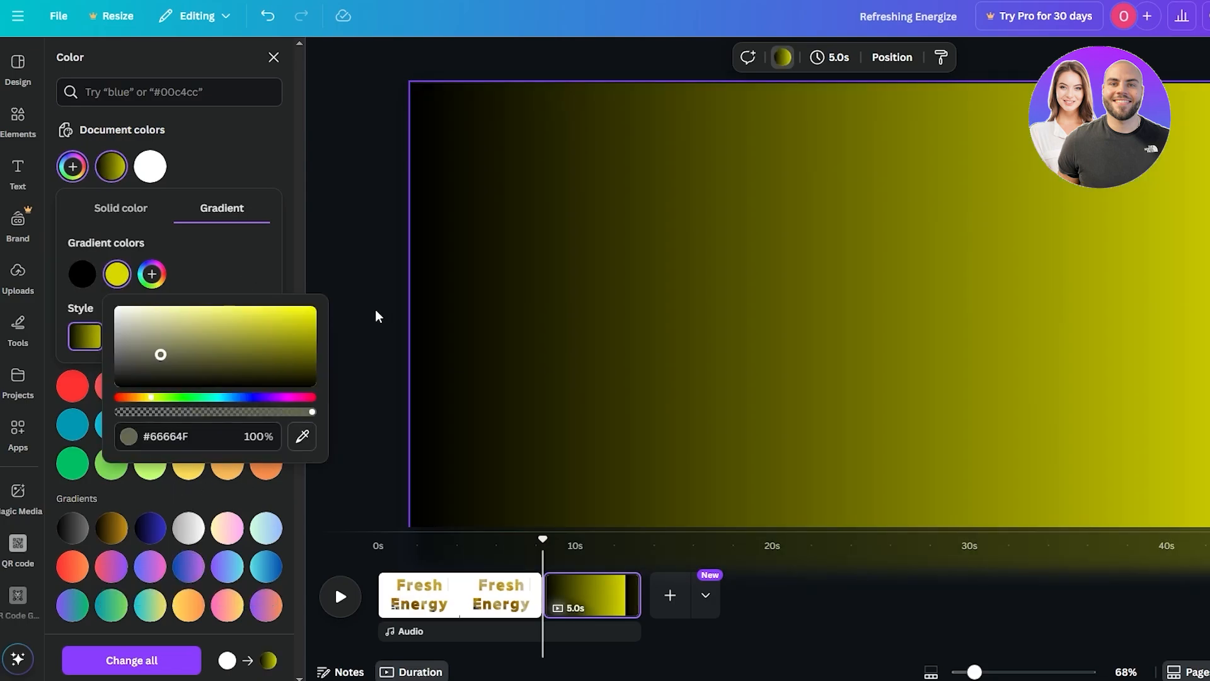
left_click_drag(313, 310, 336, 312)
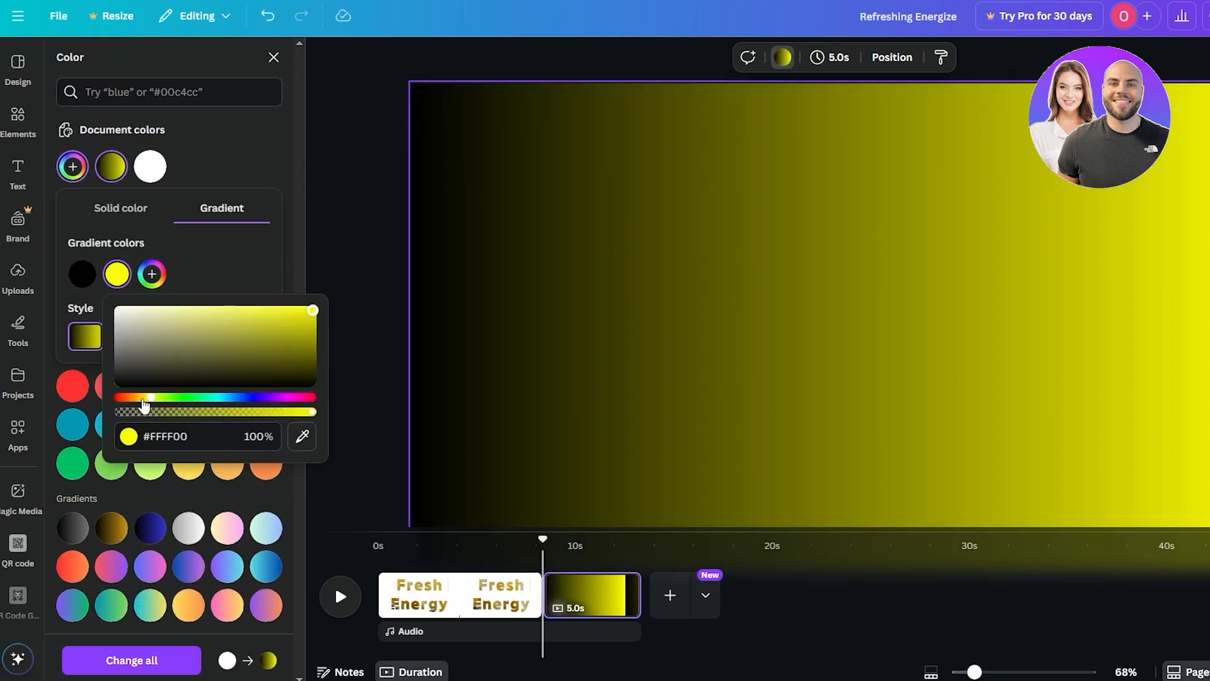
left_click_drag(144, 405, 153, 410)
left_click(82, 337)
- Change the black color in the background gradient to bright green (#00FF0A)
left_click(84, 275)
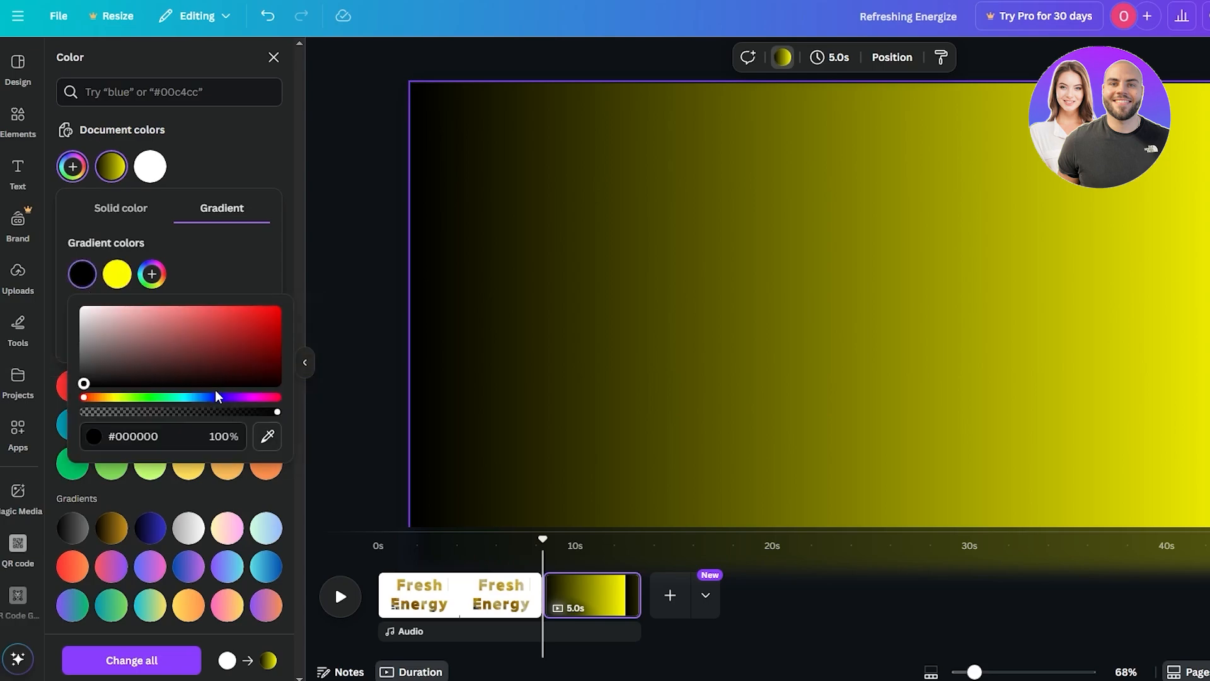
left_click(145, 400)
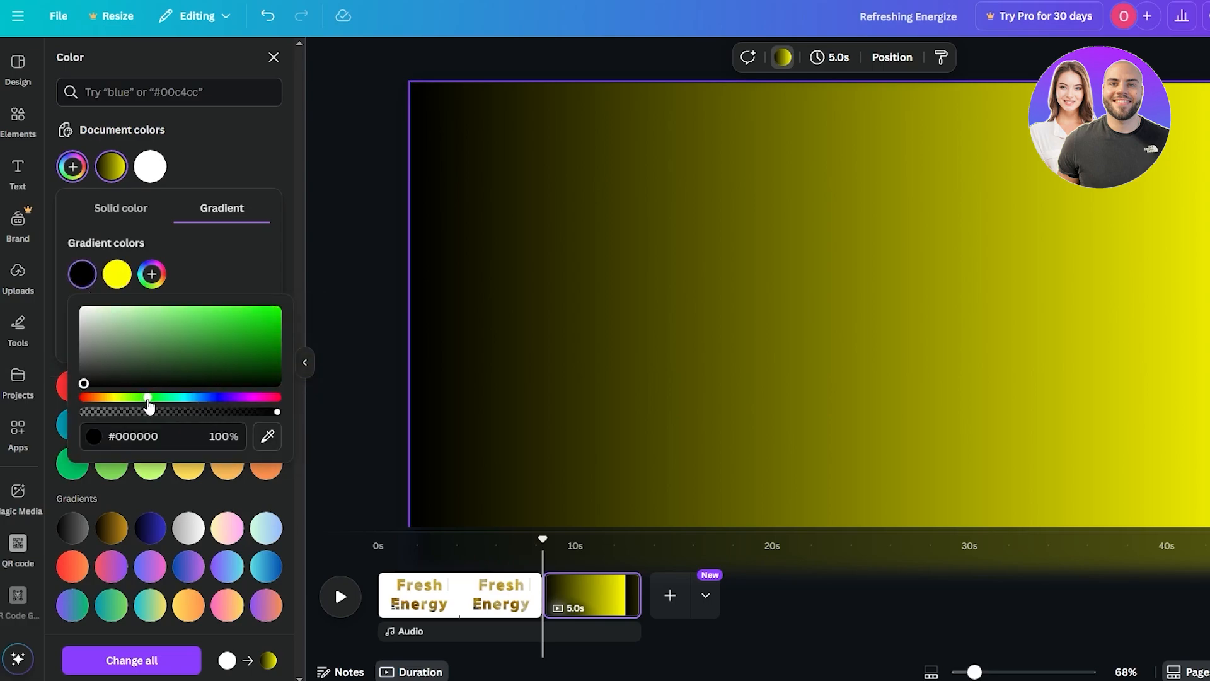
left_click_drag(172, 366, 278, 270)
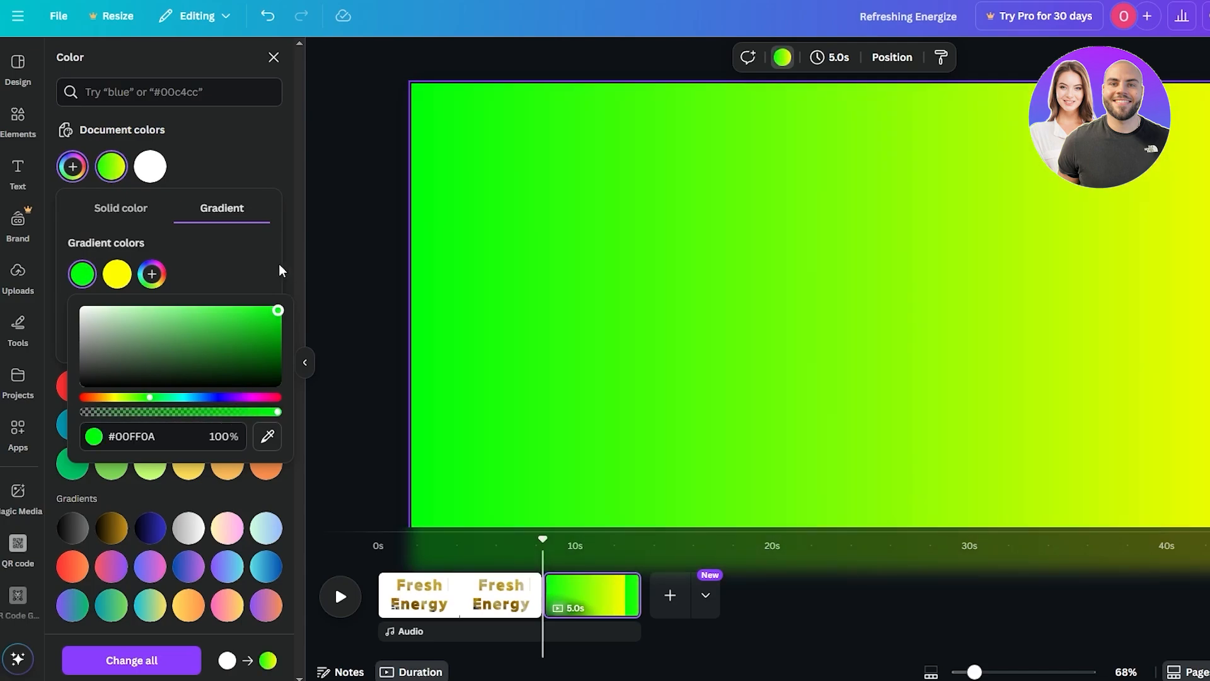
left_click(251, 273)
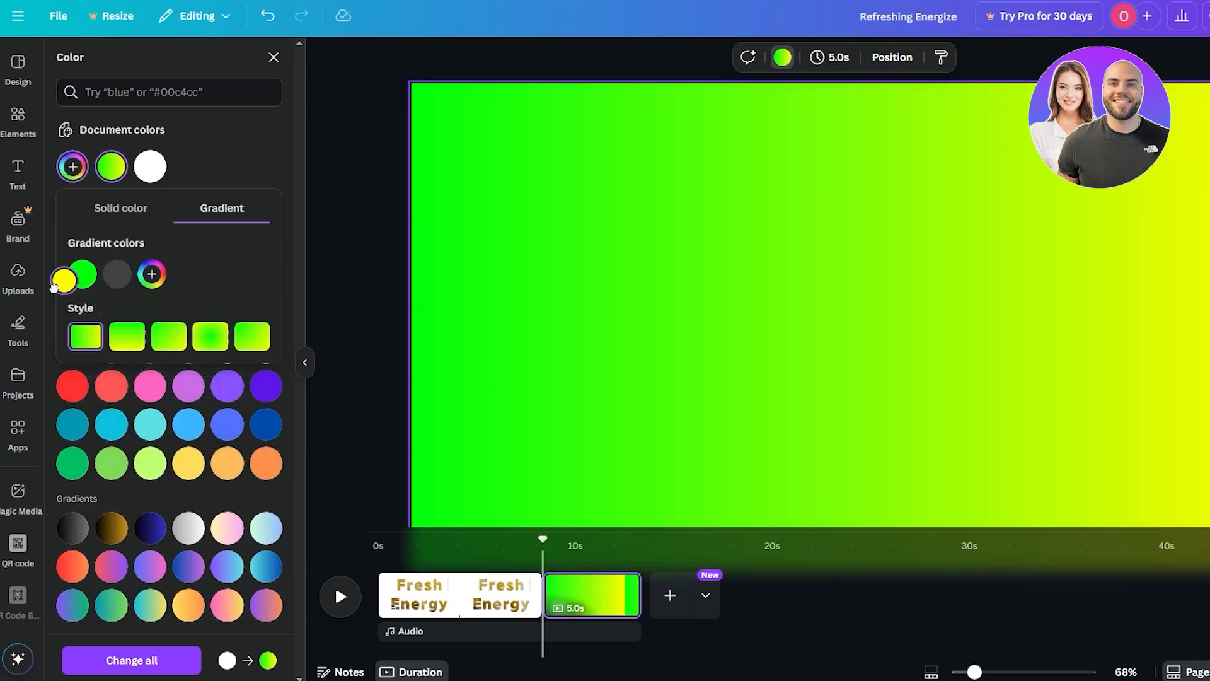
- Switch the green-yellow background to the circular gradient style centered on the page
left_click(783, 63)
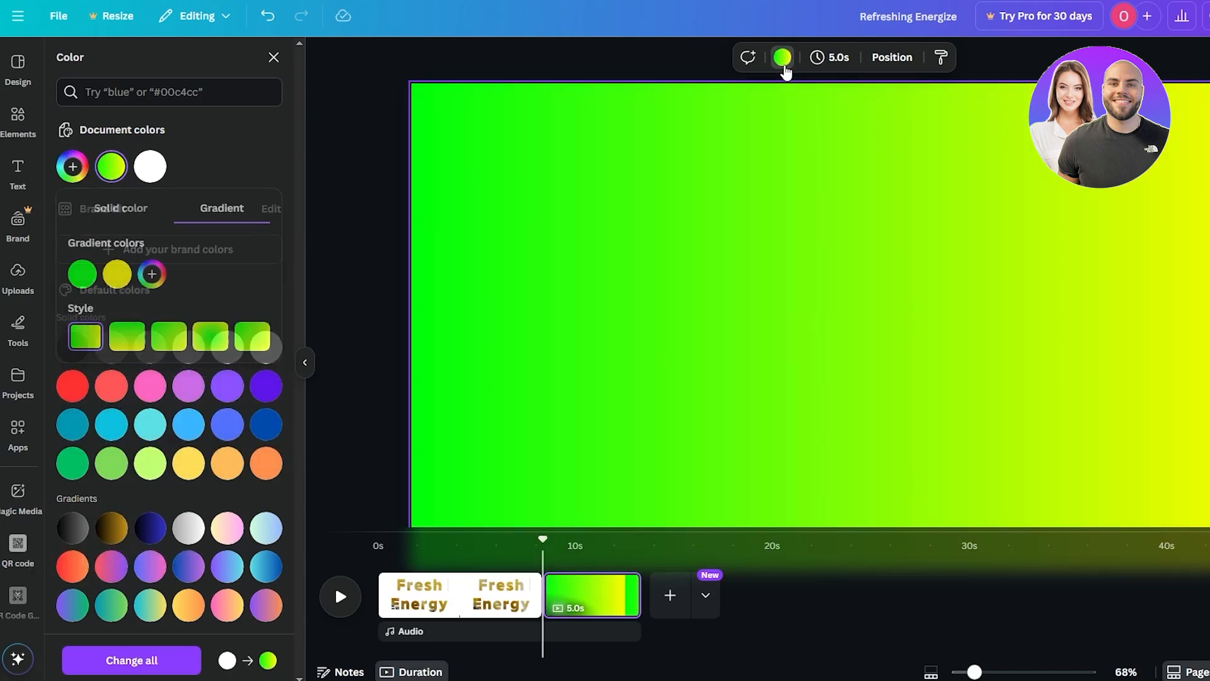
left_click(783, 57)
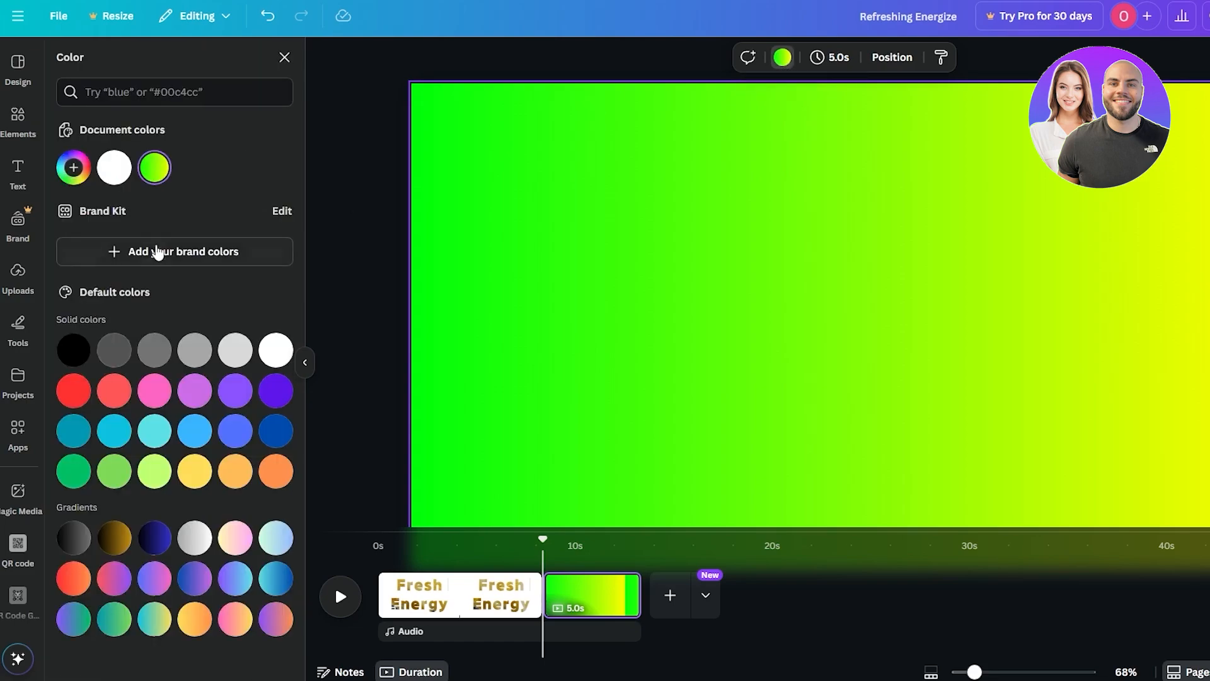
left_click(275, 214)
scroll(81, 540, "down", 1)
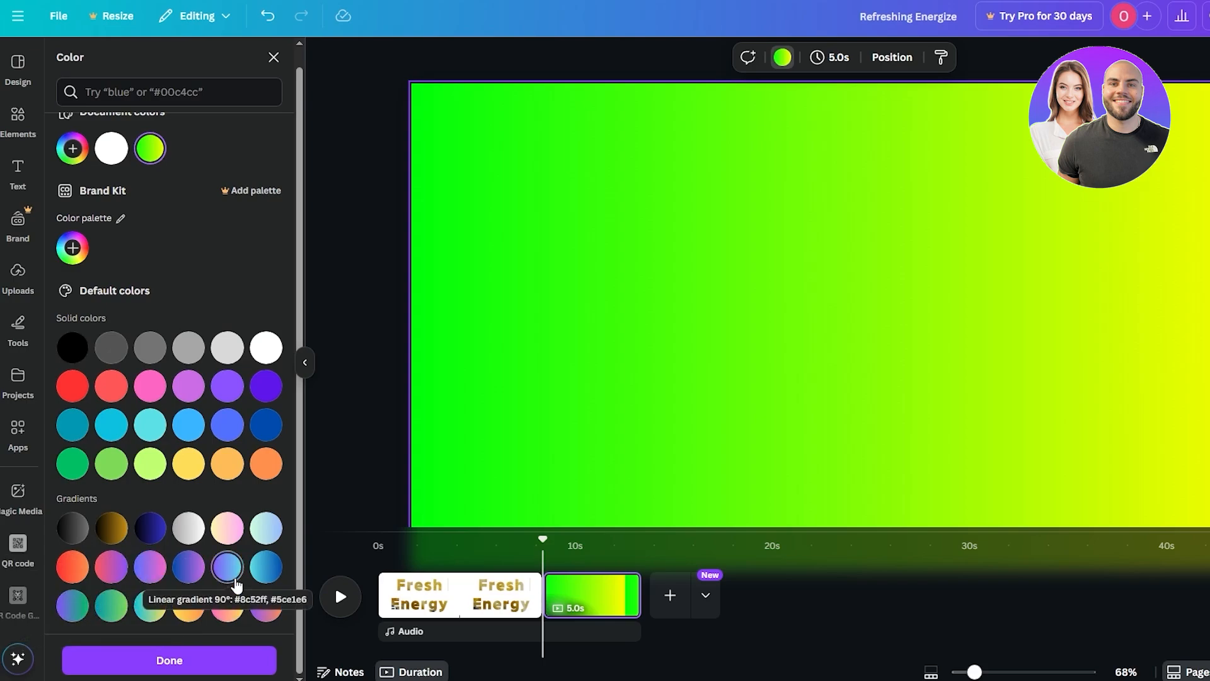
left_click(72, 148)
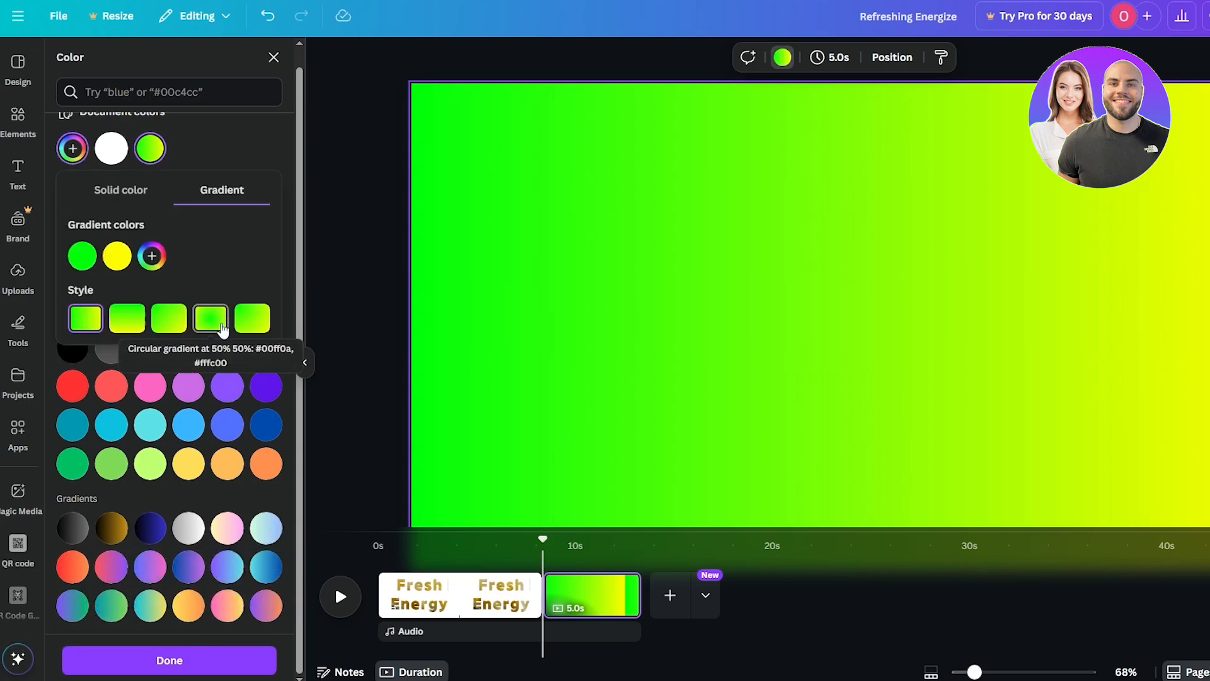
left_click(222, 322)
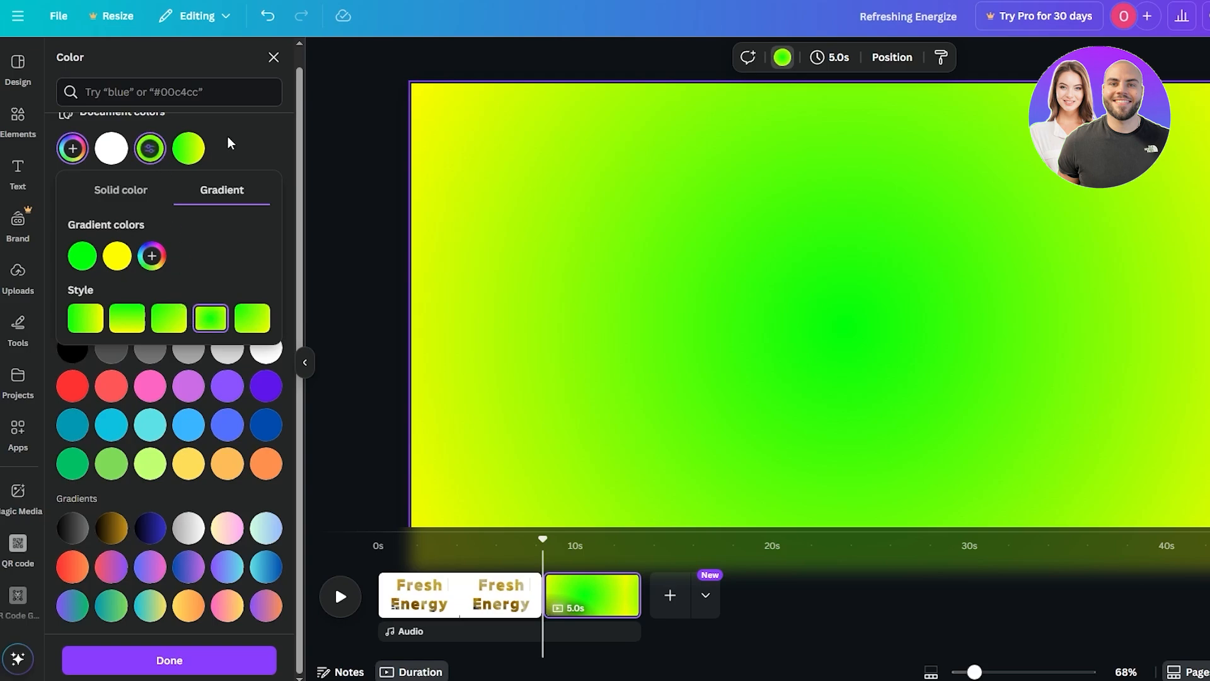
left_click(215, 158)
- Swap the order of the gradient colors to put yellow in the center and green around the edges
left_click(72, 148)
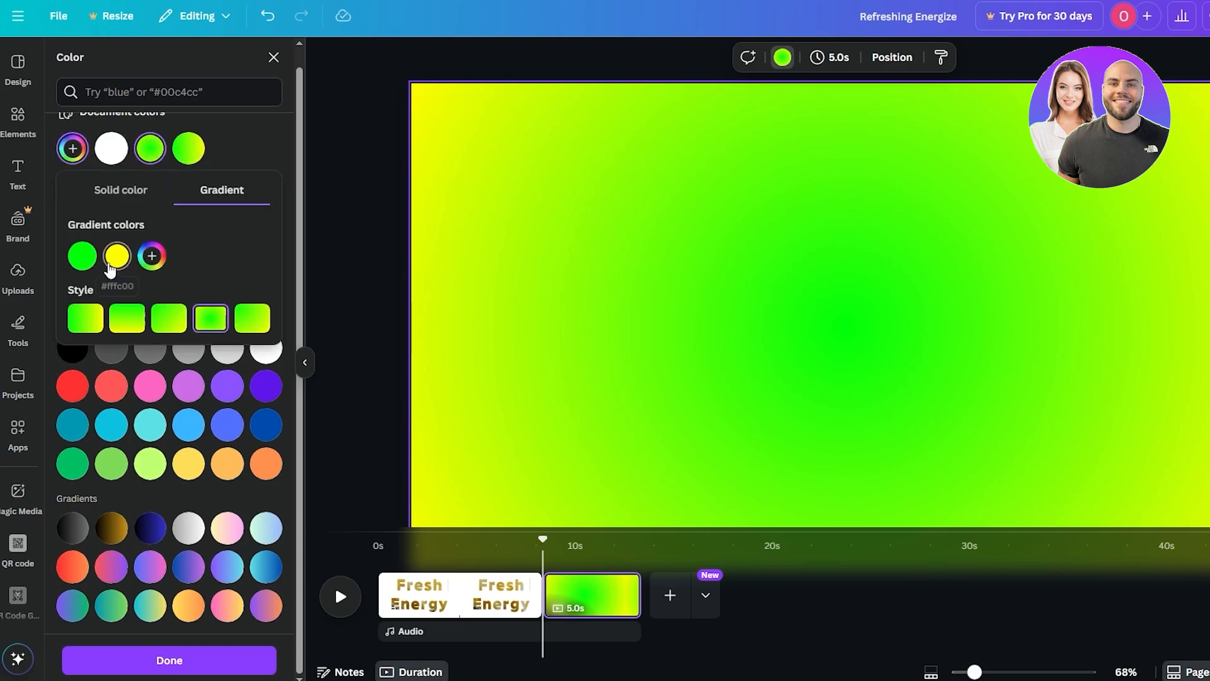
left_click_drag(116, 256, 82, 256)
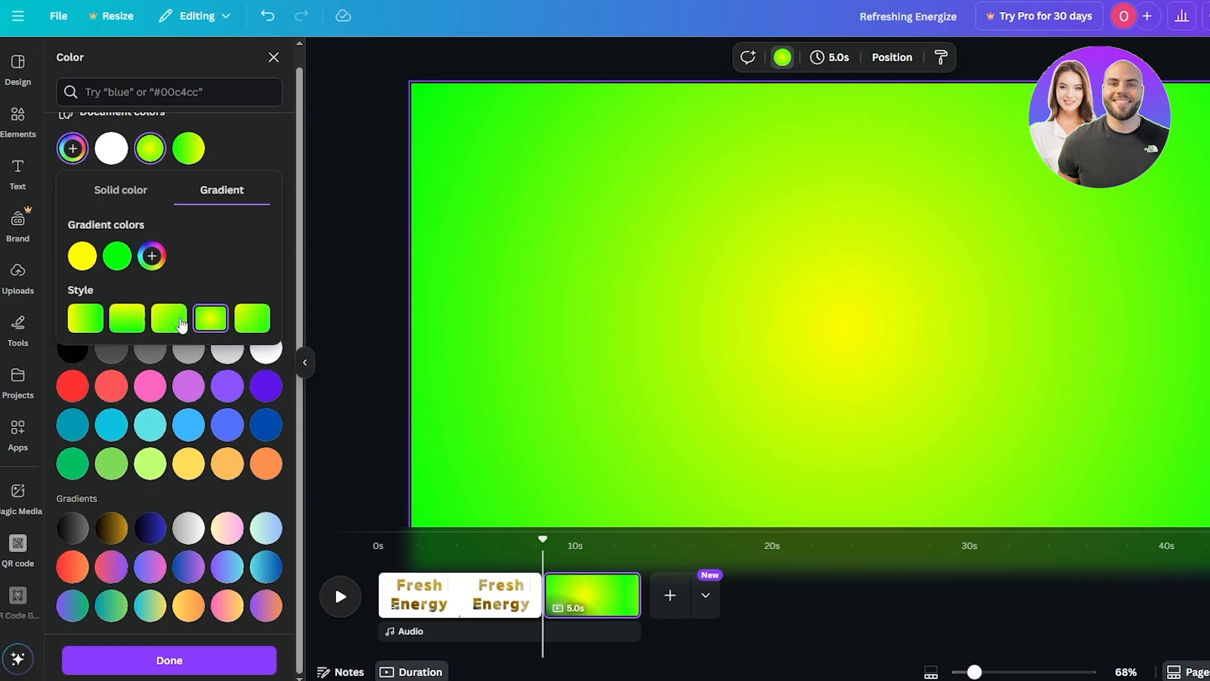
left_click(290, 230)
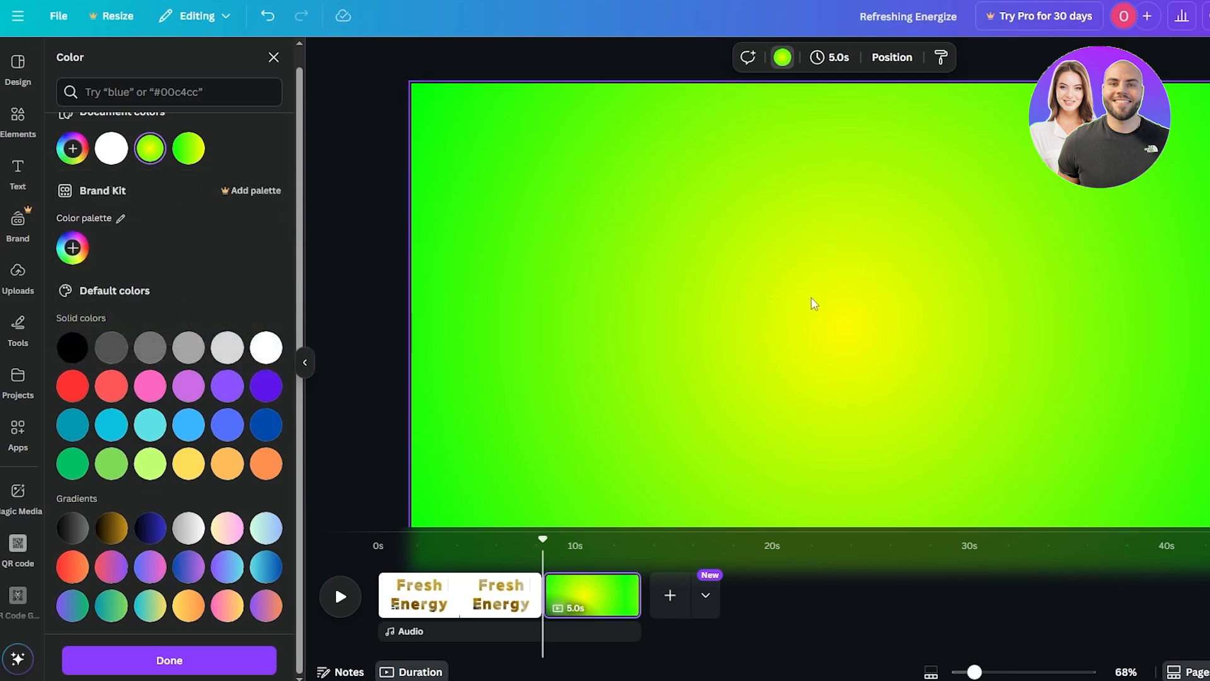
- Add the text "LEMON FLAVOUR" to the gradient page, make it bold and white, and enlarge it to about size 75.5
key("t")
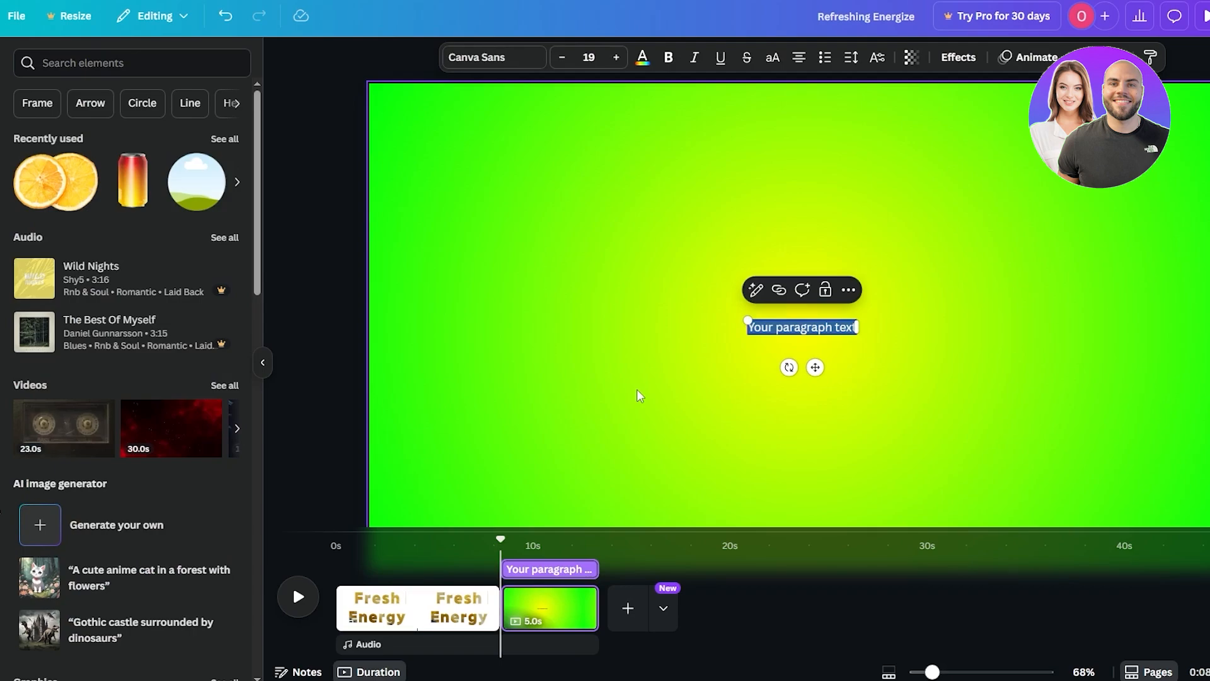
key("BackSpace")
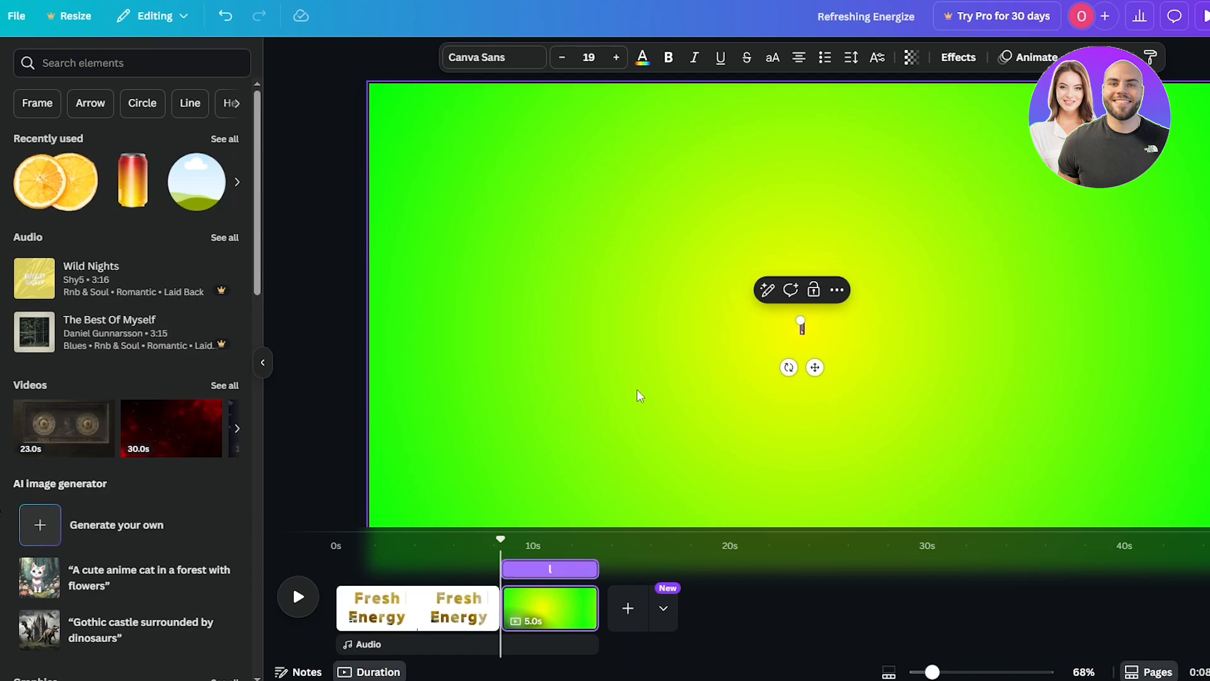
type("LEMON FLAVOUR")
key("Escape")
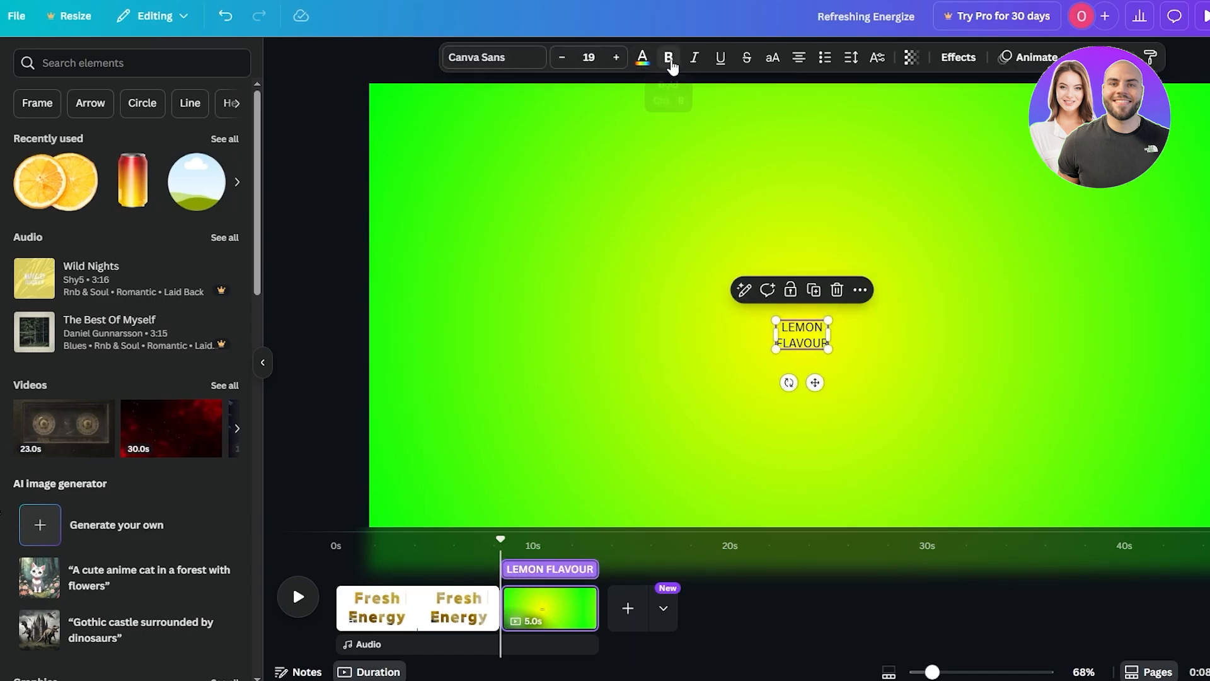
left_click(668, 57)
left_click_drag(776, 321, 698, 200)
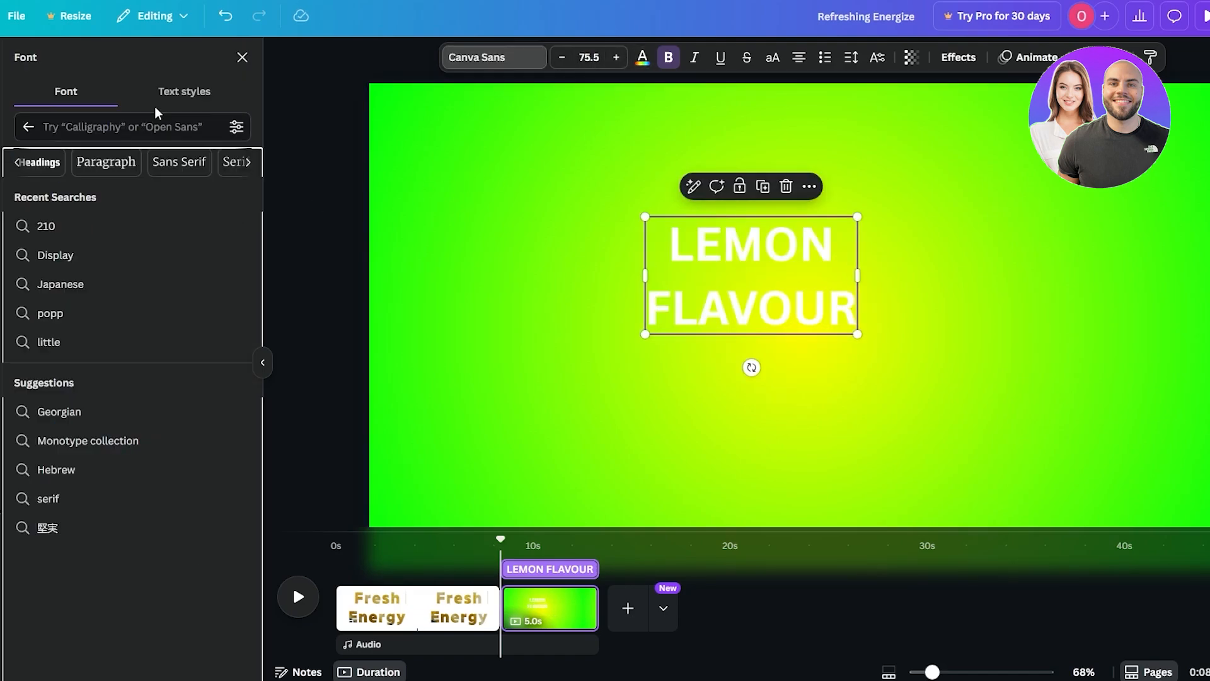
- Apply the document's Heading style to the "LEMON FLAVOUR" text and change its font to Anton
left_click(135, 120)
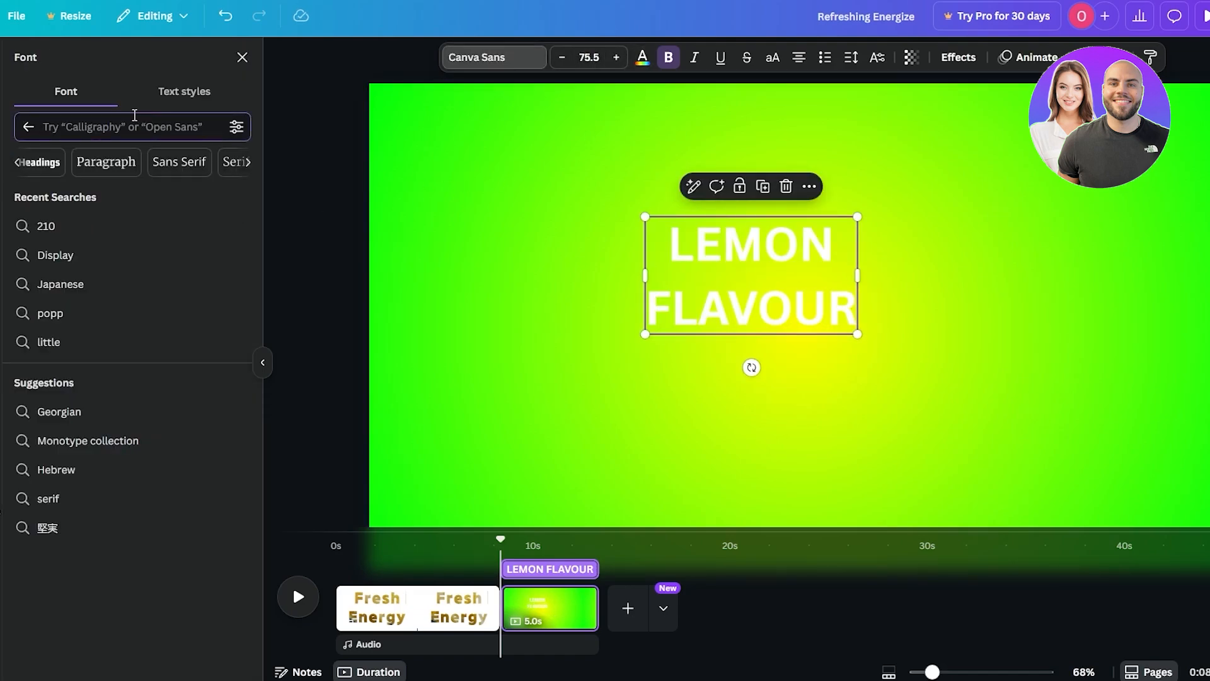
left_click(153, 97)
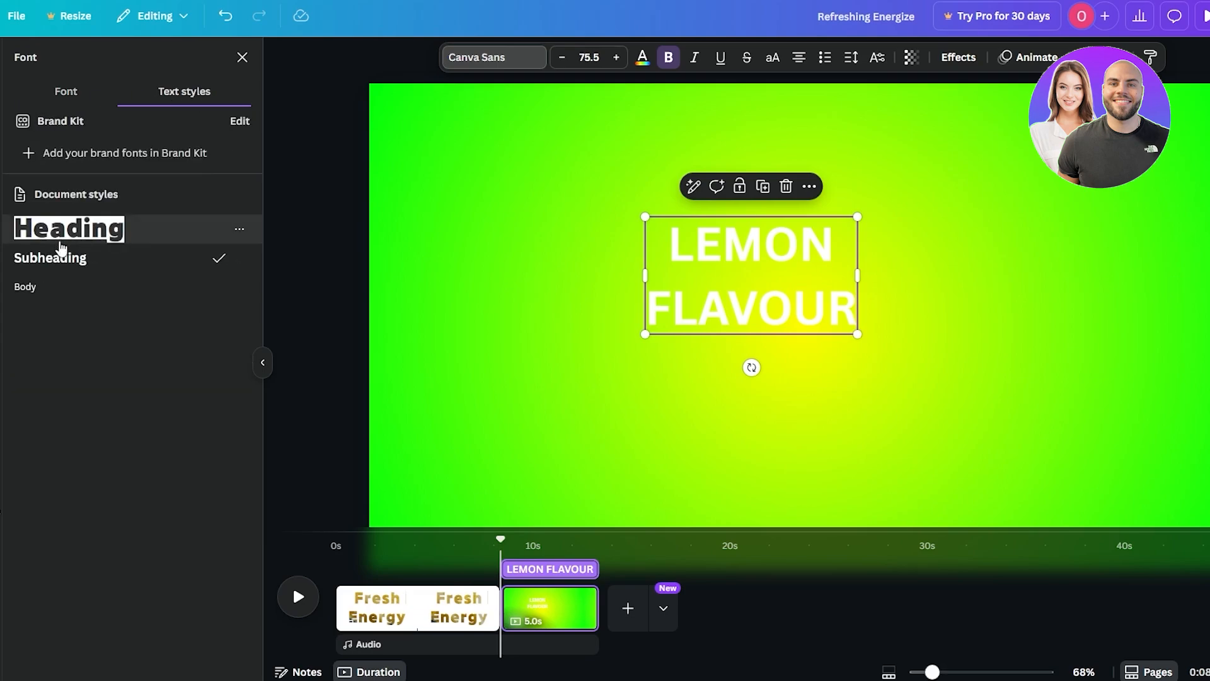
left_click(89, 232)
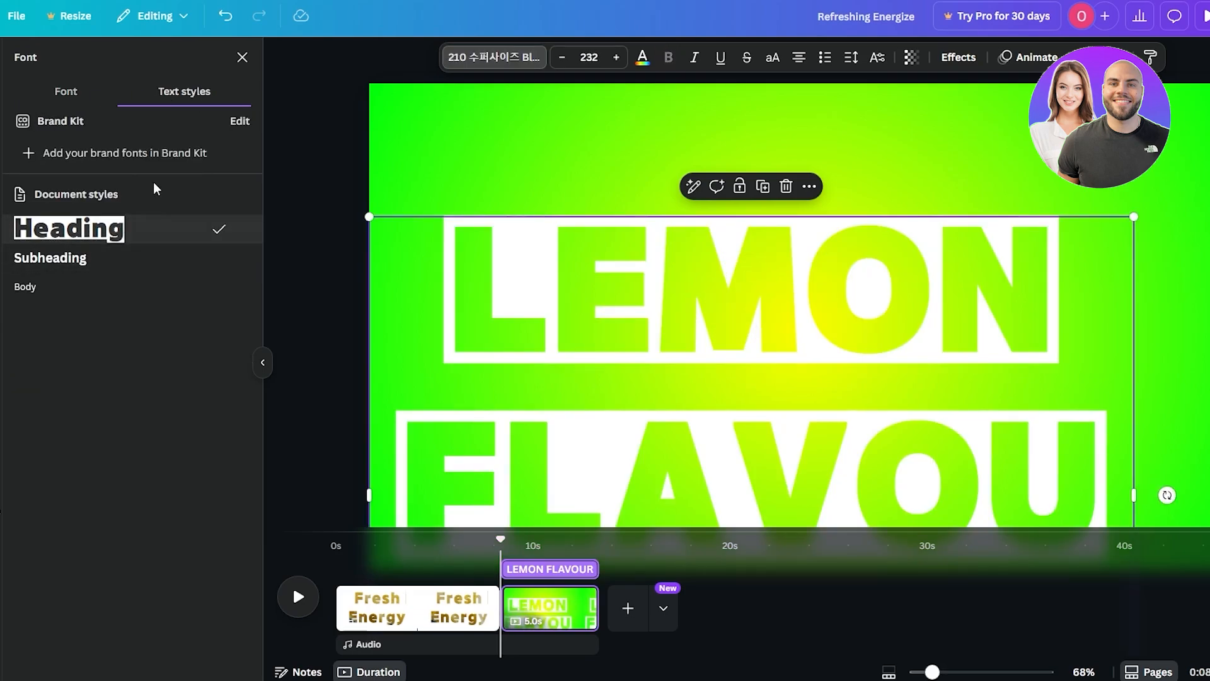
left_click(484, 56)
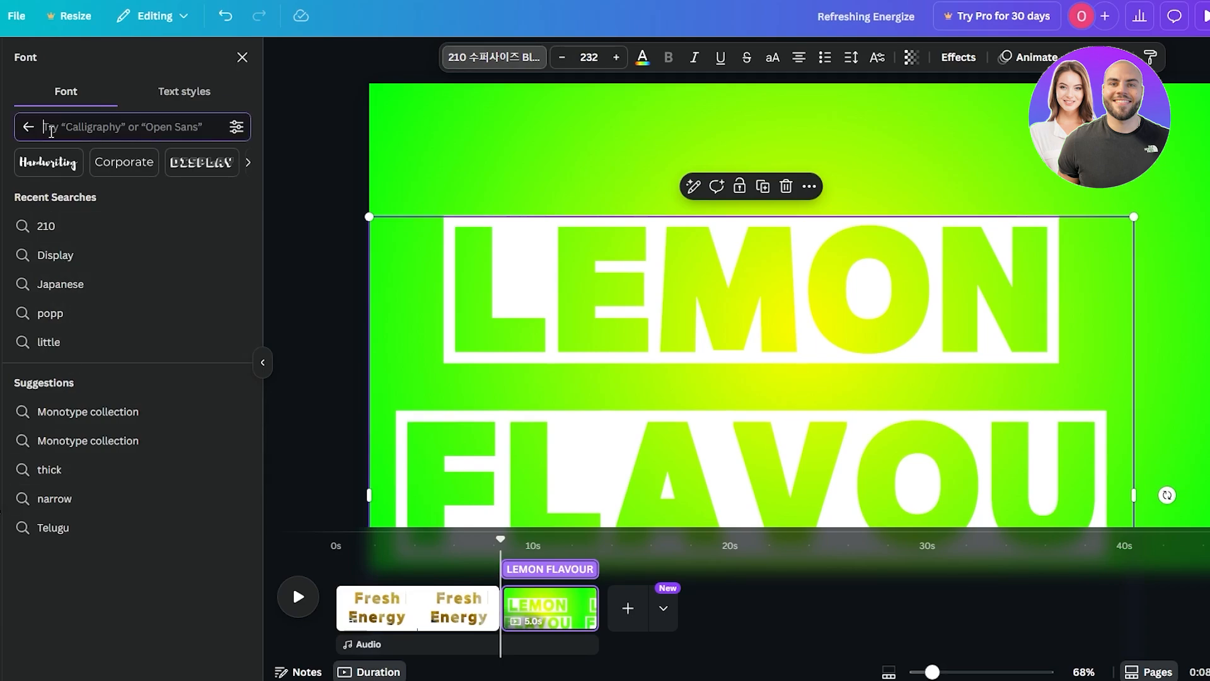
type("AN")
left_click(51, 165)
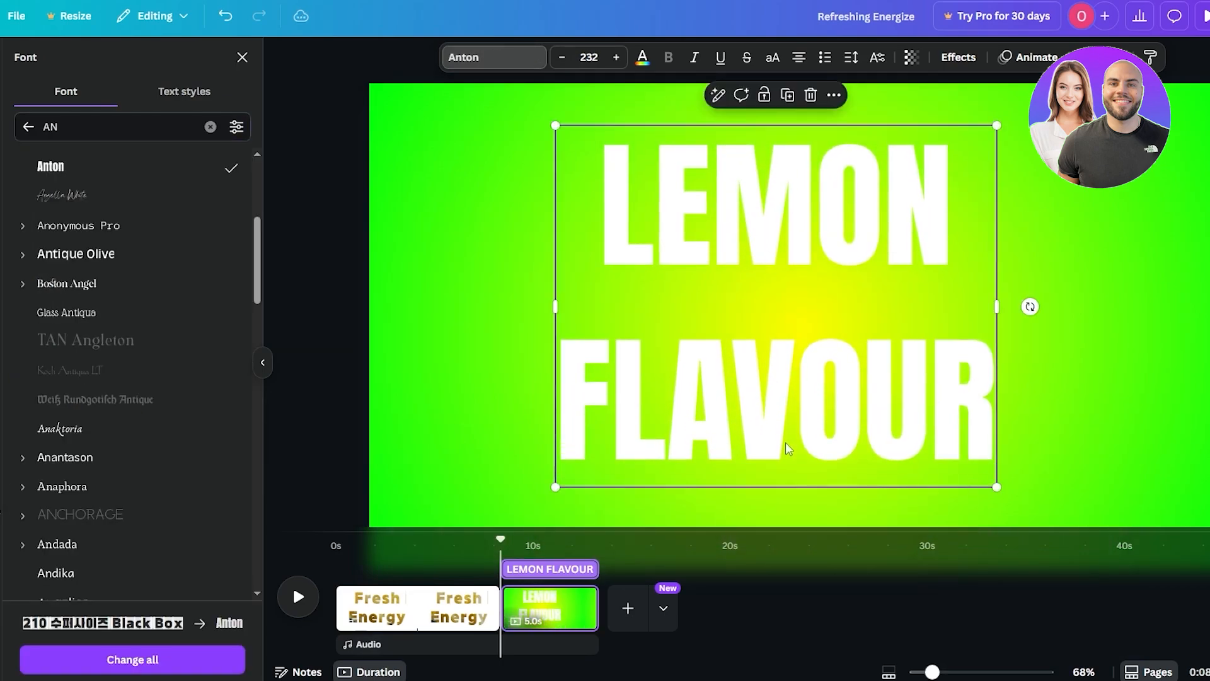
- Shrink the "LEMON FLAVOUR" text to about size 216 and tighten its line spacing to 1.01
left_click_drag(997, 489, 966, 463)
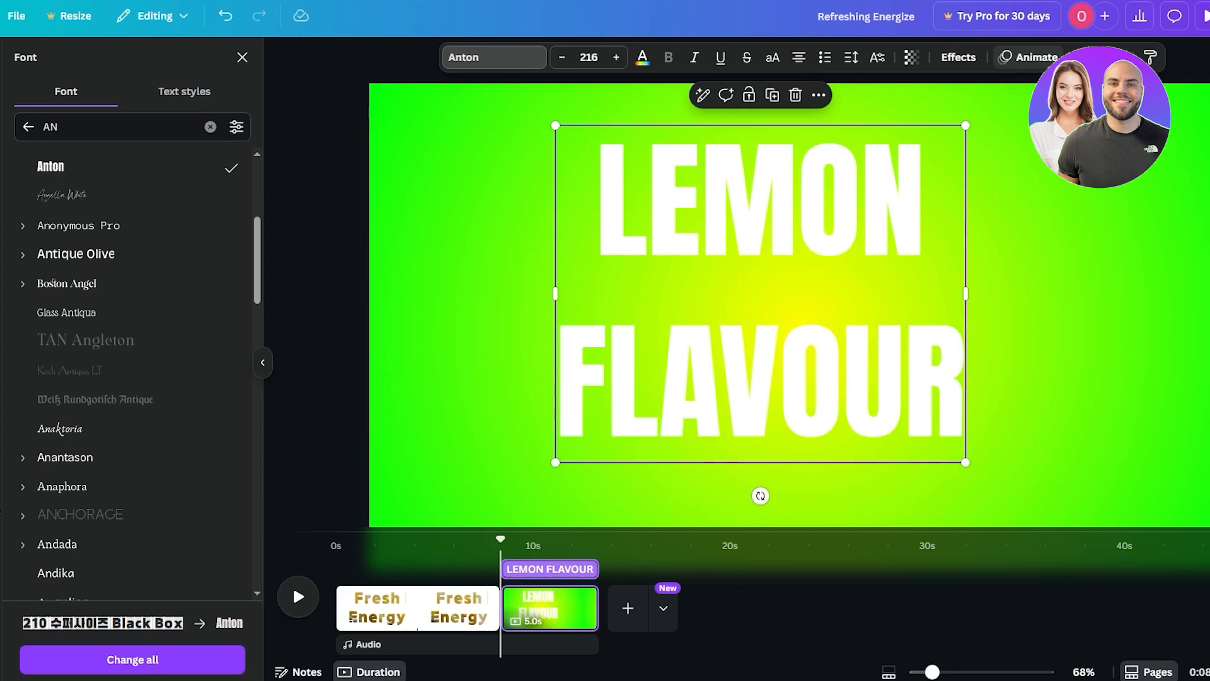
left_click(850, 57)
left_click_drag(826, 167, 805, 167)
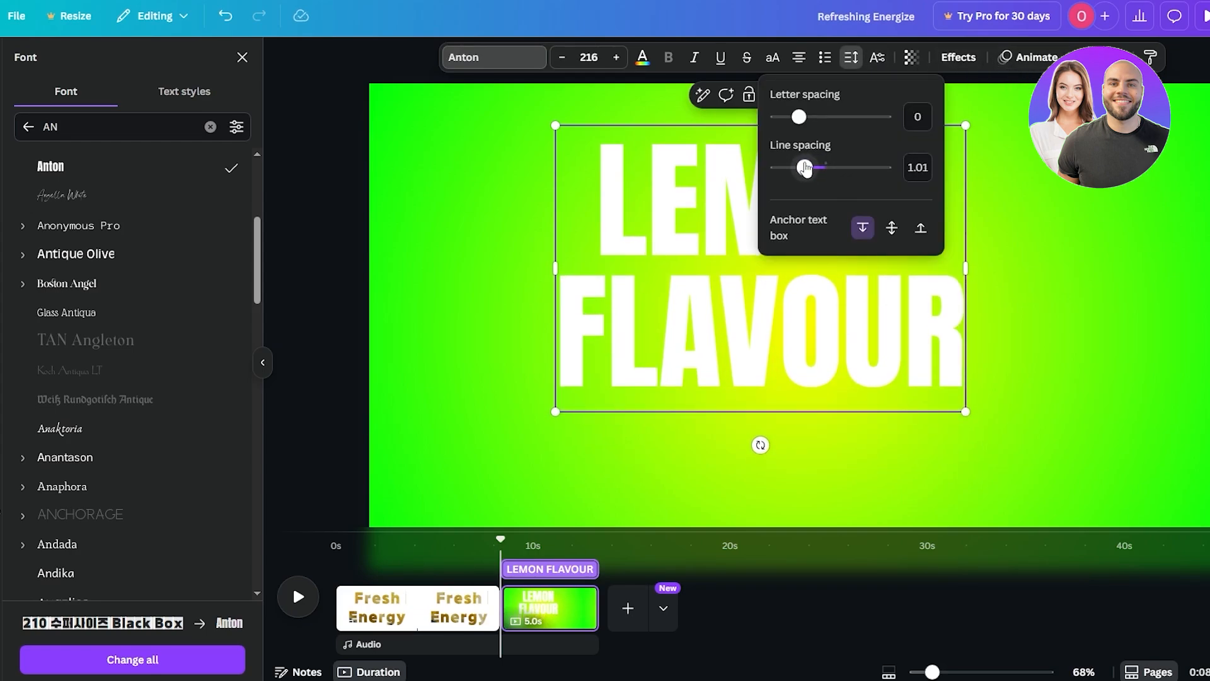
left_click(1057, 208)
- Delete the word "FLAVOUR" from the text box, leaving only "LEMON"
double_click(670, 339)
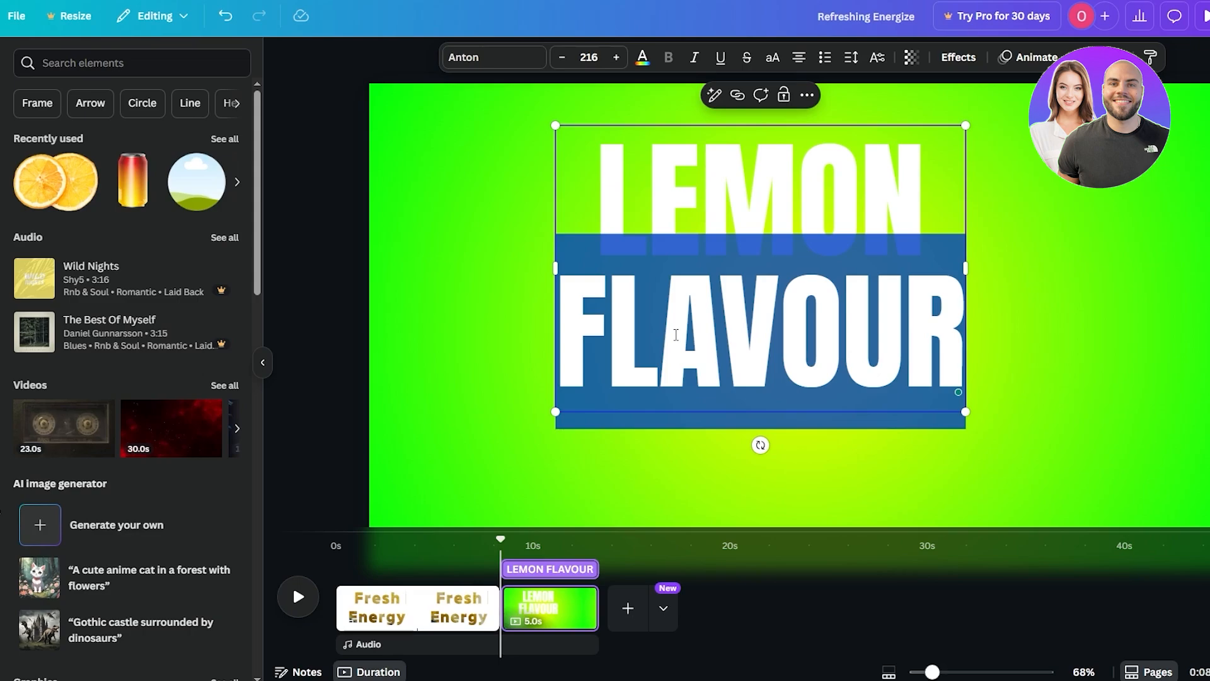
key("BackSpace")
key("BackSpace")
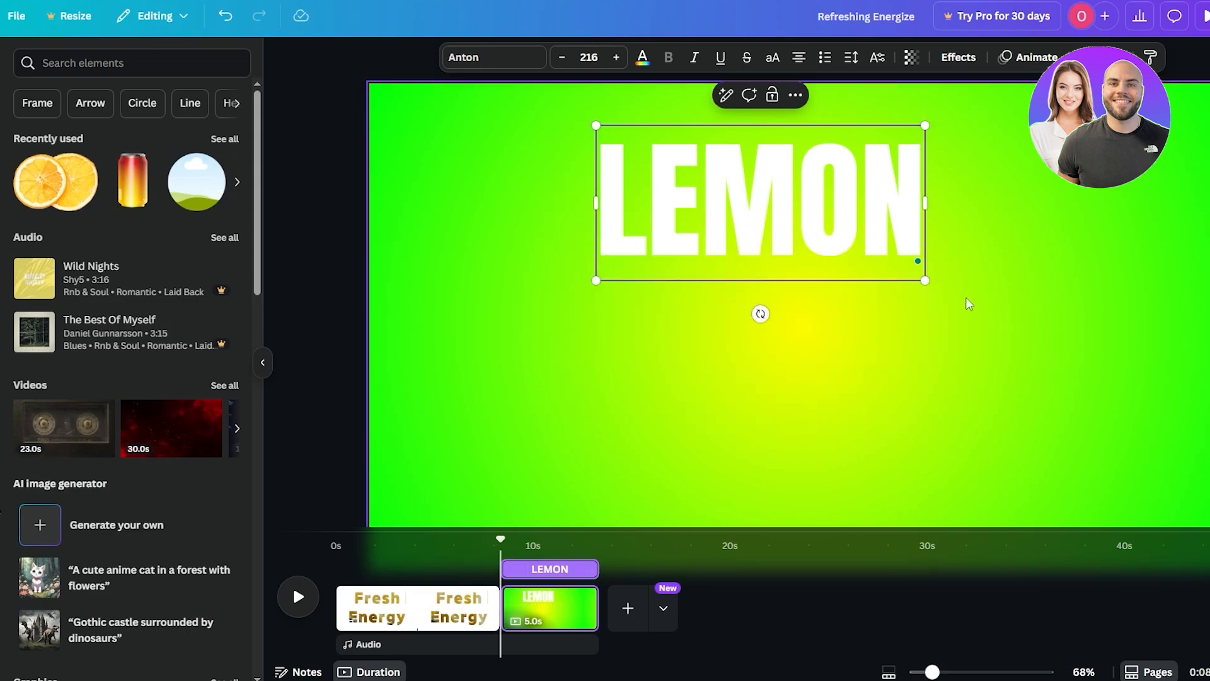
left_click(877, 329)
- Duplicate the "LEMON" text, change the copy to "FLAVOUR" and place it centered directly beneath "LEMON"
left_click(829, 263)
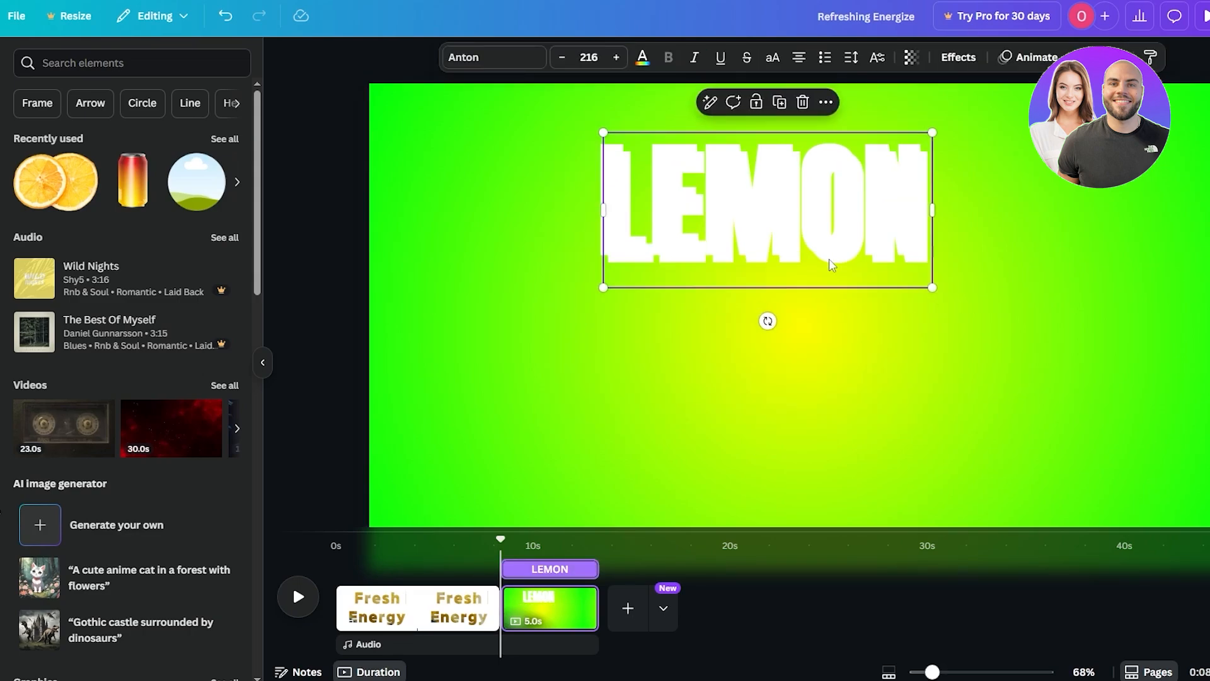
key("ctrl+d")
double_click(823, 351)
type("FLAVOUR")
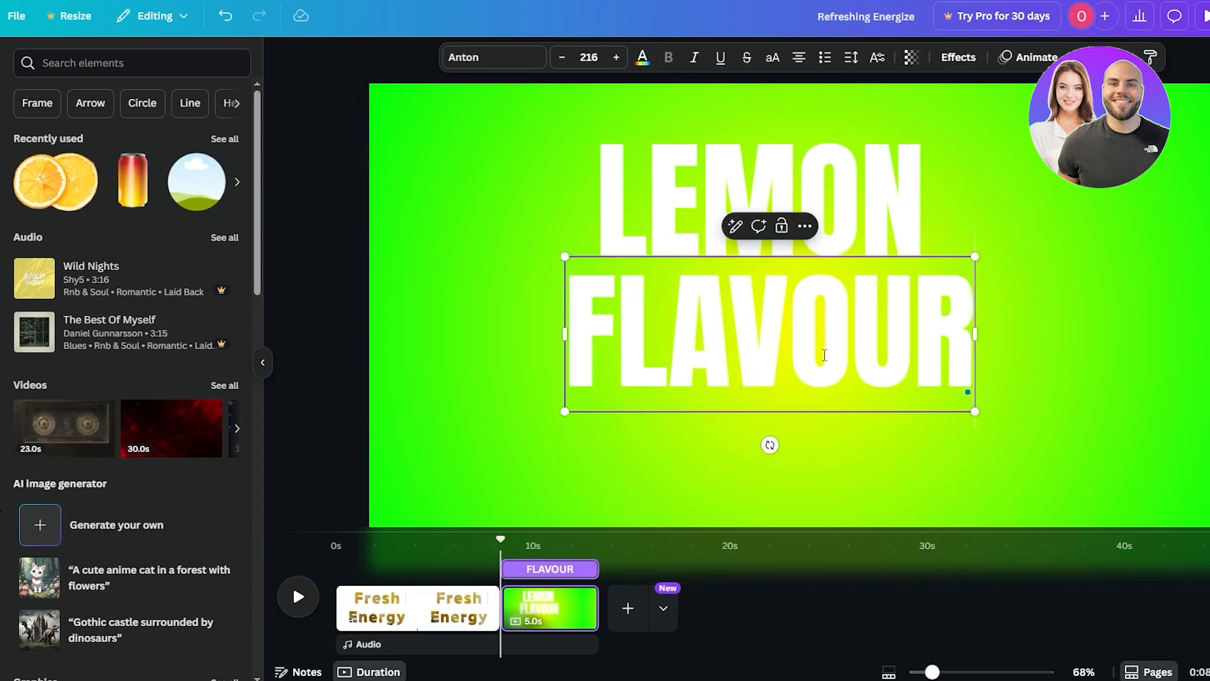
left_click_drag(869, 354, 851, 346)
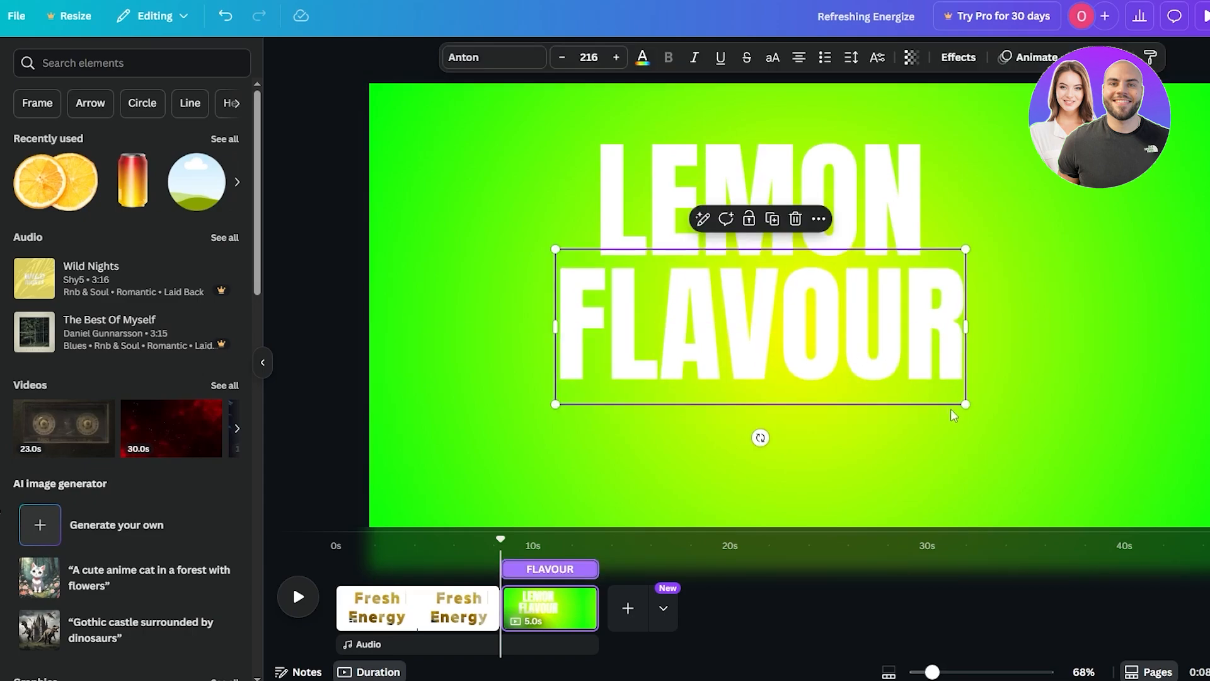
- Move both words to the middle of the page, with "FLAVOUR" slightly overlapping the bottom of "LEMON"
left_click_drag(961, 421, 778, 252)
left_click_drag(809, 355, 765, 341)
- Reorder the layers so that the "LEMON" text sits above the "FLAVOUR" text
left_click(864, 397)
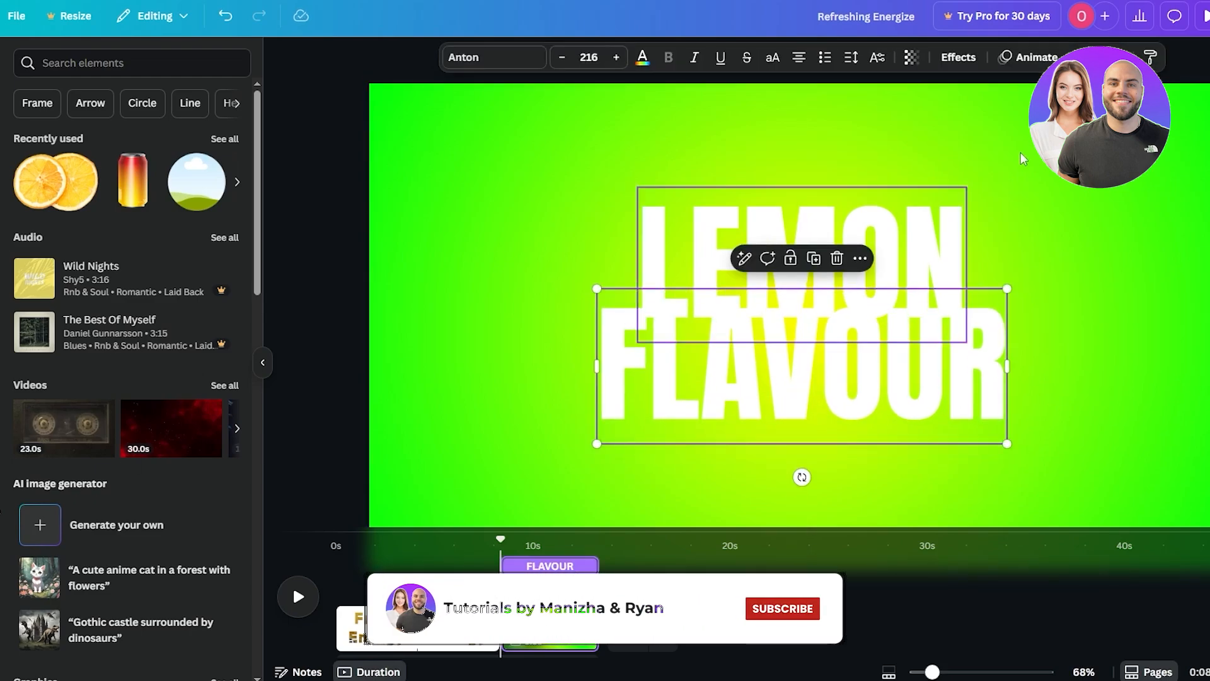
right_click(764, 326)
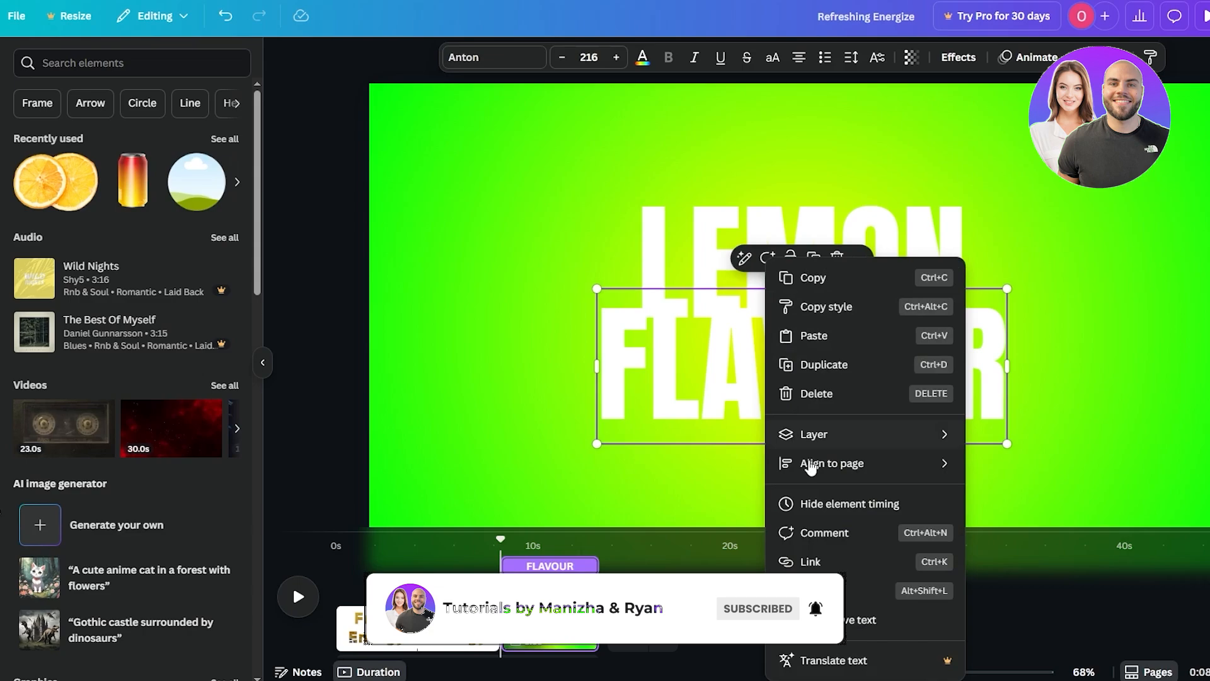
mouse_move(864, 436)
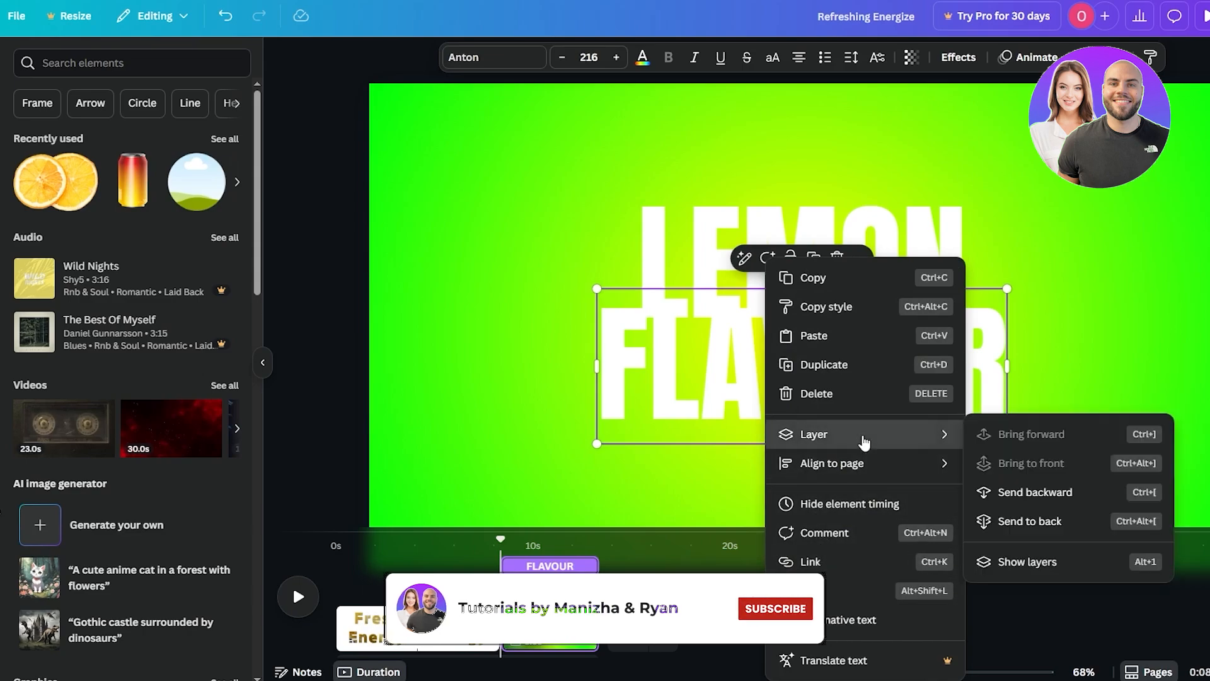
left_click(1056, 547)
left_click_drag(103, 233, 113, 173)
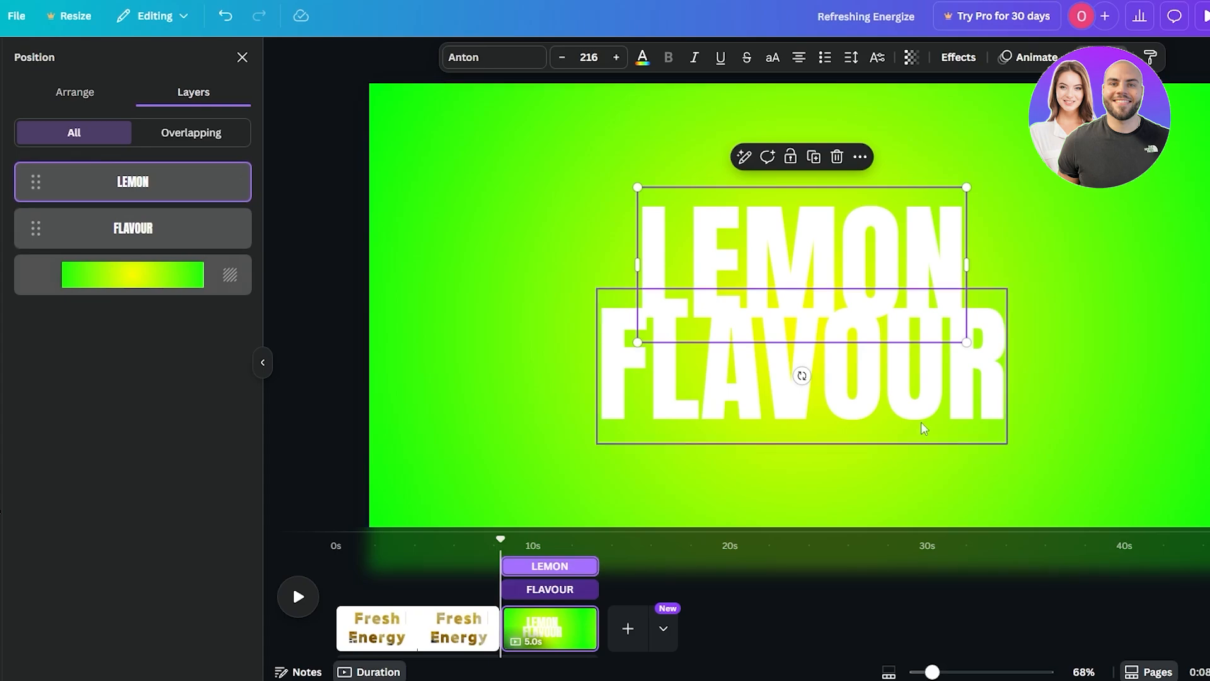
- Apply the Lift text effect at intensity 50 to both "LEMON" and "FLAVOUR"
left_click(975, 63)
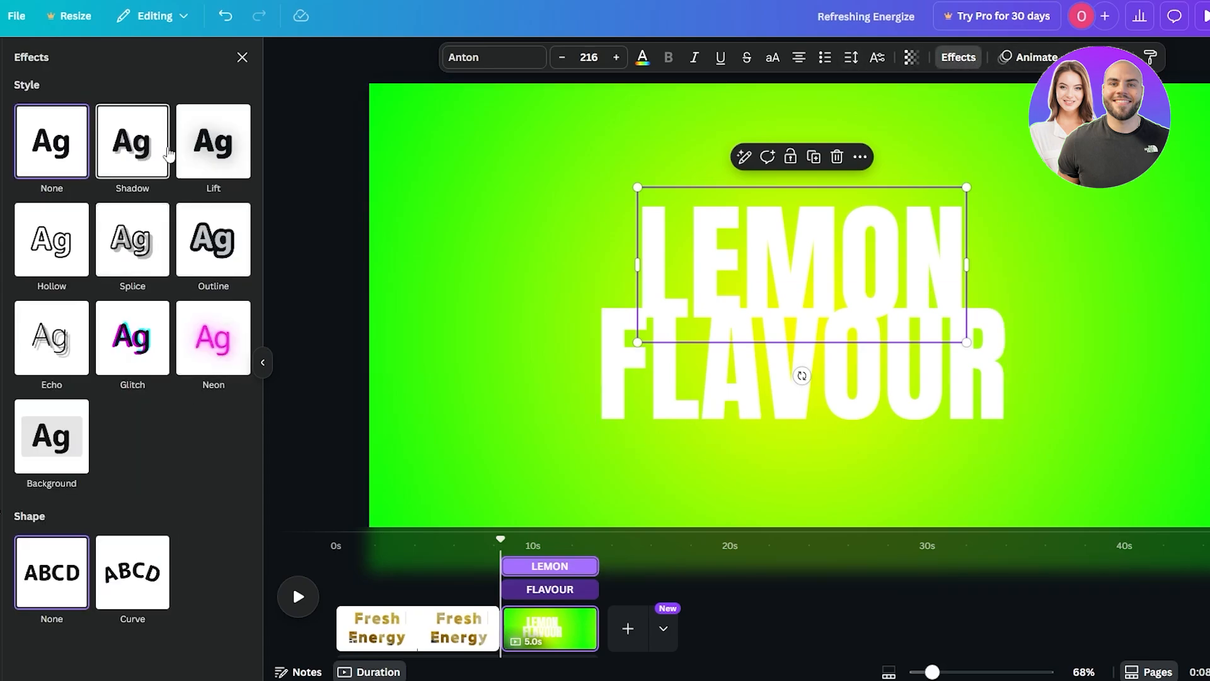
left_click(205, 160)
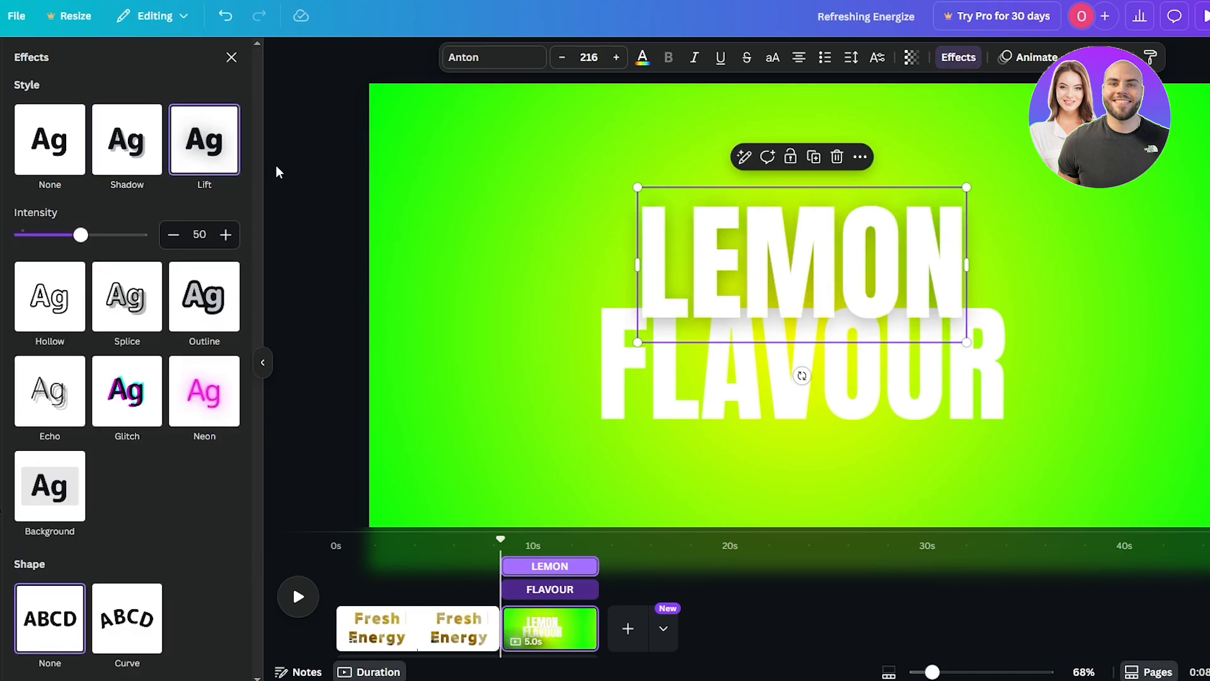
left_click(760, 402)
left_click(204, 148)
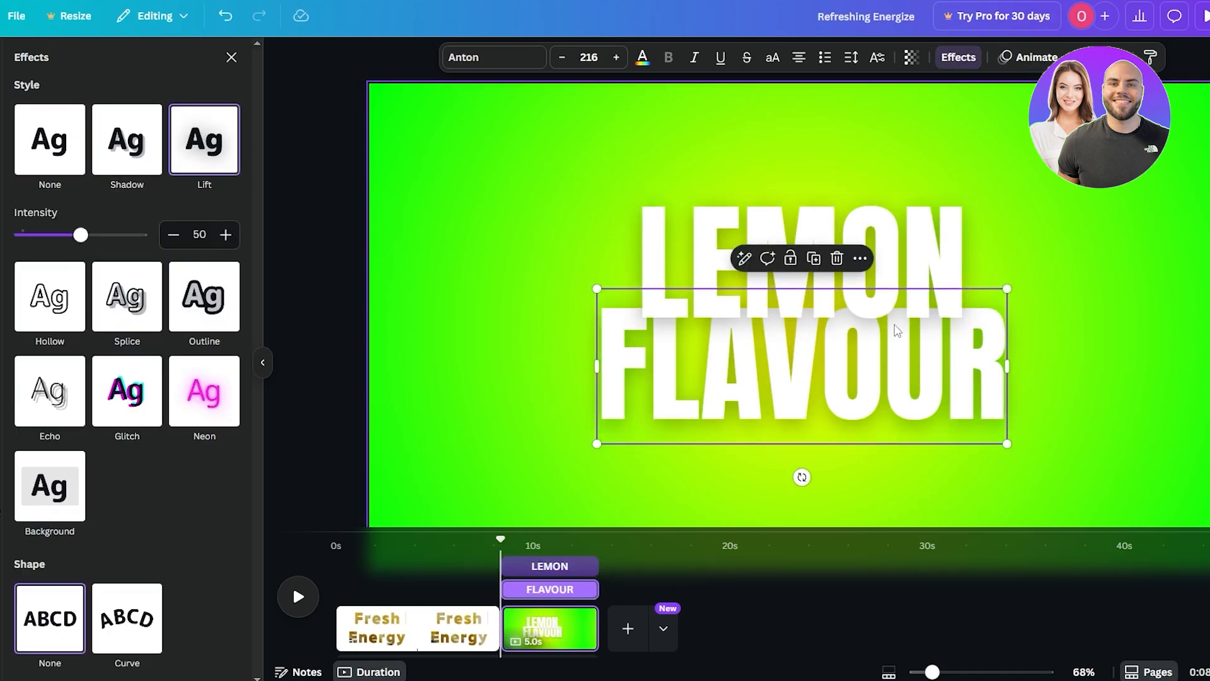
- Italicize both words and nudge "FLAVOUR" slightly downward beneath "LEMON"
left_click_drag(1094, 492, 848, 280)
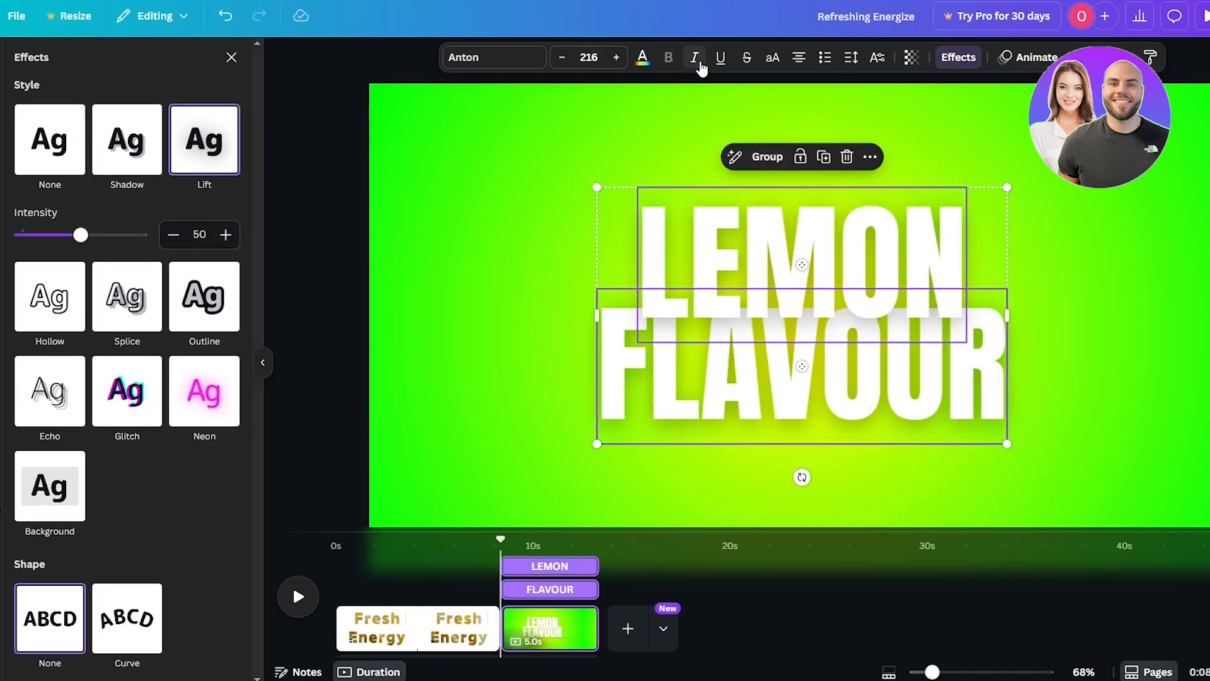
left_click(695, 58)
left_click(1121, 270)
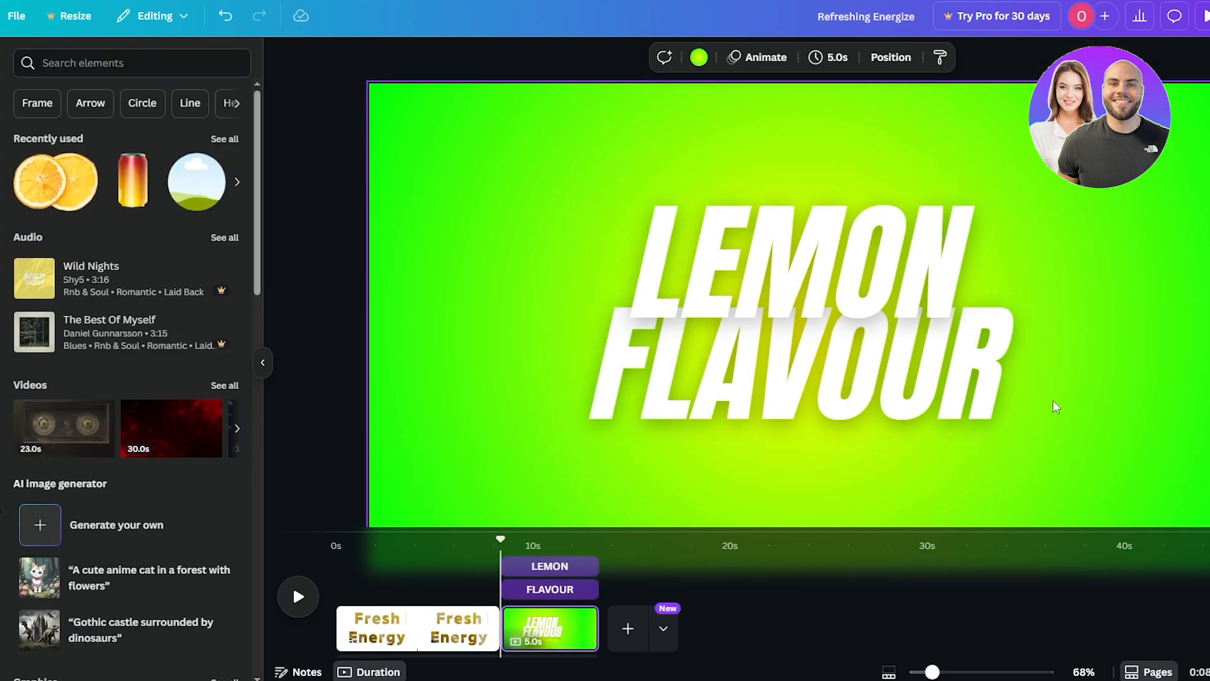
left_click(985, 394)
left_click(1085, 389)
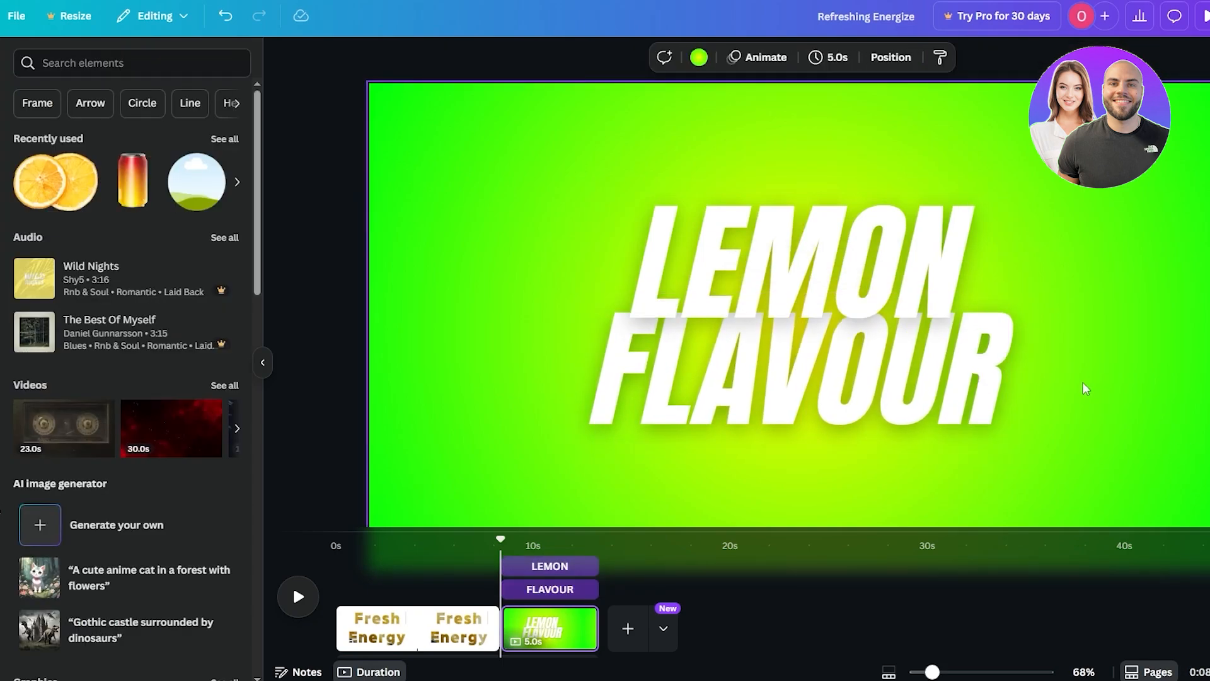
- Rotate "LEMON" and "FLAVOUR" together counterclockwise so they slant upward, and center them on the page
left_click_drag(1085, 389, 946, 290)
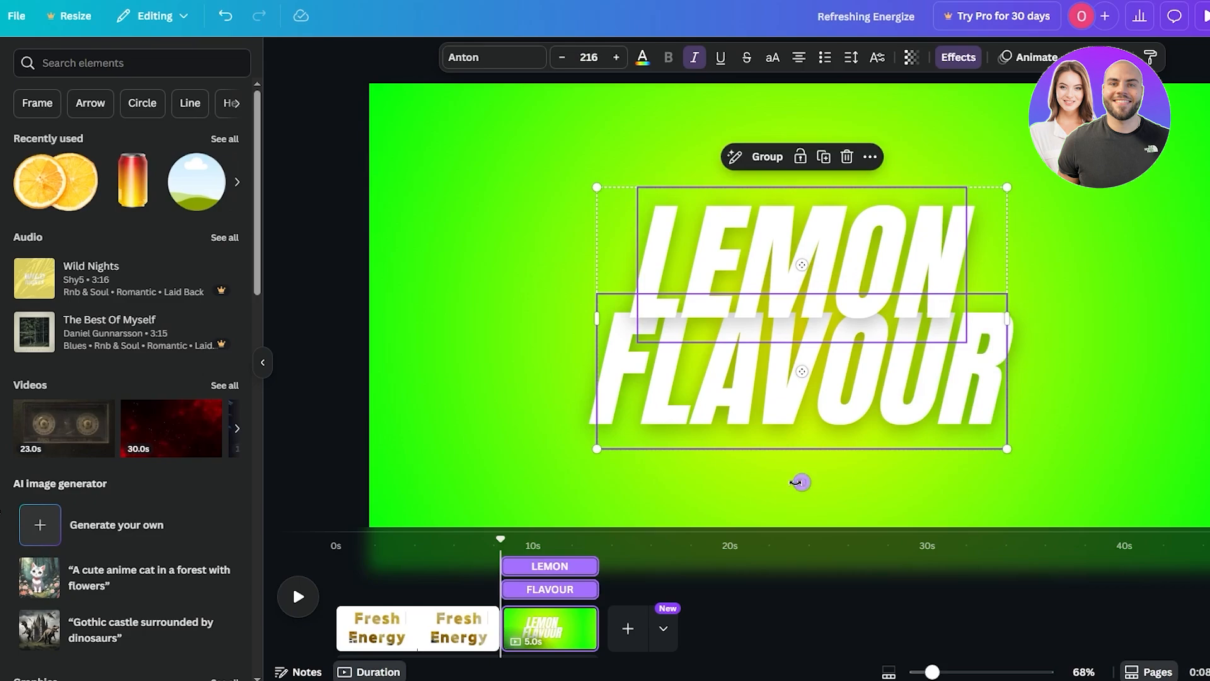
left_click_drag(800, 481, 880, 446)
left_click_drag(819, 249, 807, 223)
left_click(324, 580)
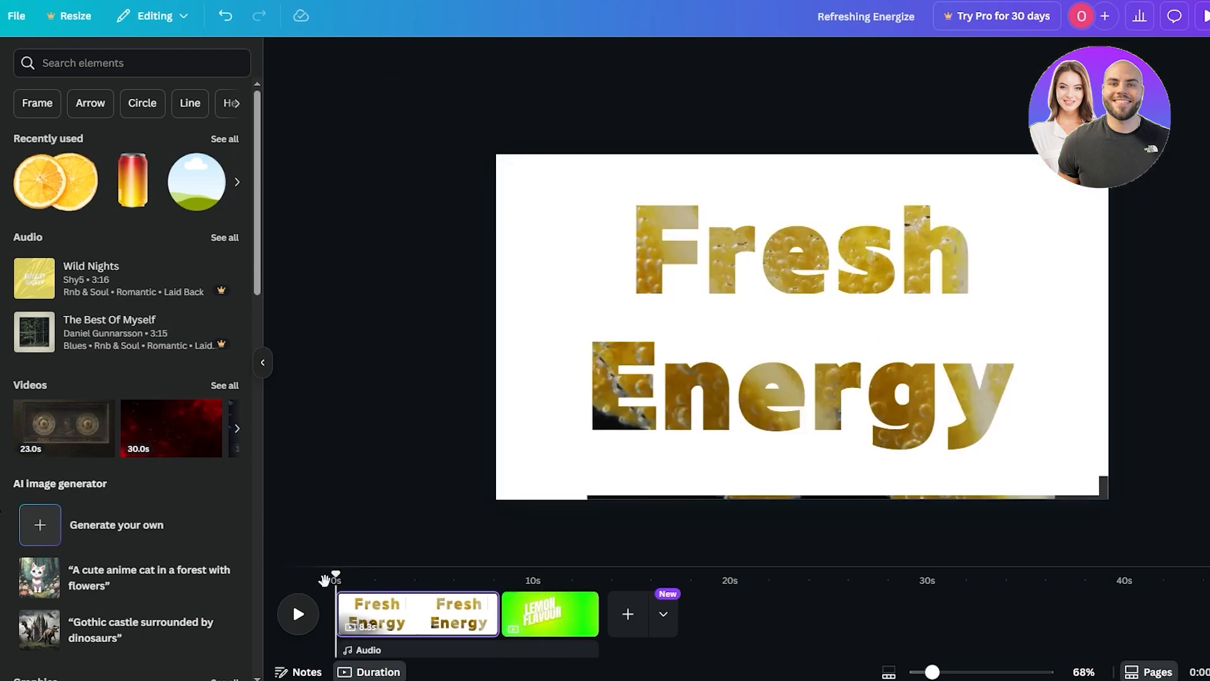
left_click_drag(337, 576, 549, 575)
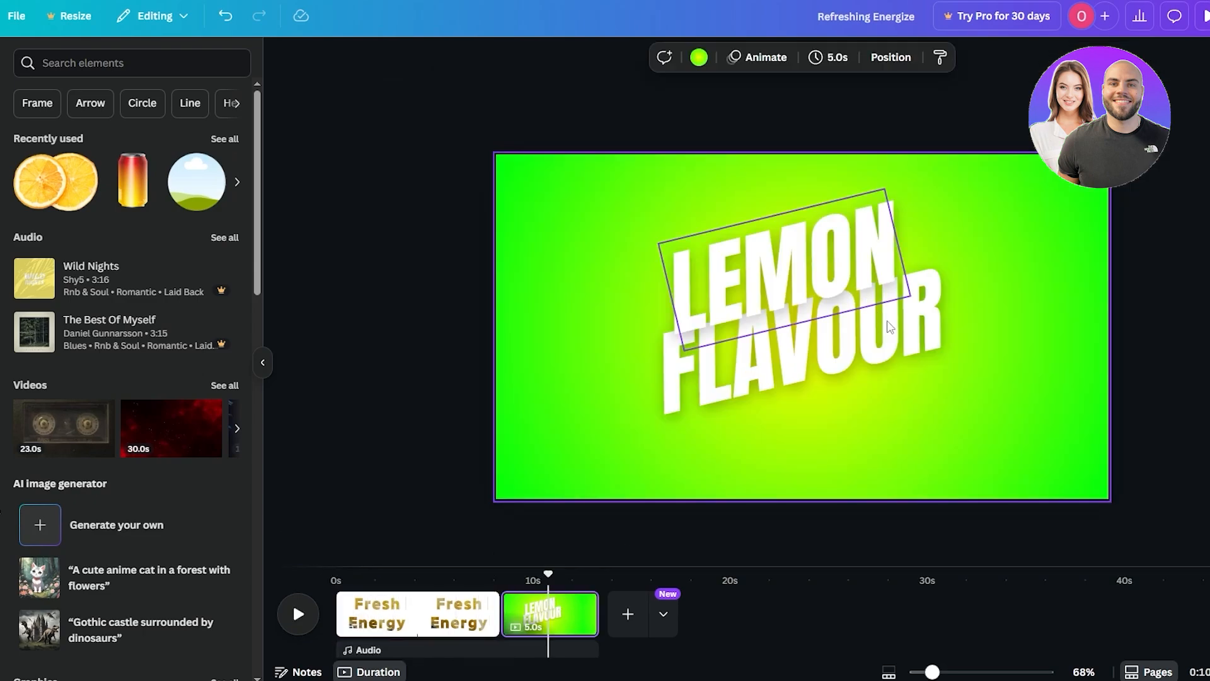
left_click_drag(895, 338, 897, 356)
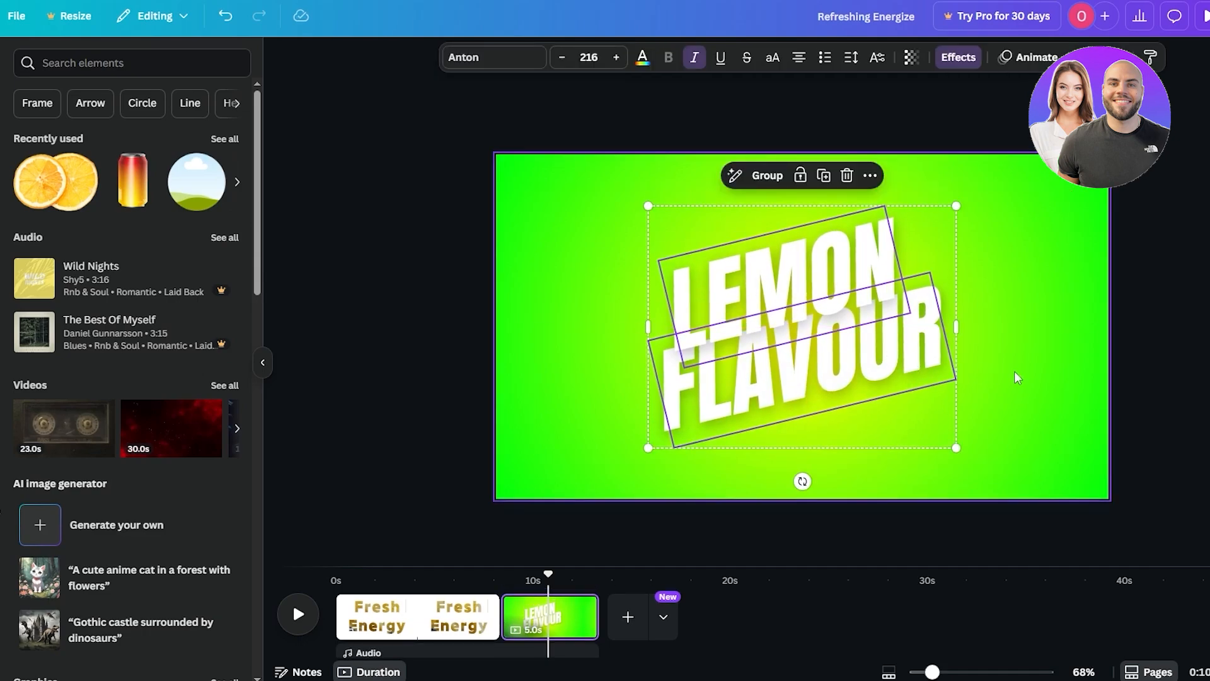
left_click(1015, 378)
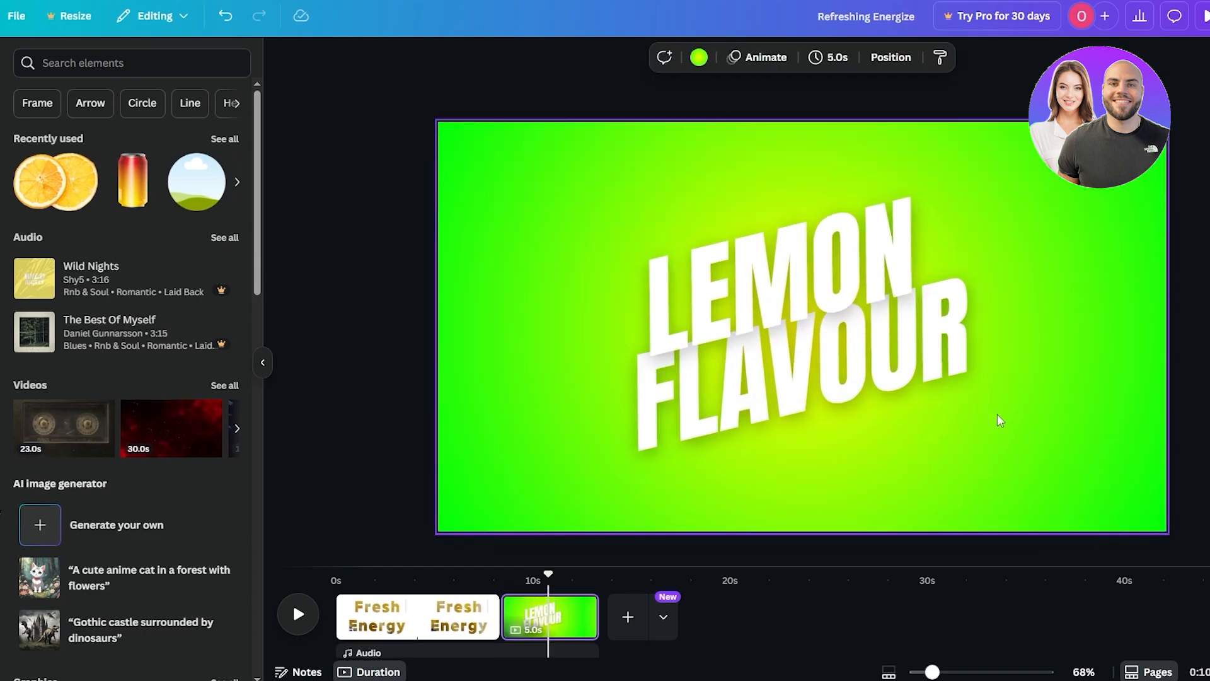
- Apply the Pop animation on enter to the "FLAVOUR" text
left_click(854, 272)
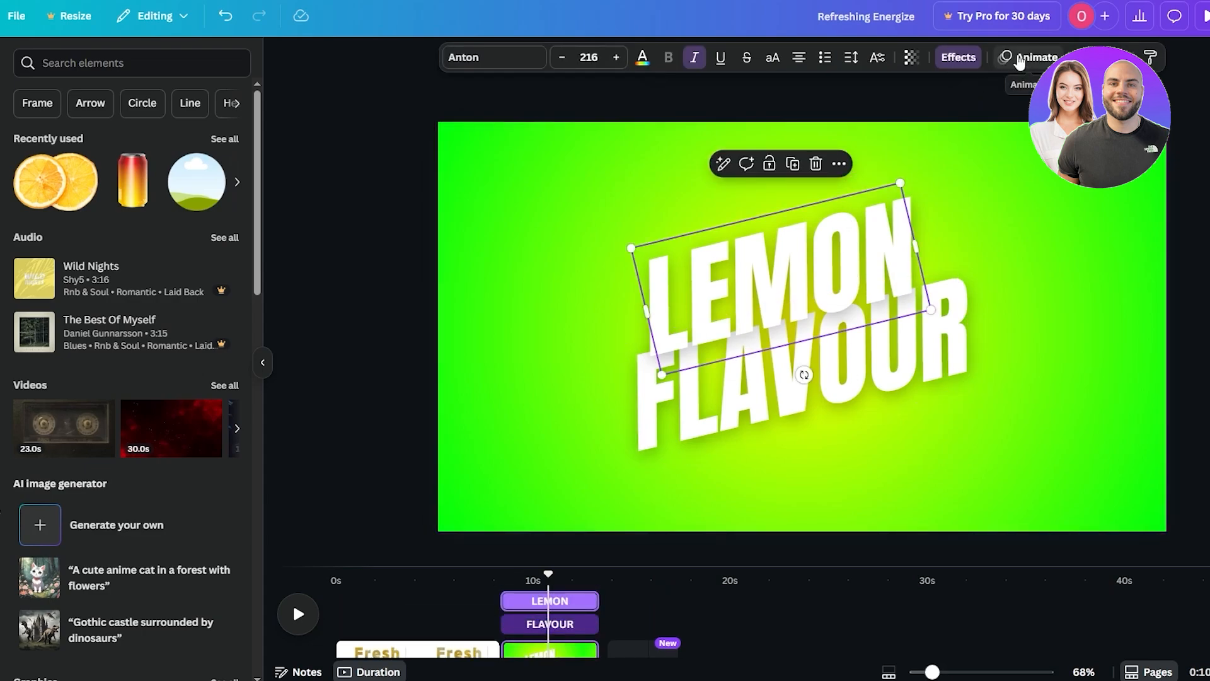
left_click(1028, 57)
scroll(67, 441, "down", 2)
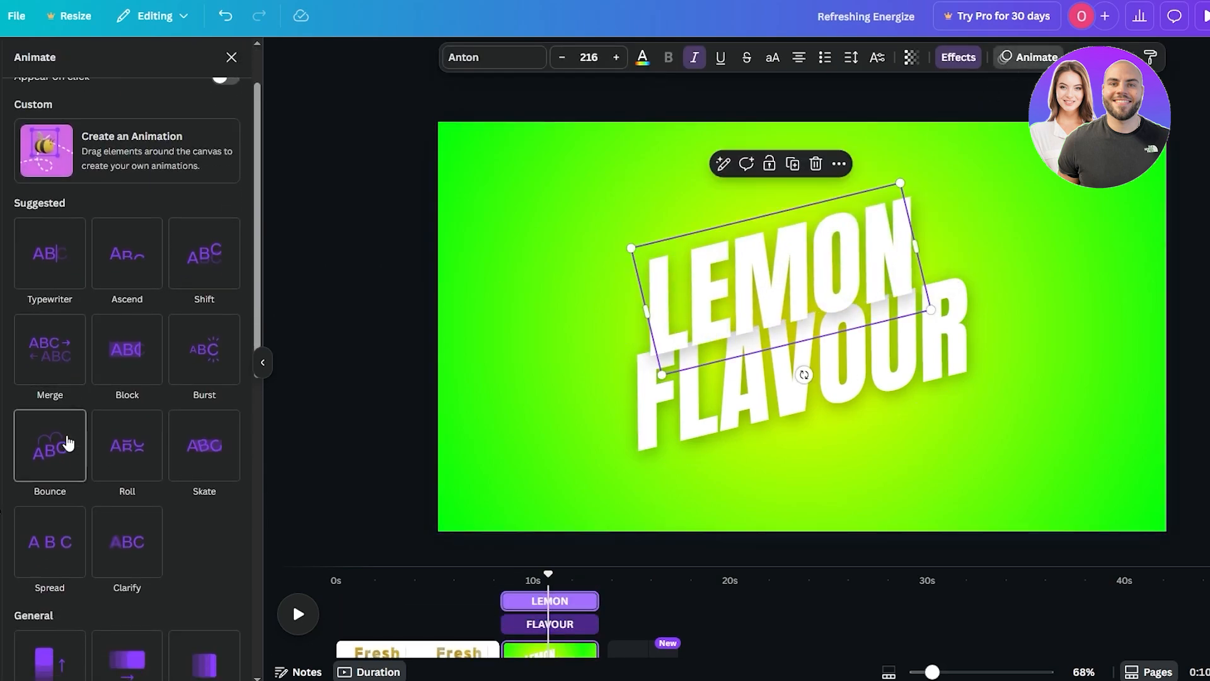
key("Tab")
scroll(48, 419, "down", 2)
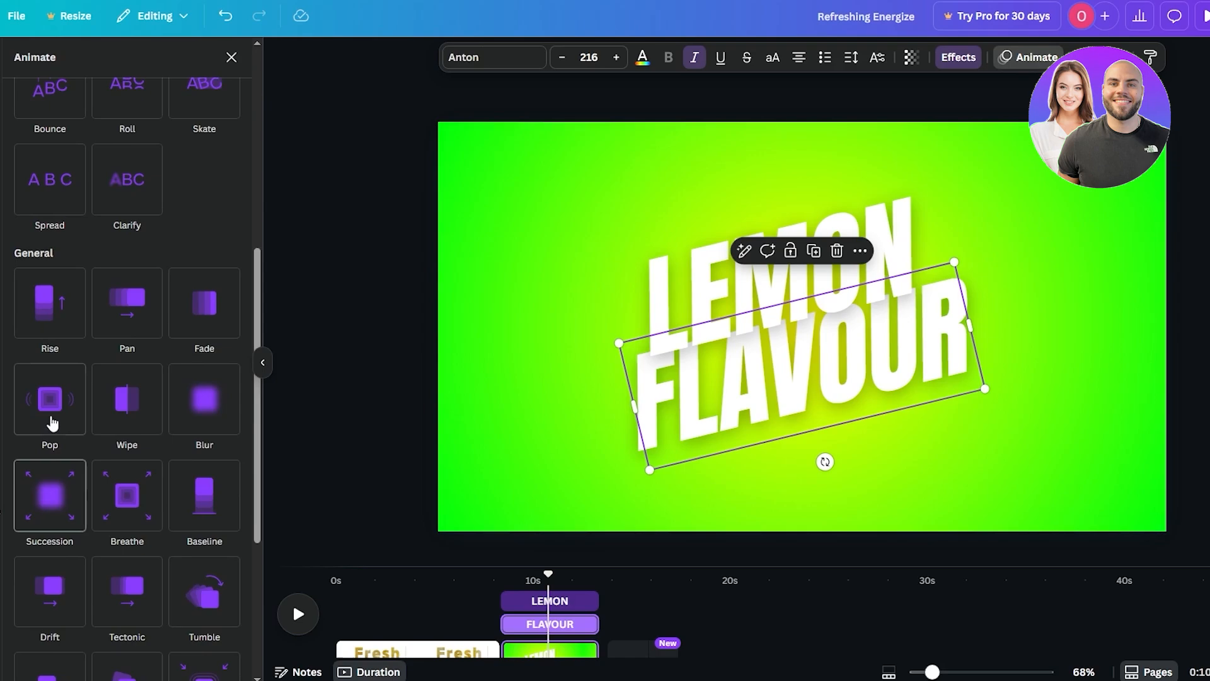
left_click(50, 421)
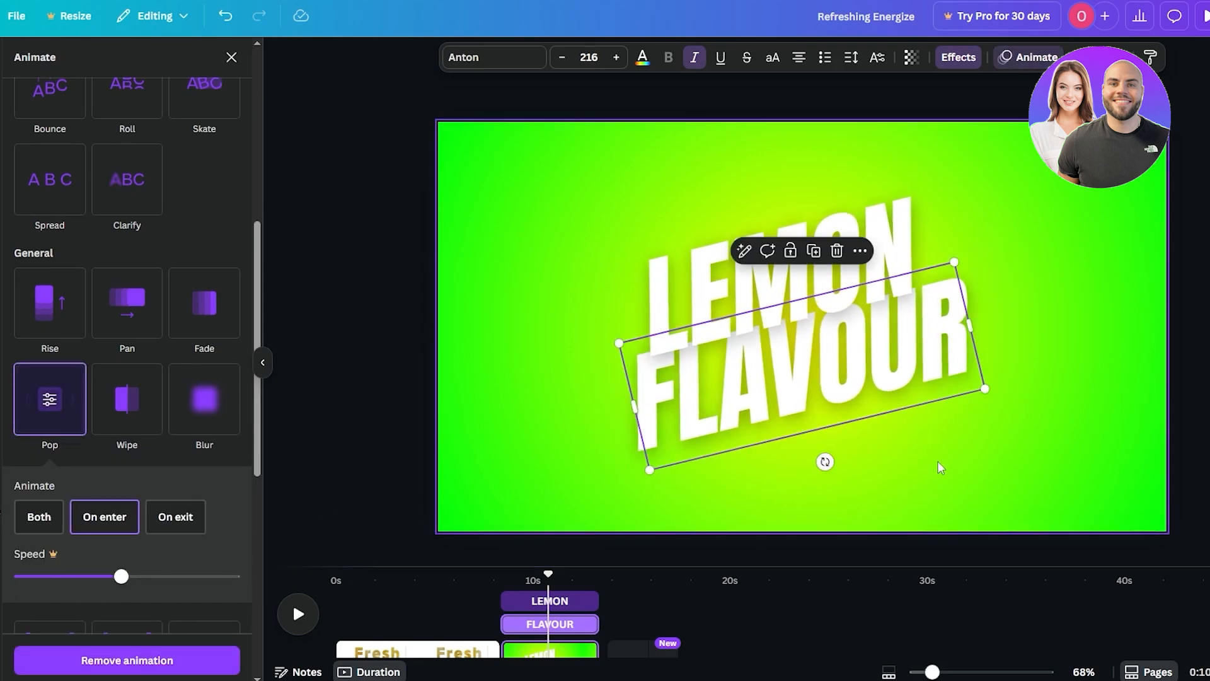
- Add a blank yellow-green gradient page and move it between the "Fresh Energy" and "LEMON FLAVOUR" pages
left_click(670, 611)
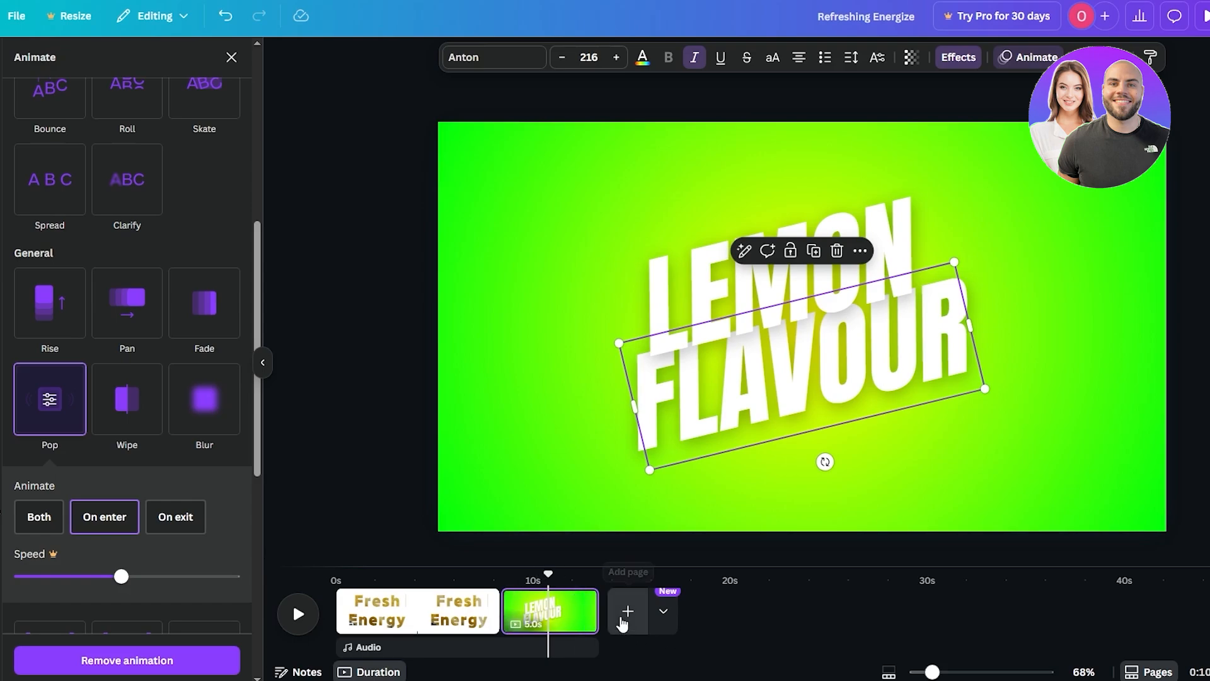
left_click(628, 611)
left_click_drag(640, 615, 504, 624)
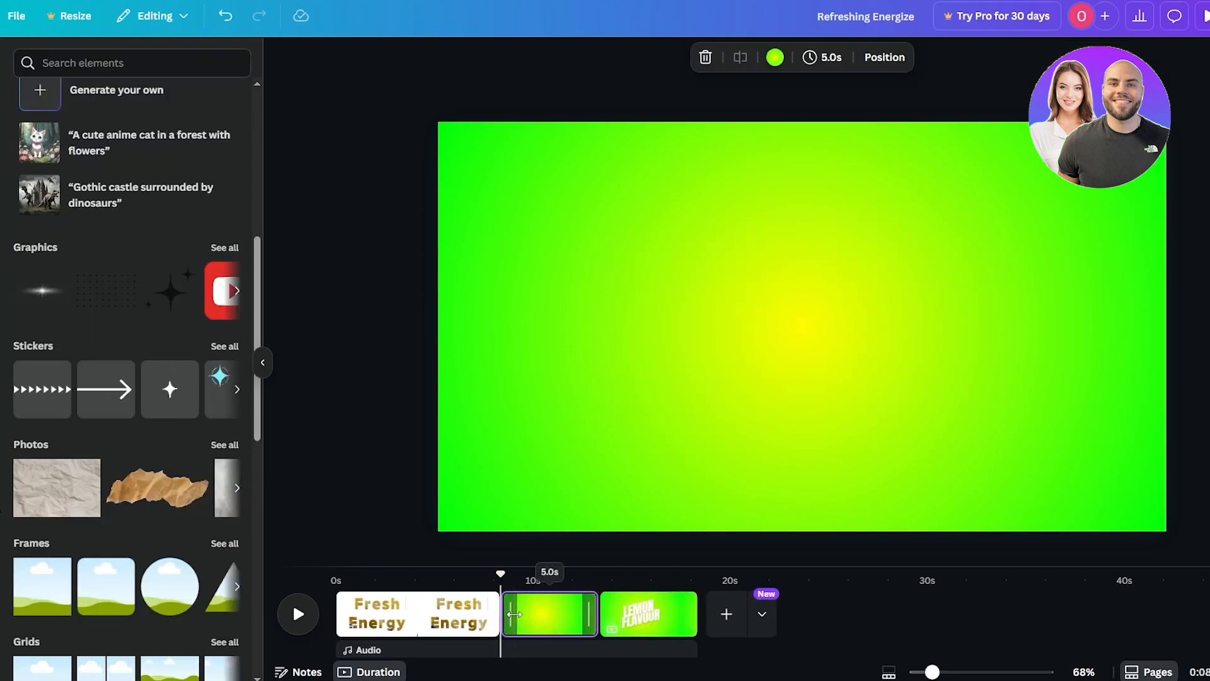
left_click(755, 411)
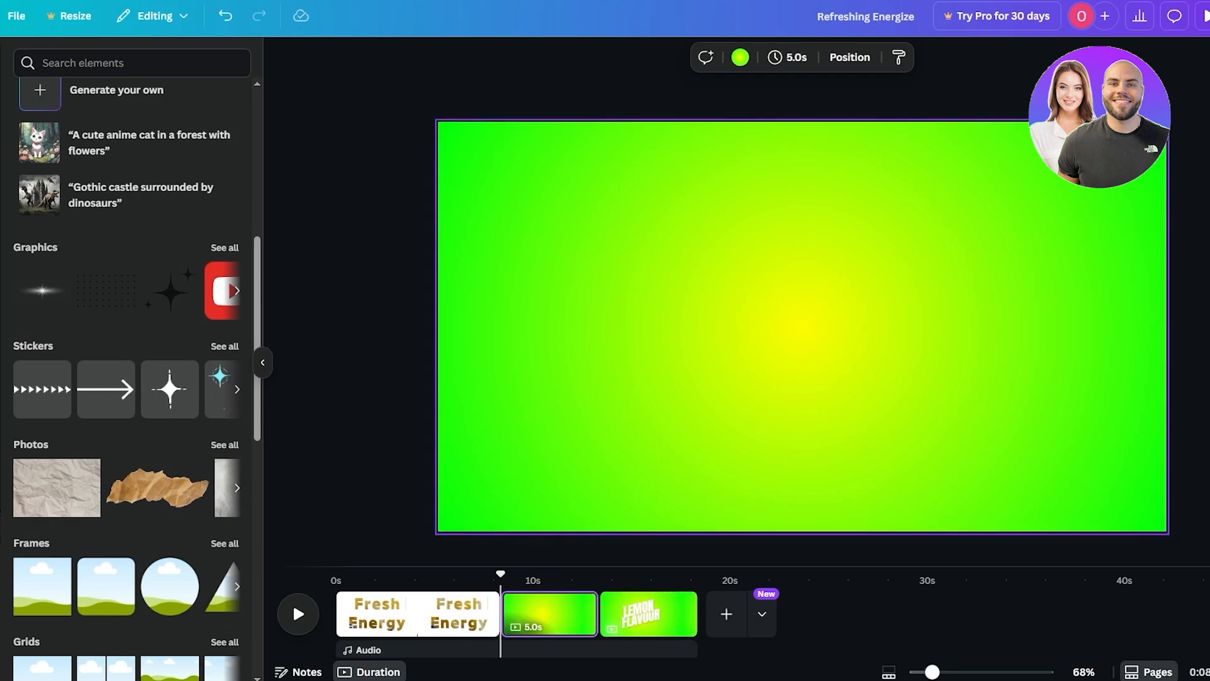
- Upload the orange "3D" energy drink can image and place it in the center of the blank gradient page
left_click(2, 274)
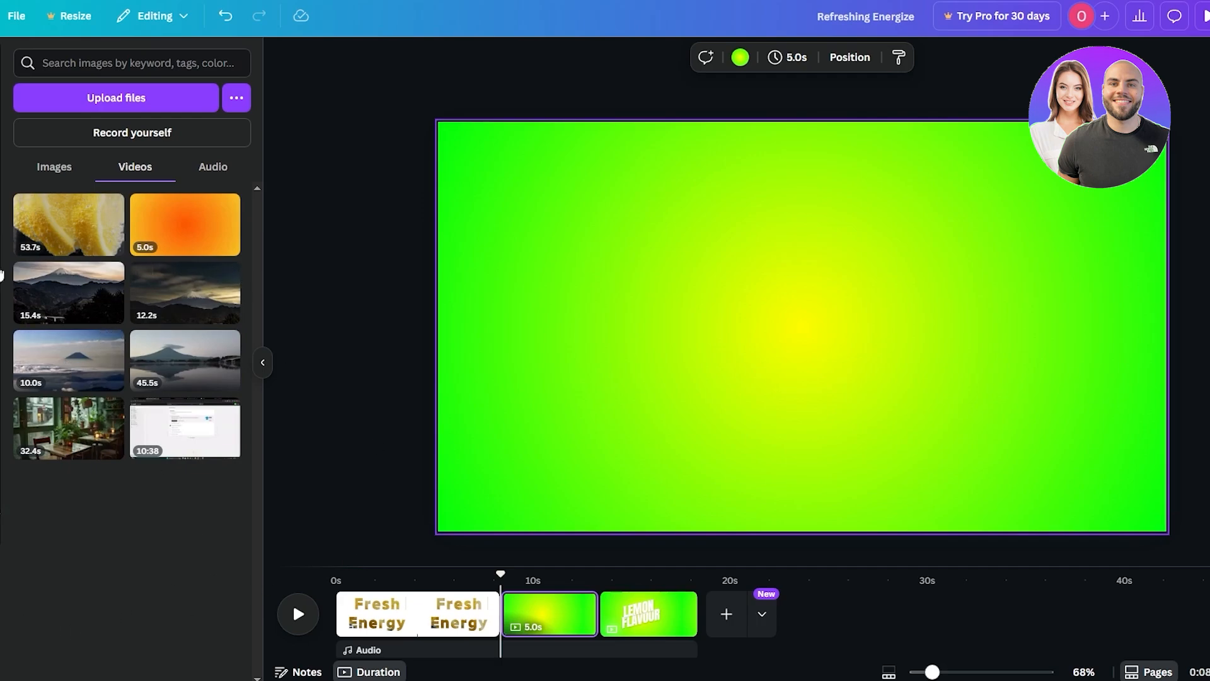
left_click(151, 97)
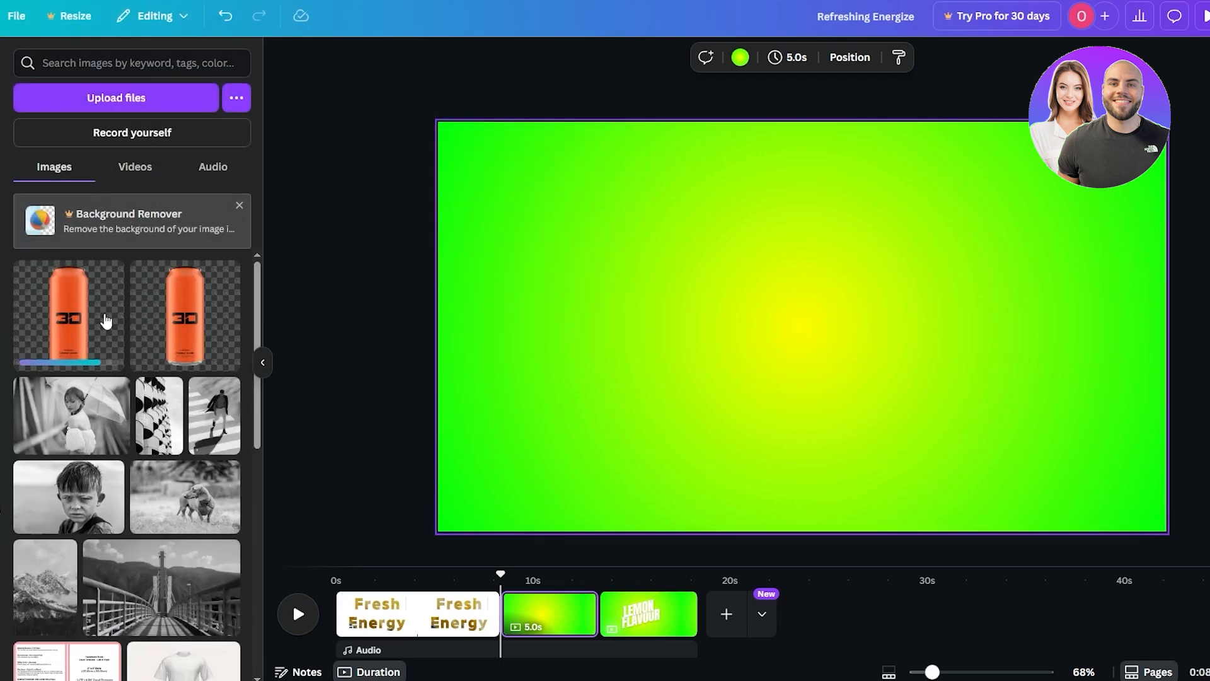
left_click_drag(106, 322, 772, 296)
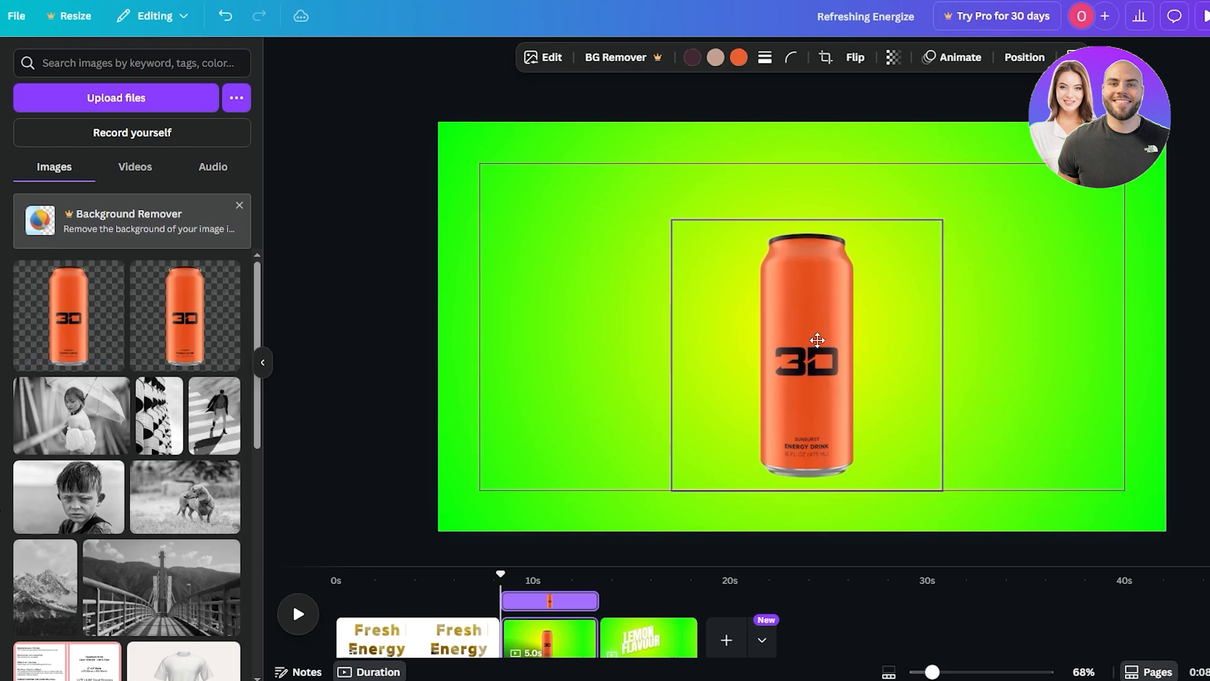
left_click_drag(817, 340, 808, 307)
left_click(939, 472)
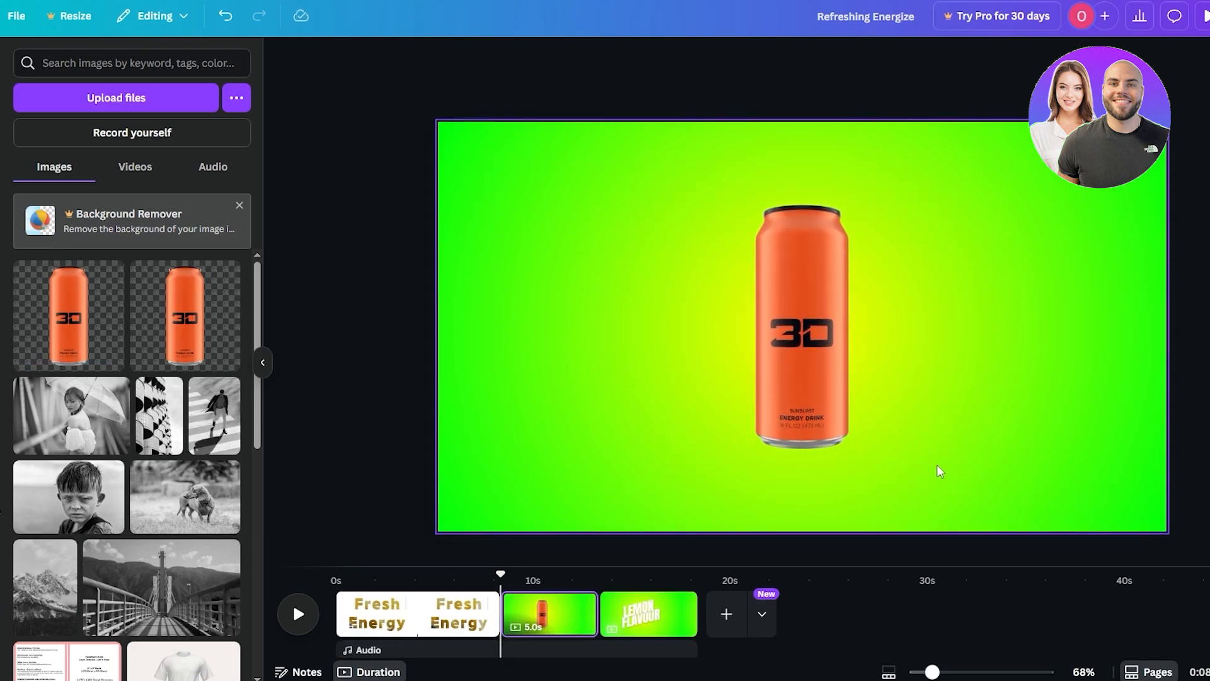
- Enlarge the can to nearly the page height and apply the Baseline animation to it with the Both option
left_click(859, 372)
left_click_drag(938, 461, 984, 509)
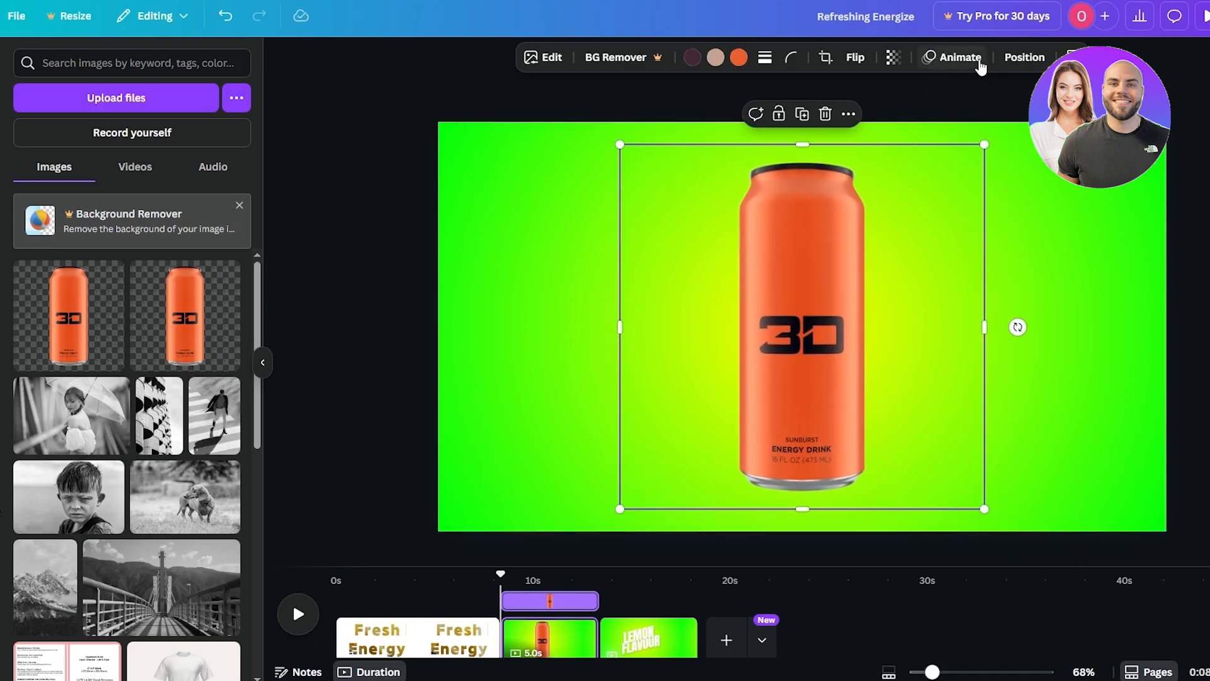
left_click(959, 57)
scroll(164, 429, "down", 3)
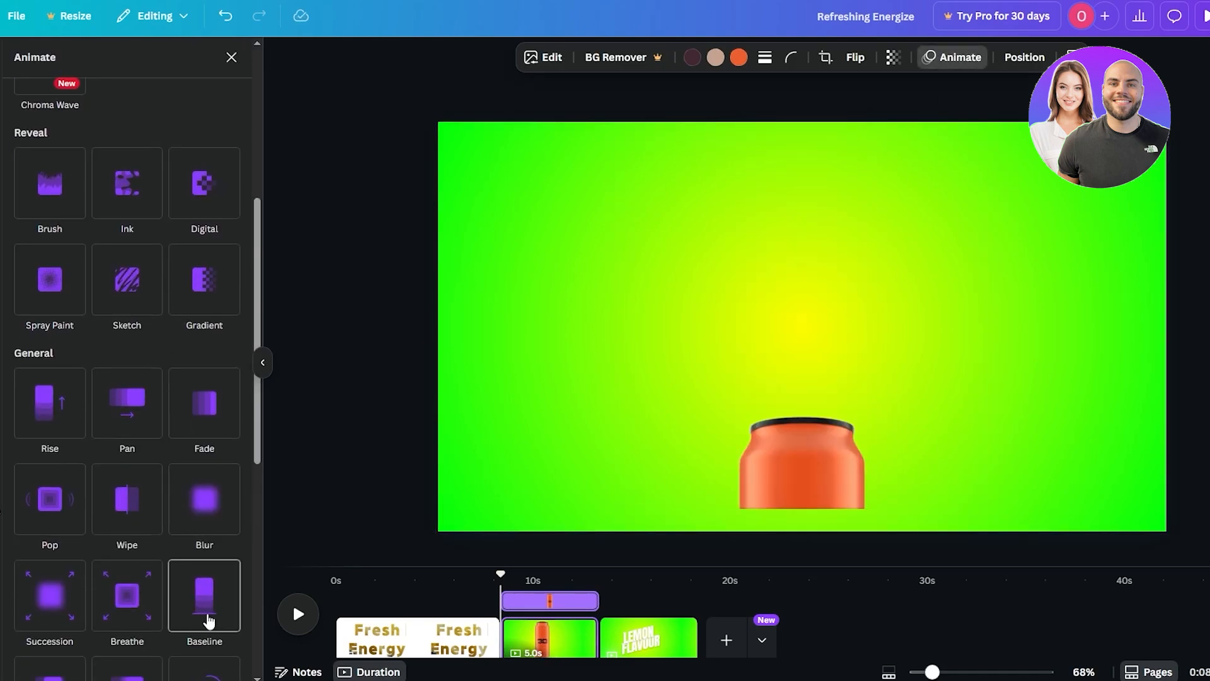
left_click(205, 618)
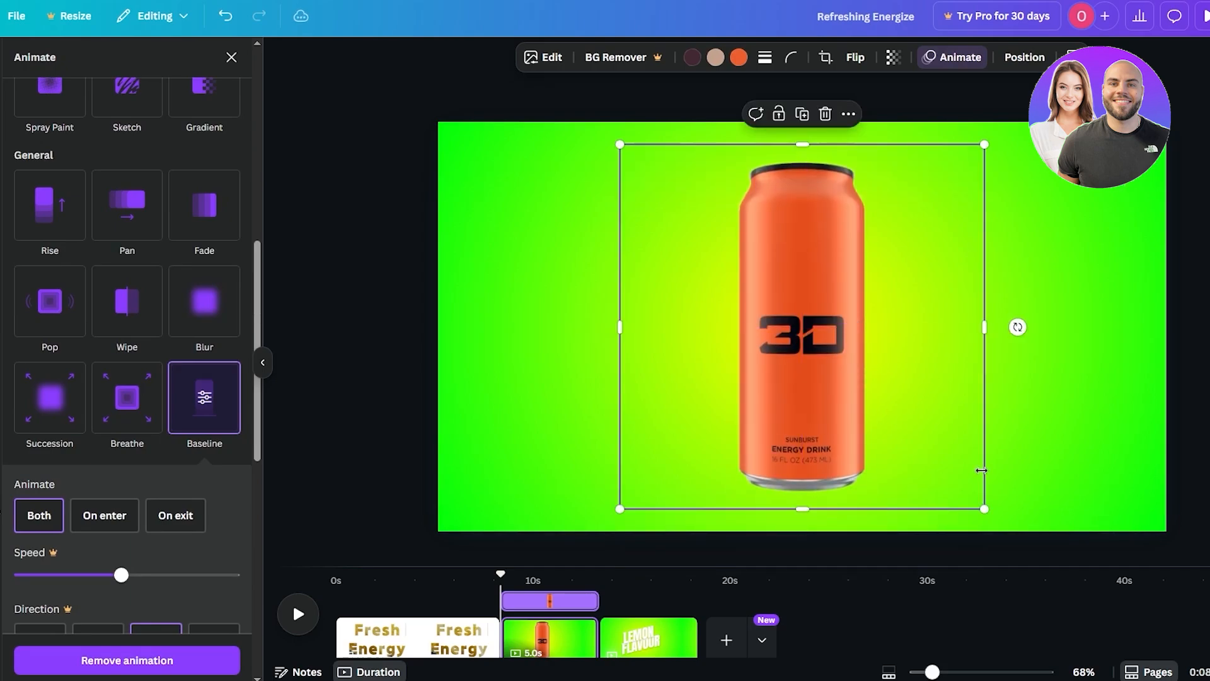
- Shrink and recenter the can slightly, and trim its timing so it appears about 1 second into the page
left_click_drag(983, 508, 936, 468)
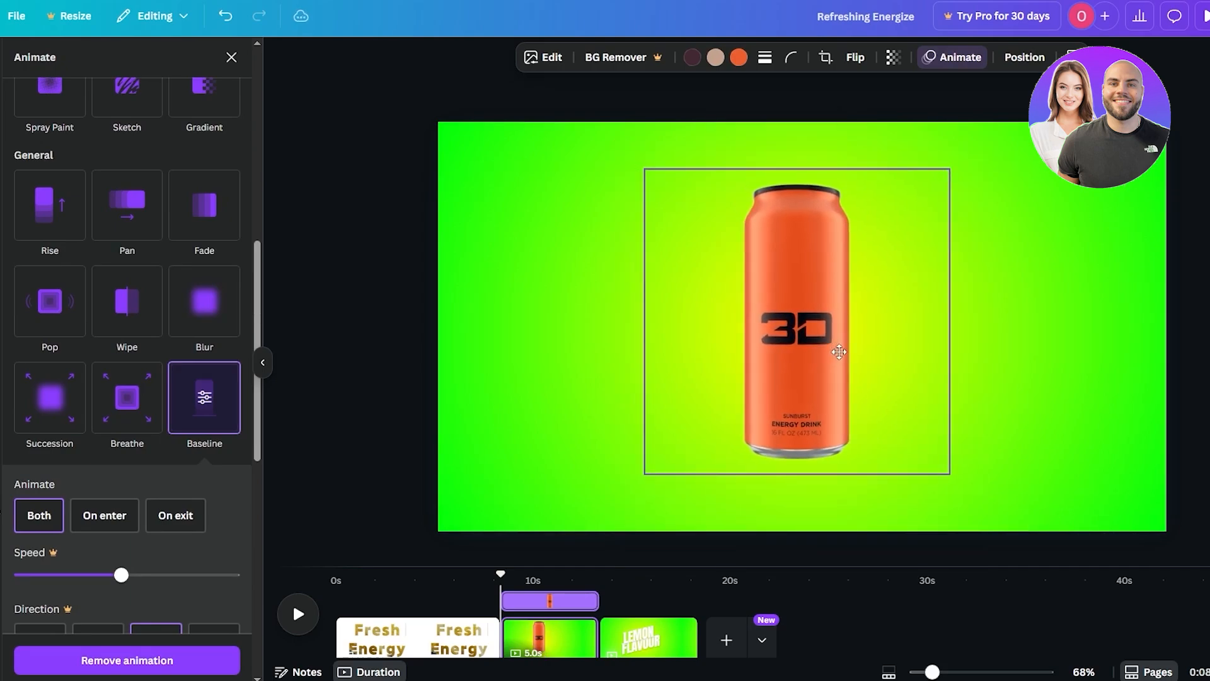
left_click(1033, 387)
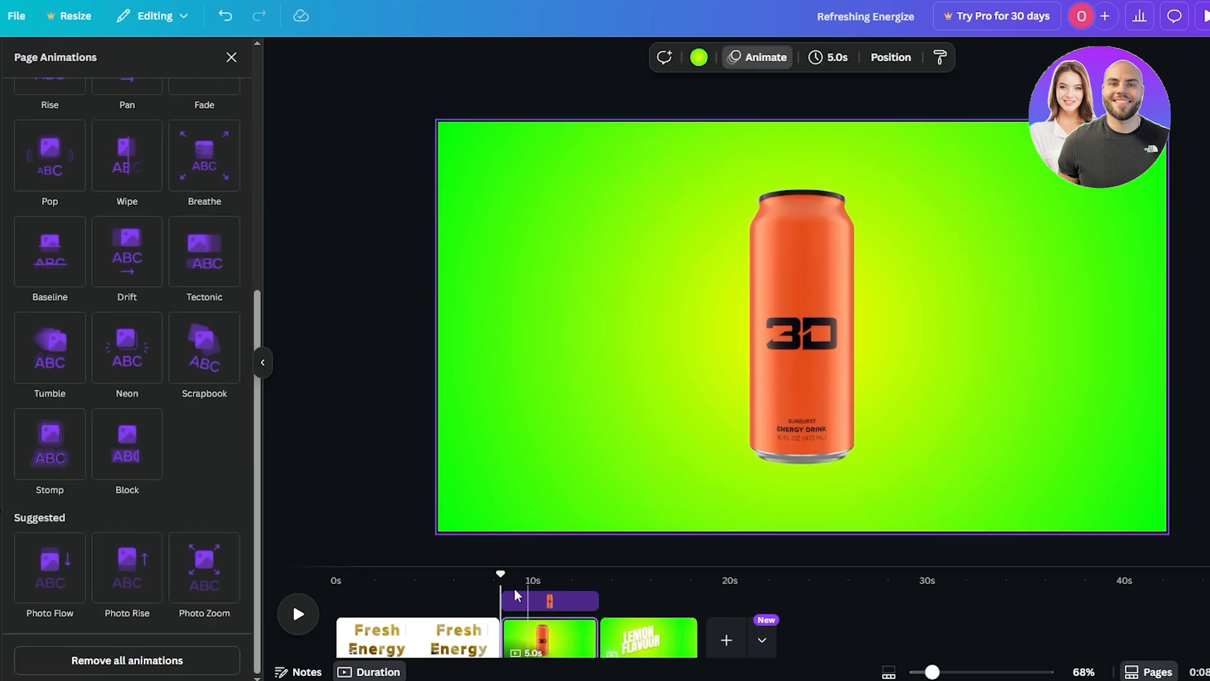
left_click_drag(498, 599, 527, 629)
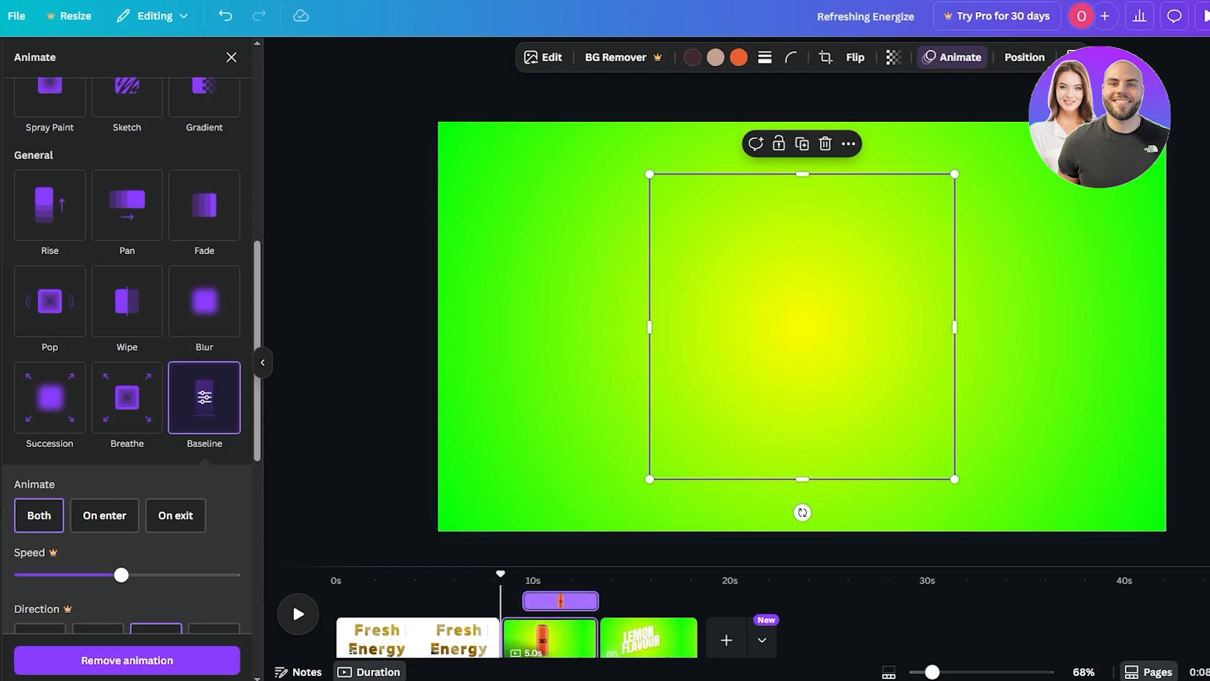
- Play back the can and "LEMON FLAVOUR" pages to check their animations, and return to the start of the video
left_click(295, 615)
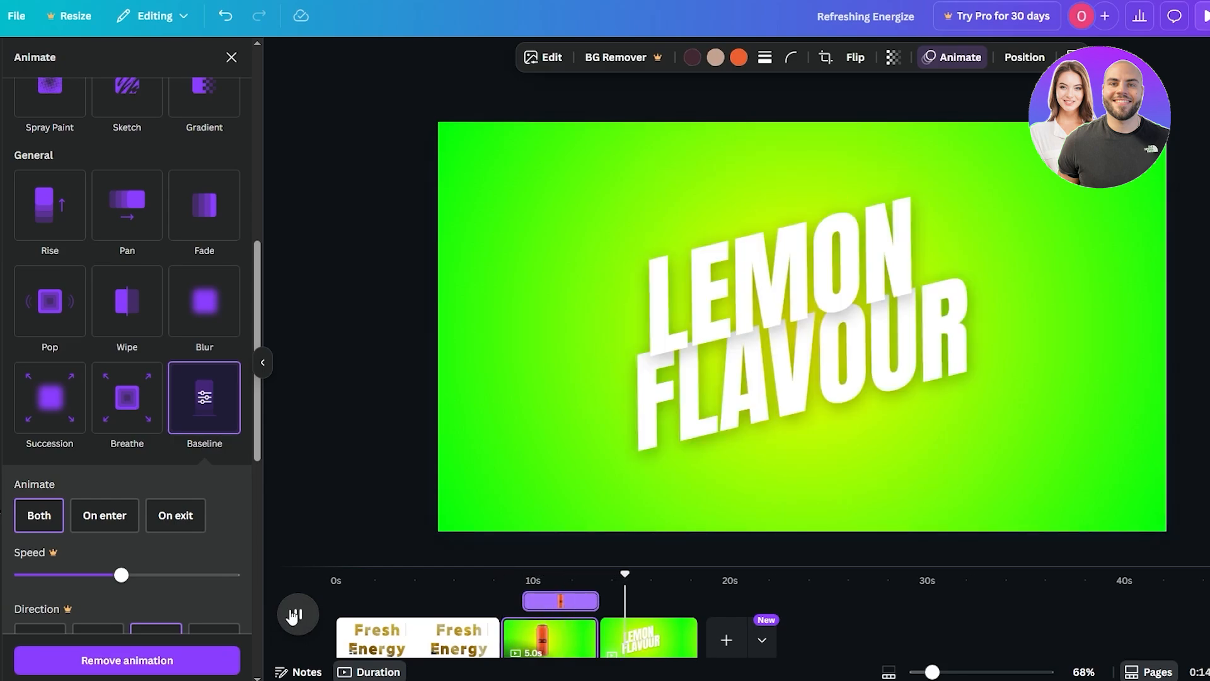
left_click(293, 613)
left_click(657, 614)
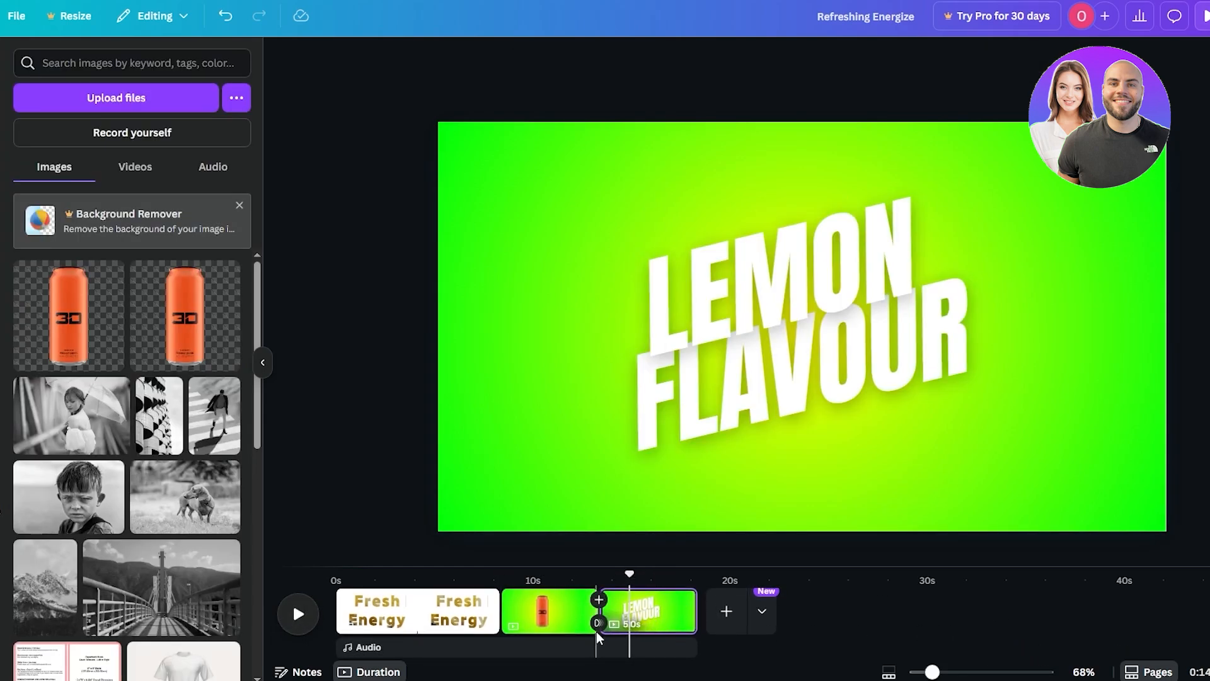
left_click(569, 626)
scroll(1105, 281, "up", 2)
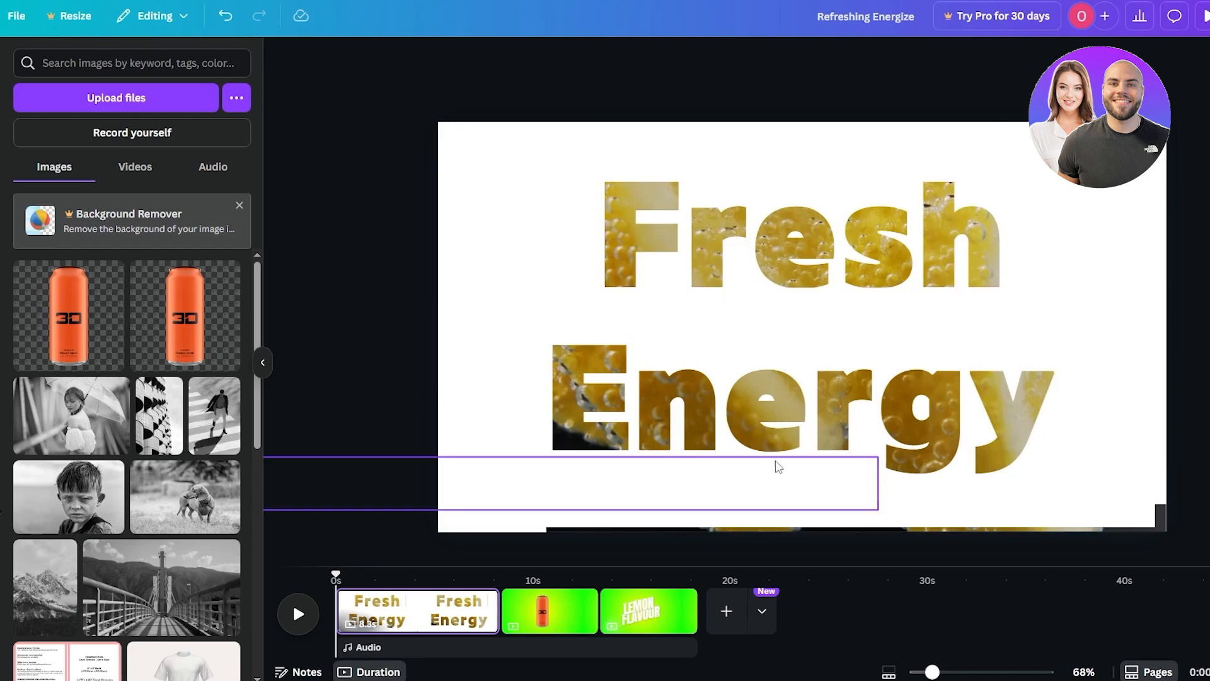
- Move the playhead to the can page, select the can, and open the design's download settings
scroll(775, 470, "down", 2)
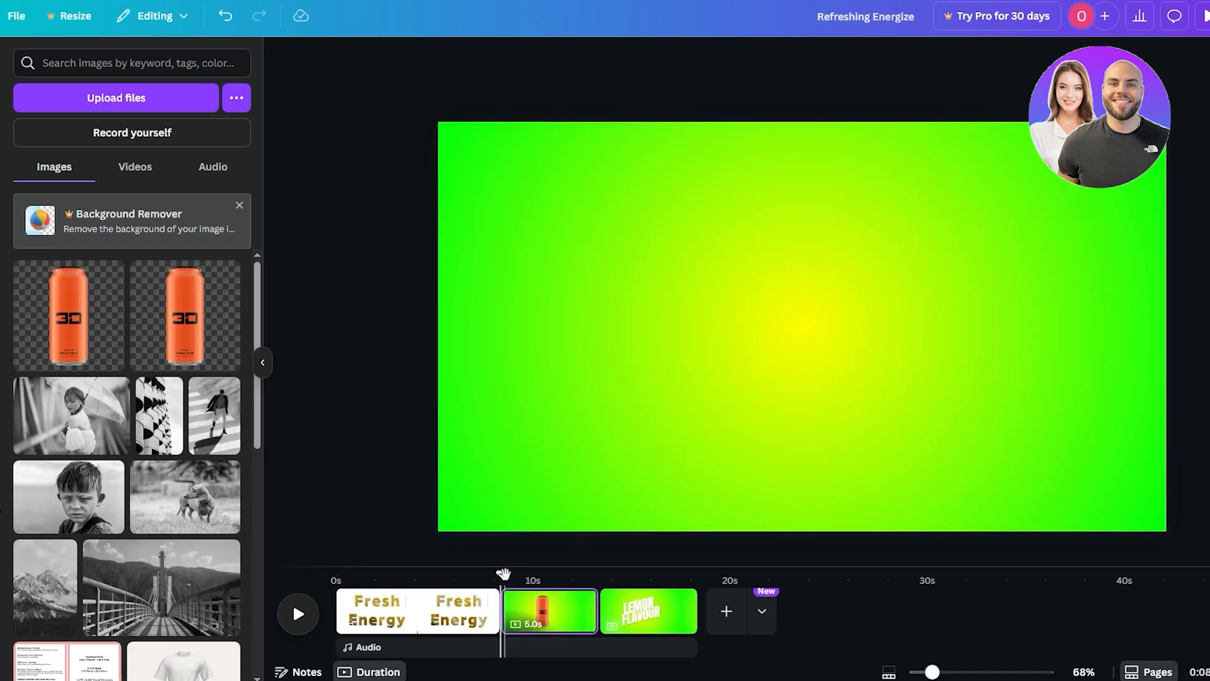
left_click(502, 575)
left_click_drag(502, 574, 535, 574)
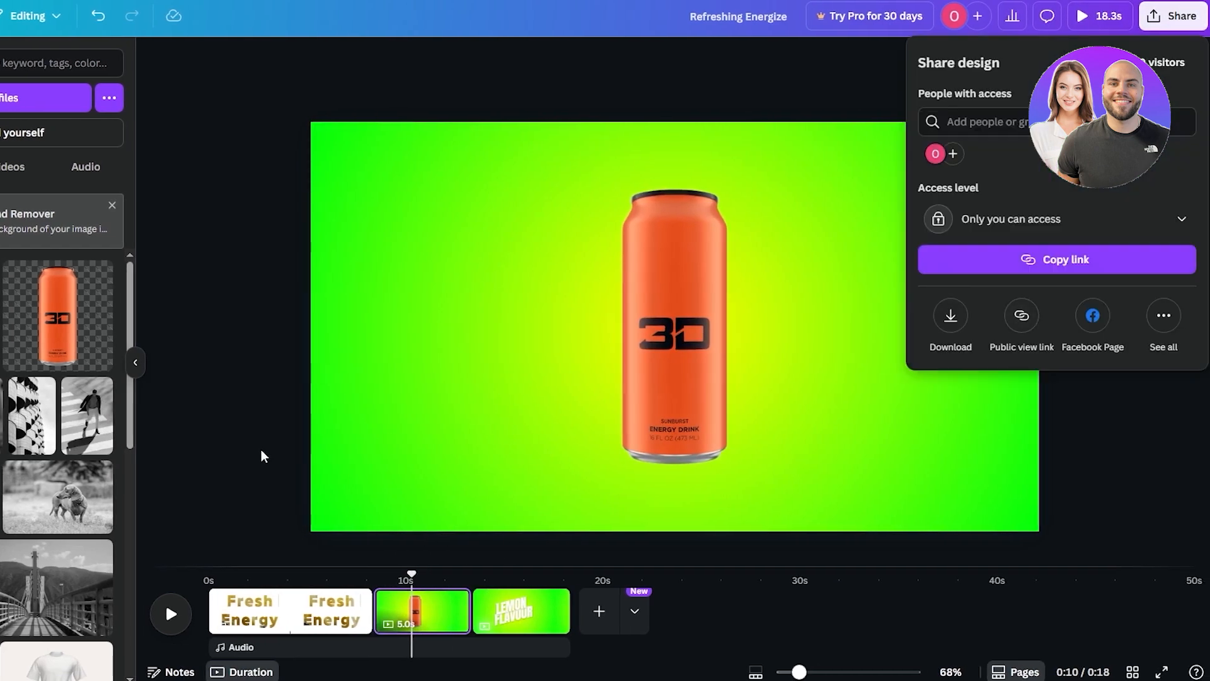
left_click(721, 329)
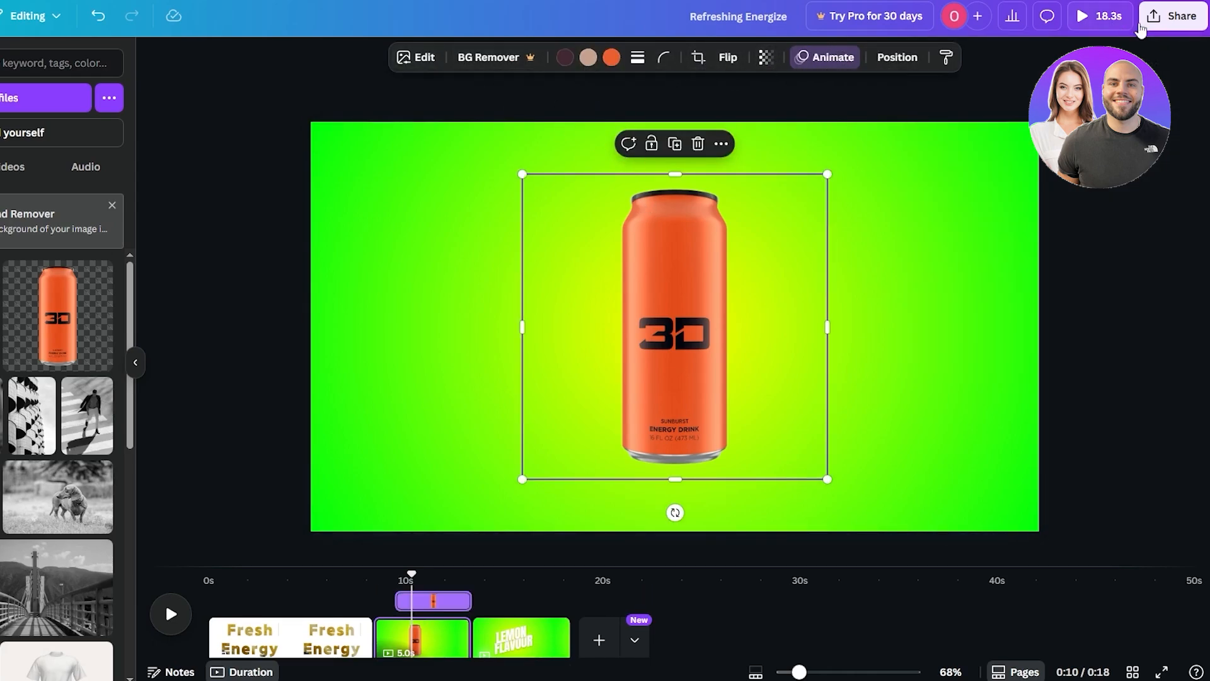
left_click(1173, 16)
left_click(949, 334)
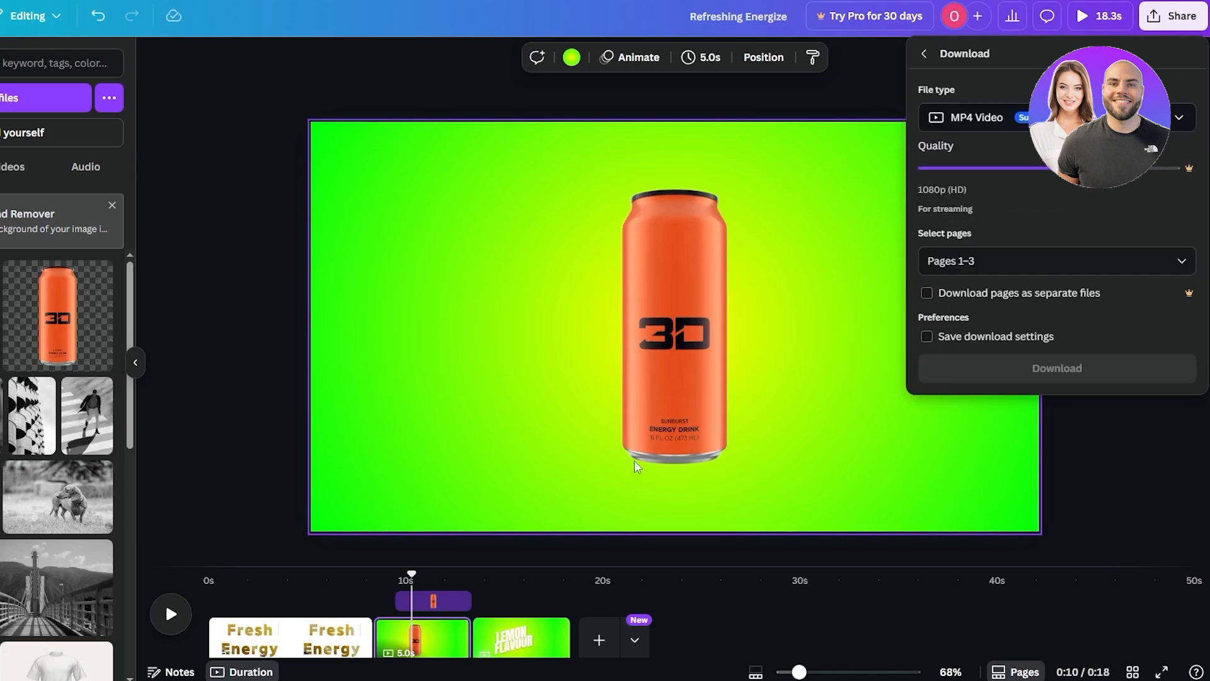
- Limit the MP4 video export to Page 2 only and download it
left_click(958, 261)
scroll(945, 312, "down", 1)
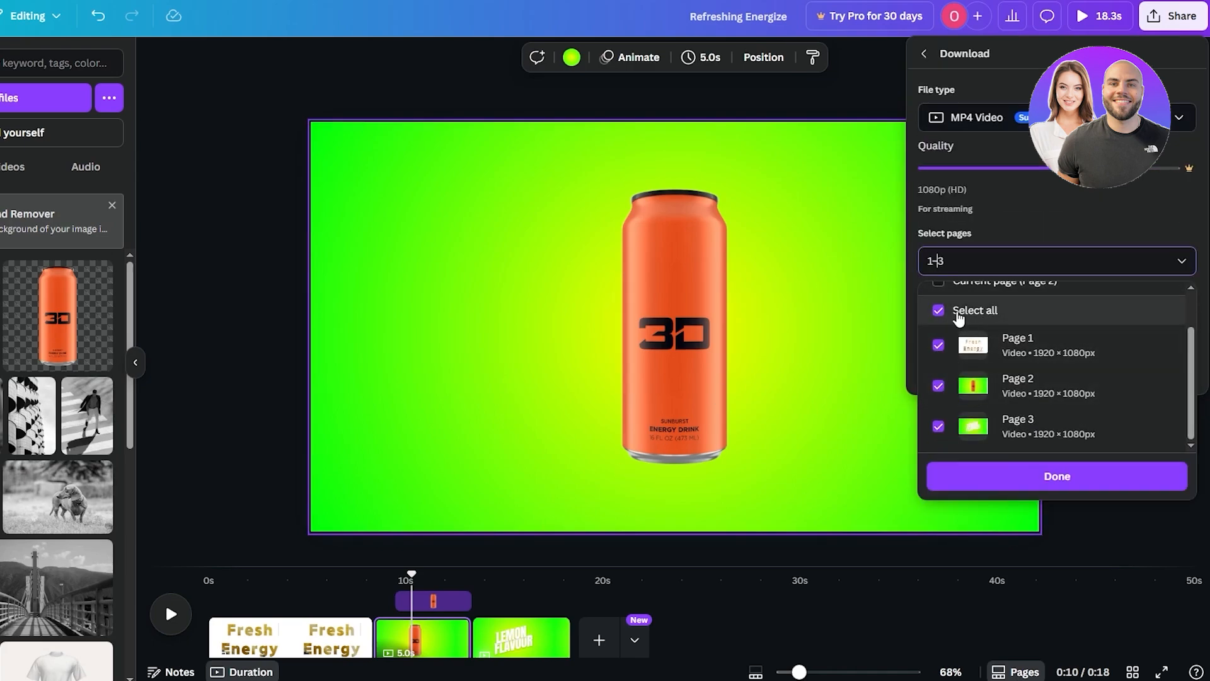
left_click(939, 310)
left_click(938, 386)
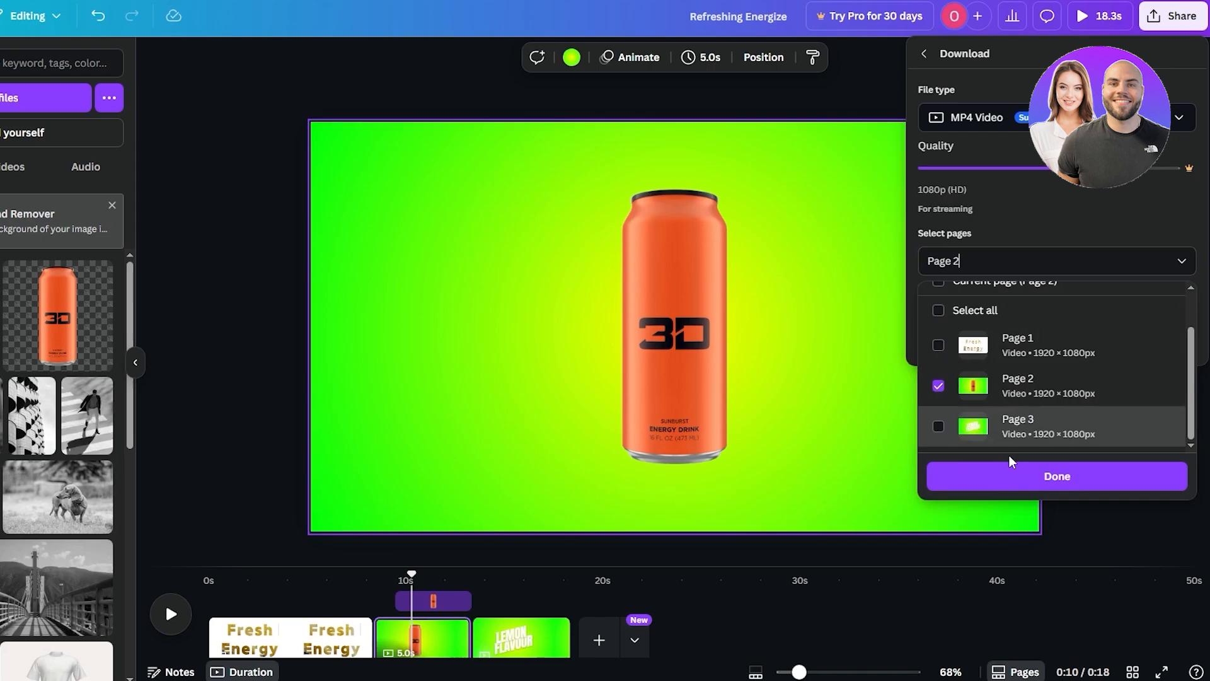
left_click(1091, 486)
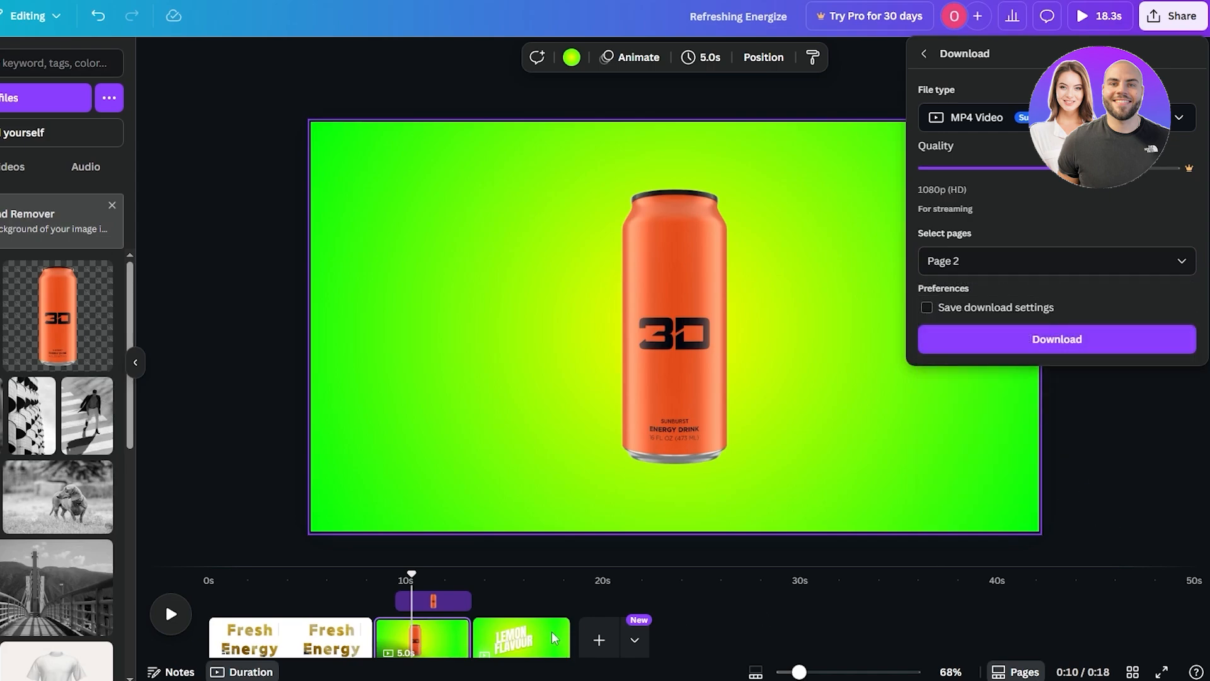
left_click(1059, 339)
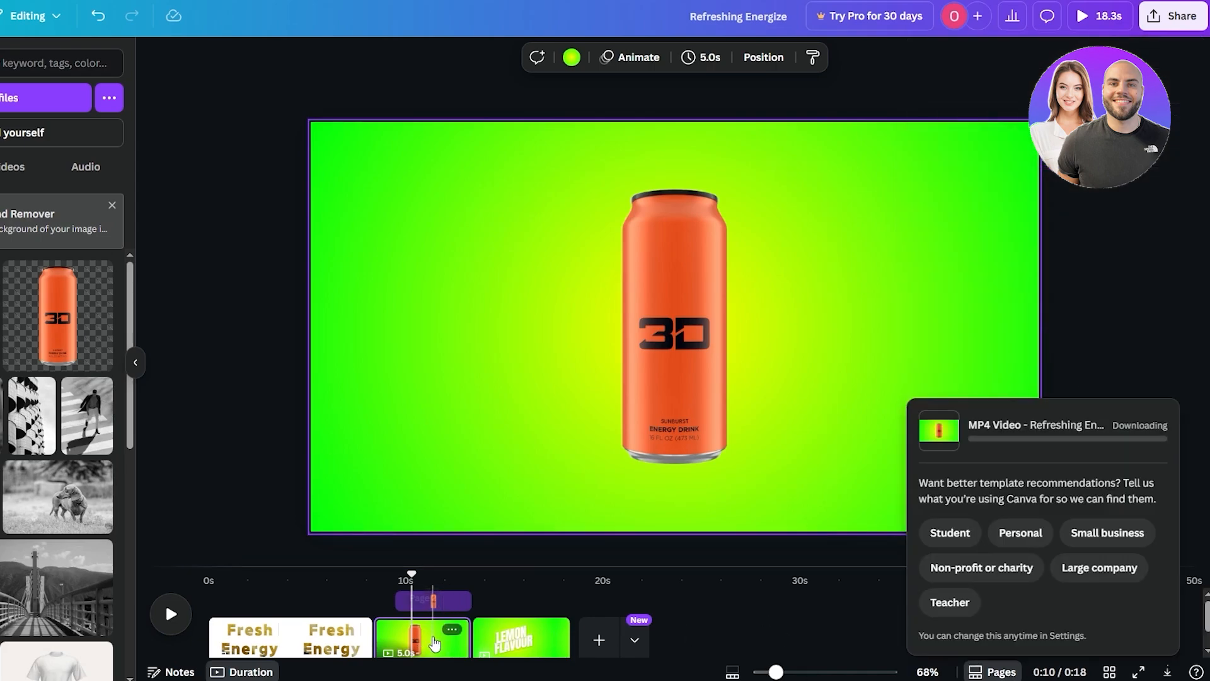
- Replace the can page with a new blank page after the "LEMON FLAVOUR" page and give it a white background
left_click_drag(438, 630, 516, 624)
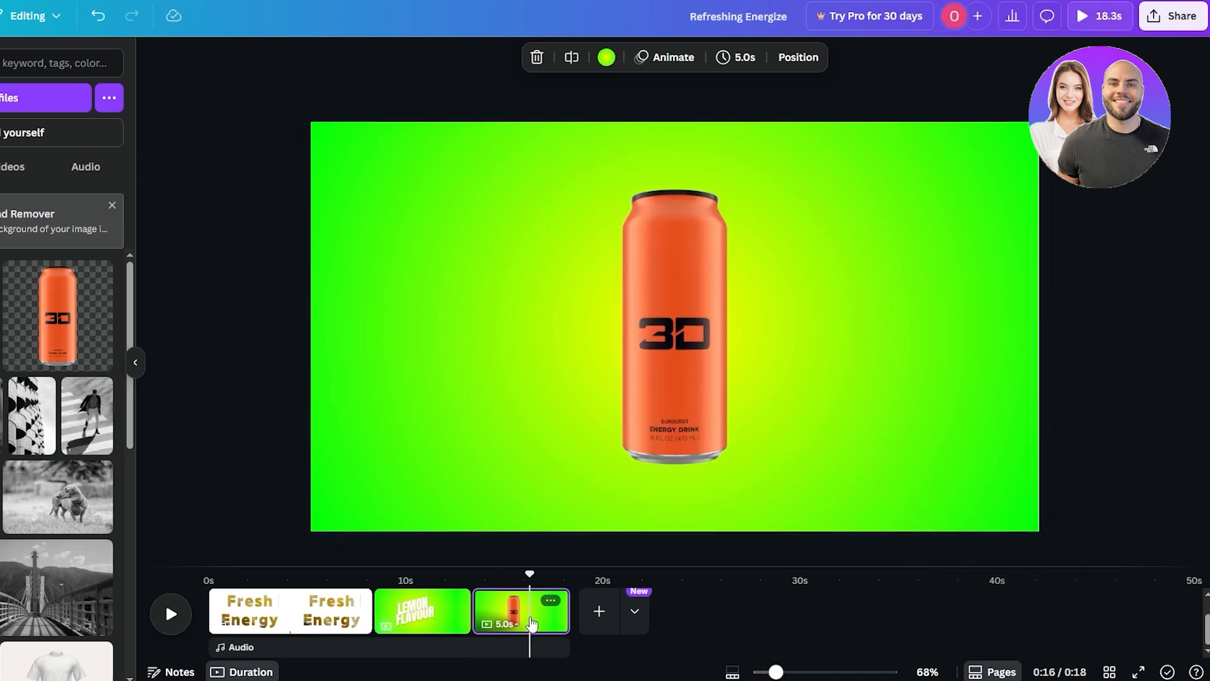
key("Delete")
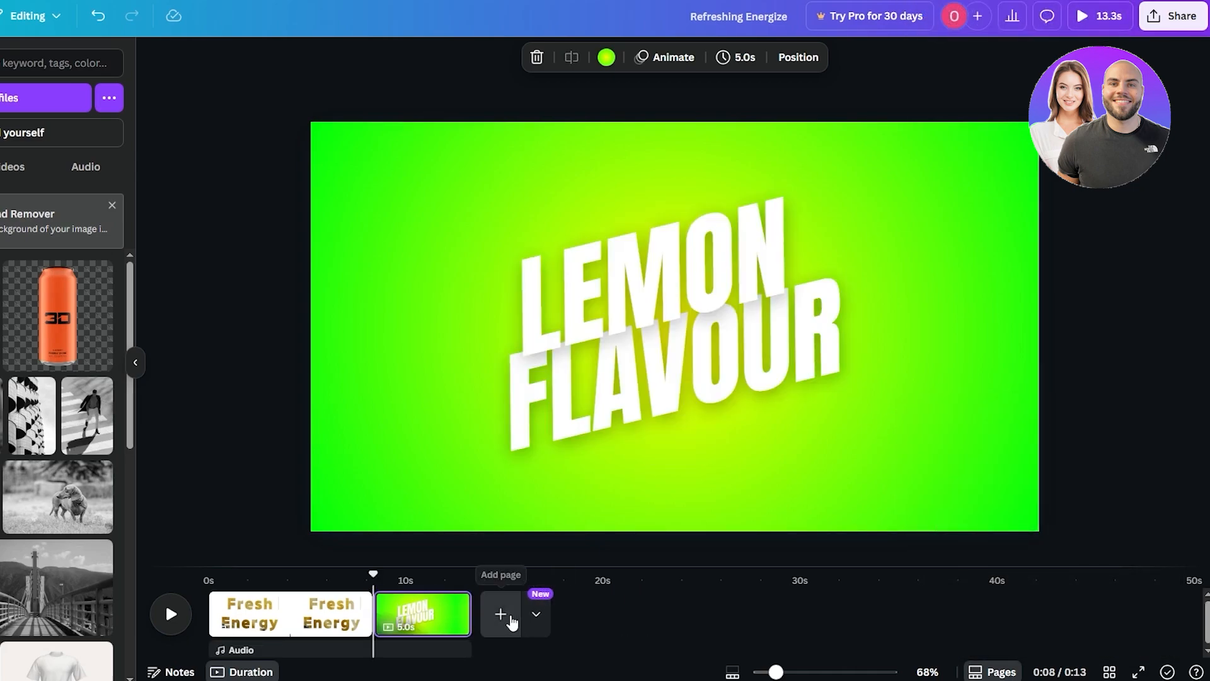
left_click(502, 615)
left_click(573, 292)
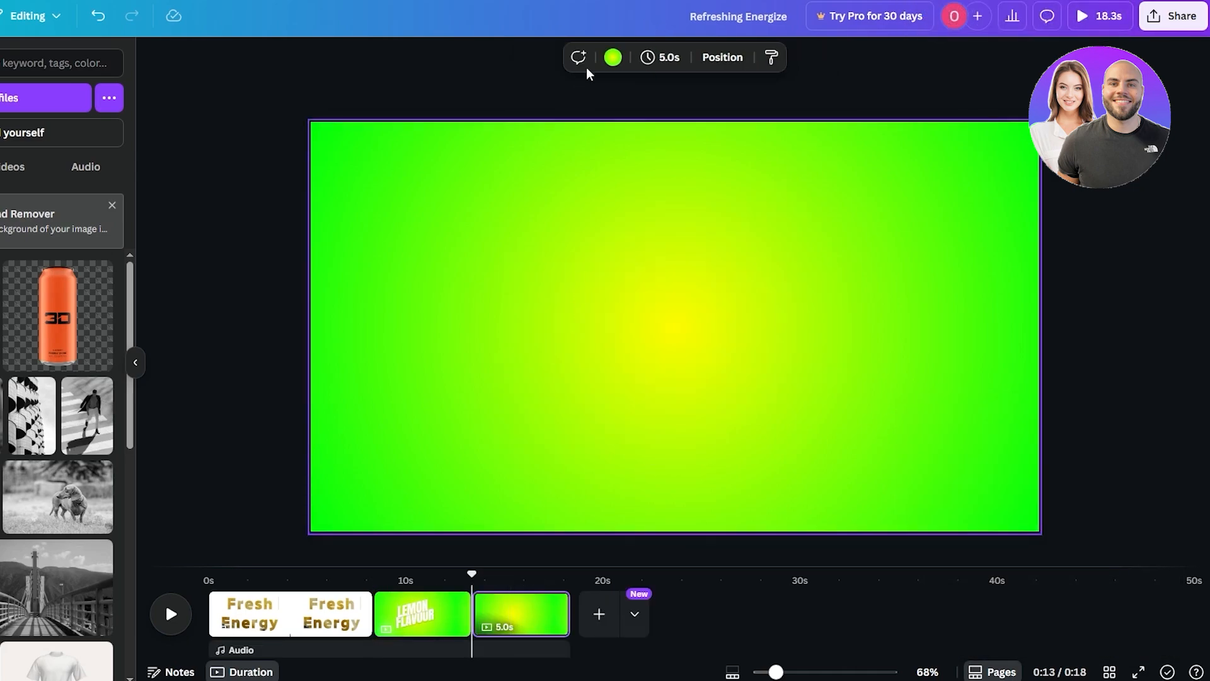
left_click(613, 57)
left_click(62, 165)
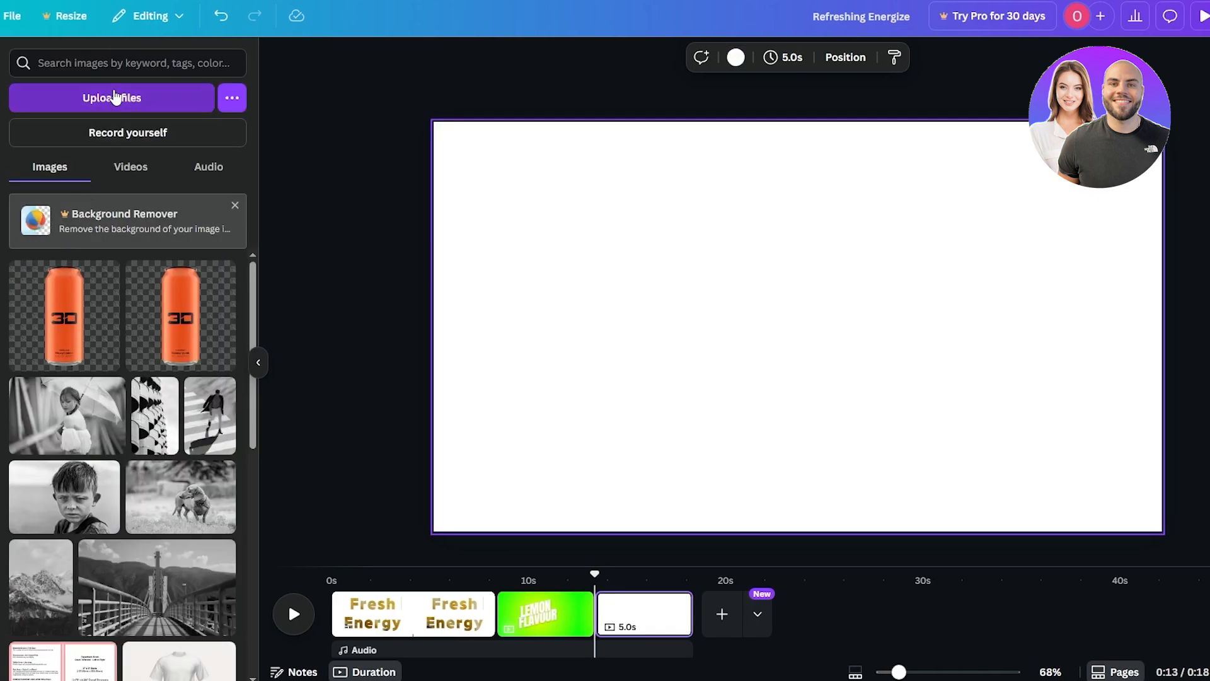
- Upload the exported can video, search for "Frame", and add a circular frame to the white page
left_click(130, 166)
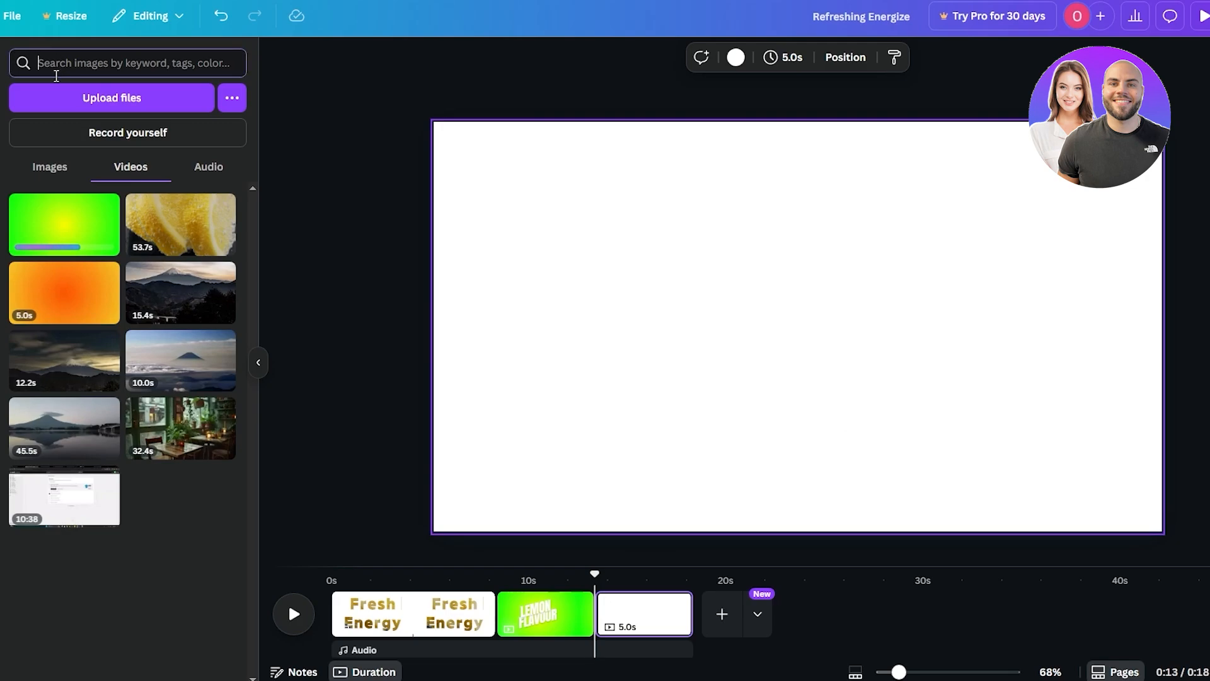
type("Frame")
key("Return")
left_click(165, 299)
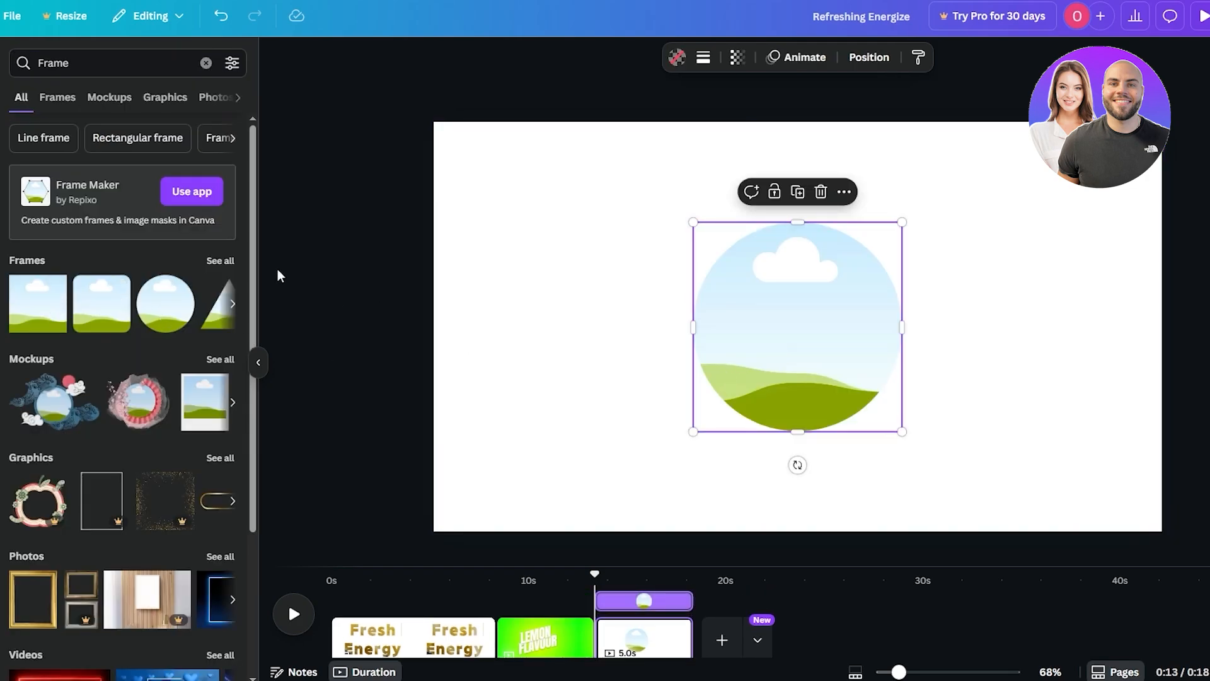
- Fill the circular frame with the uploaded can video and adjust its crop so the whole can sits centered in the circle
left_click(1, 243)
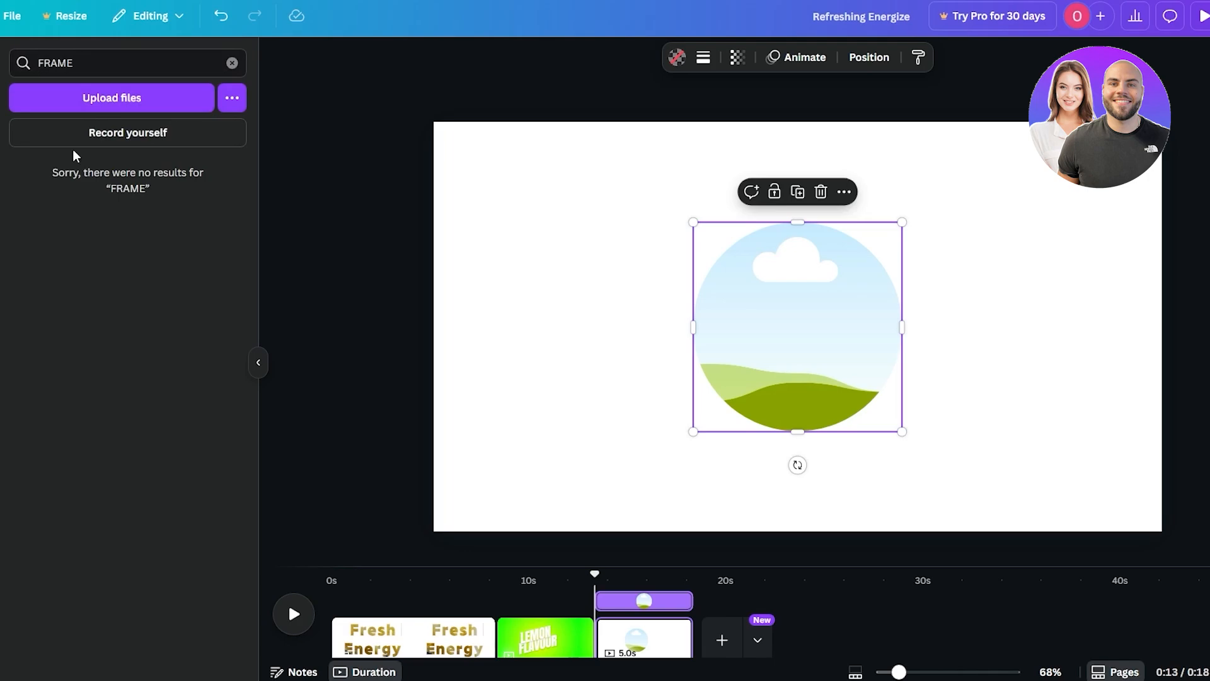
left_click_drag(64, 225, 716, 364)
double_click(753, 349)
left_click_drag(611, 433, 507, 491)
left_click_drag(780, 380, 819, 351)
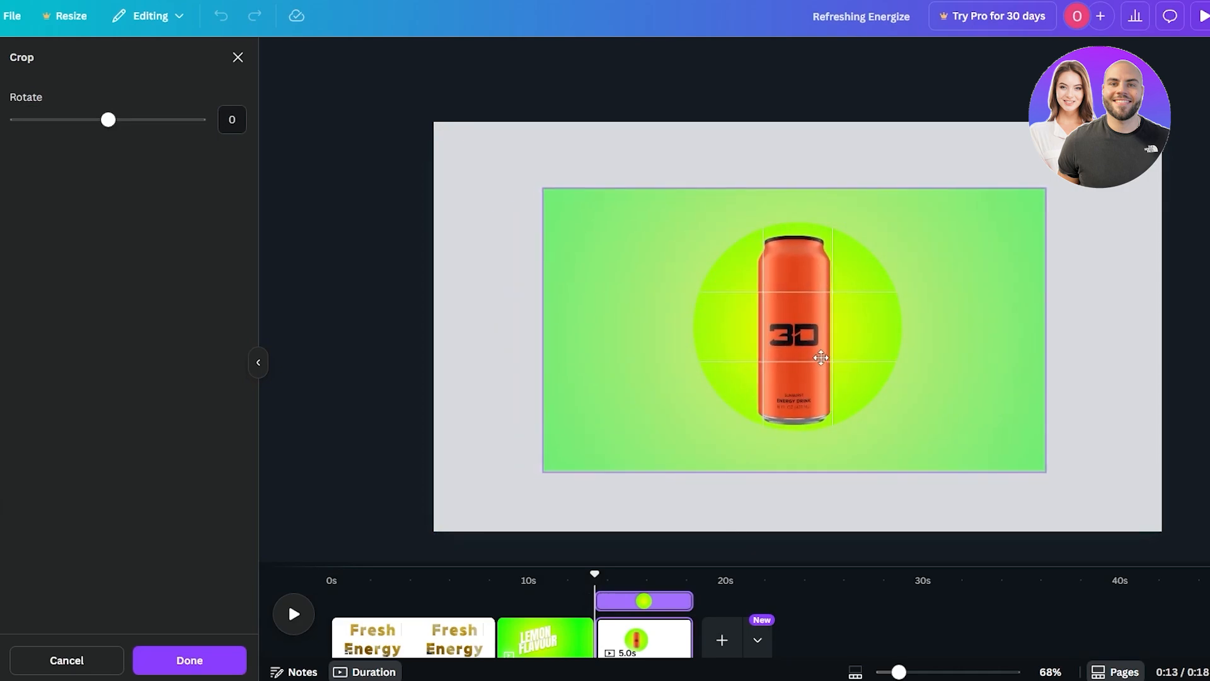
left_click(836, 498)
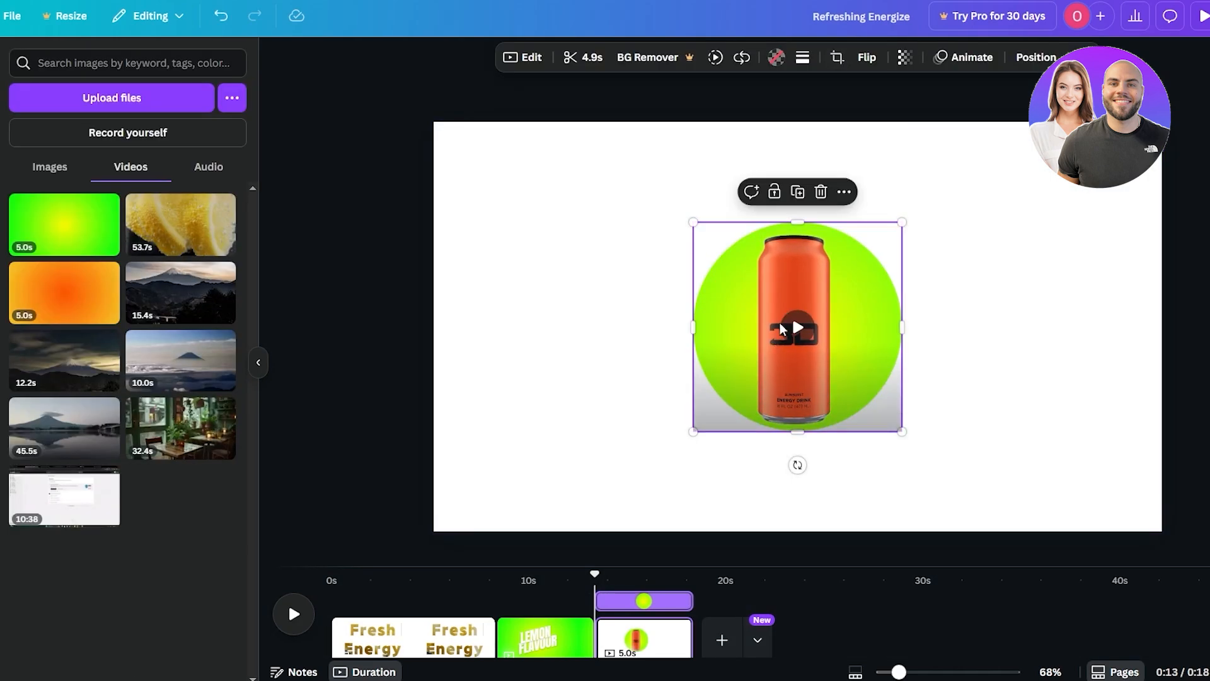
- Apply the Pop animation to the framed can video with the On enter option
left_click(991, 63)
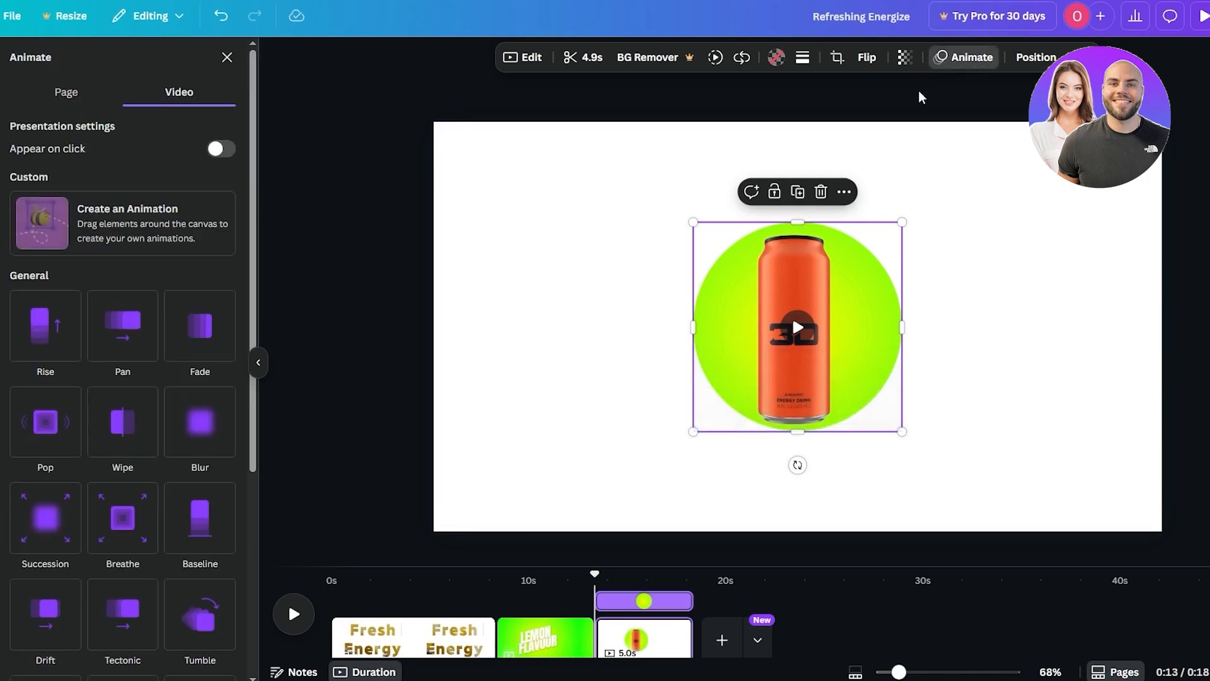
scroll(39, 352, "down", 5)
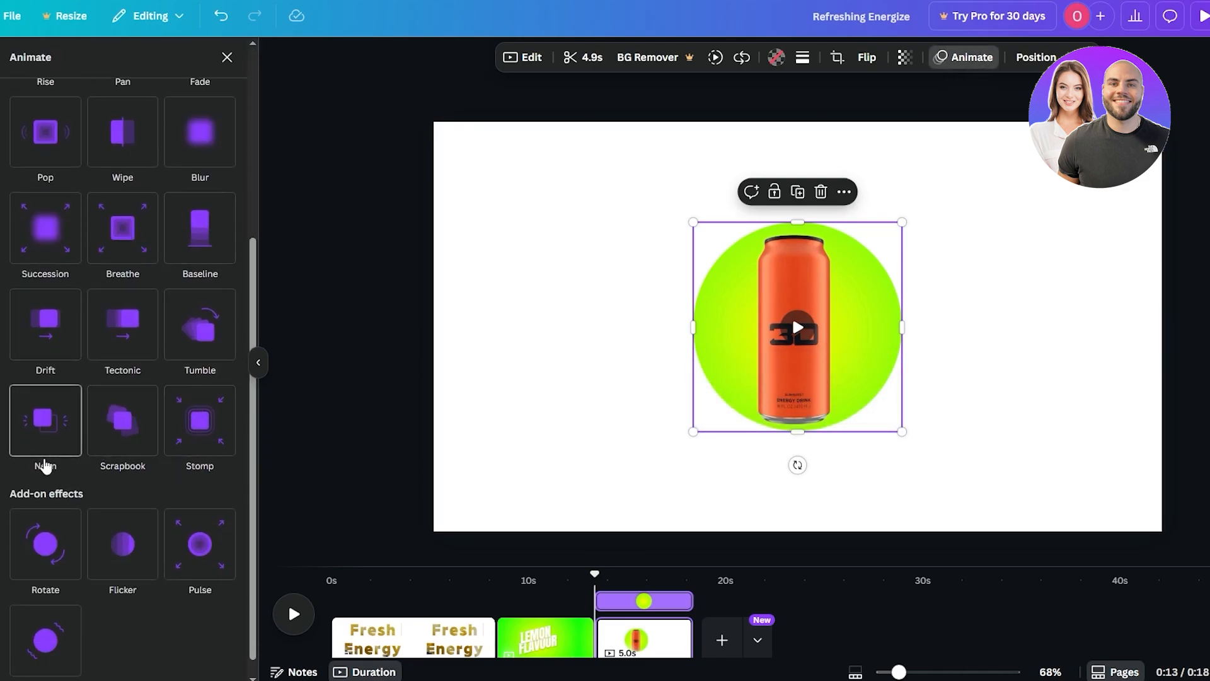
scroll(44, 378, "up", 3)
left_click(50, 309)
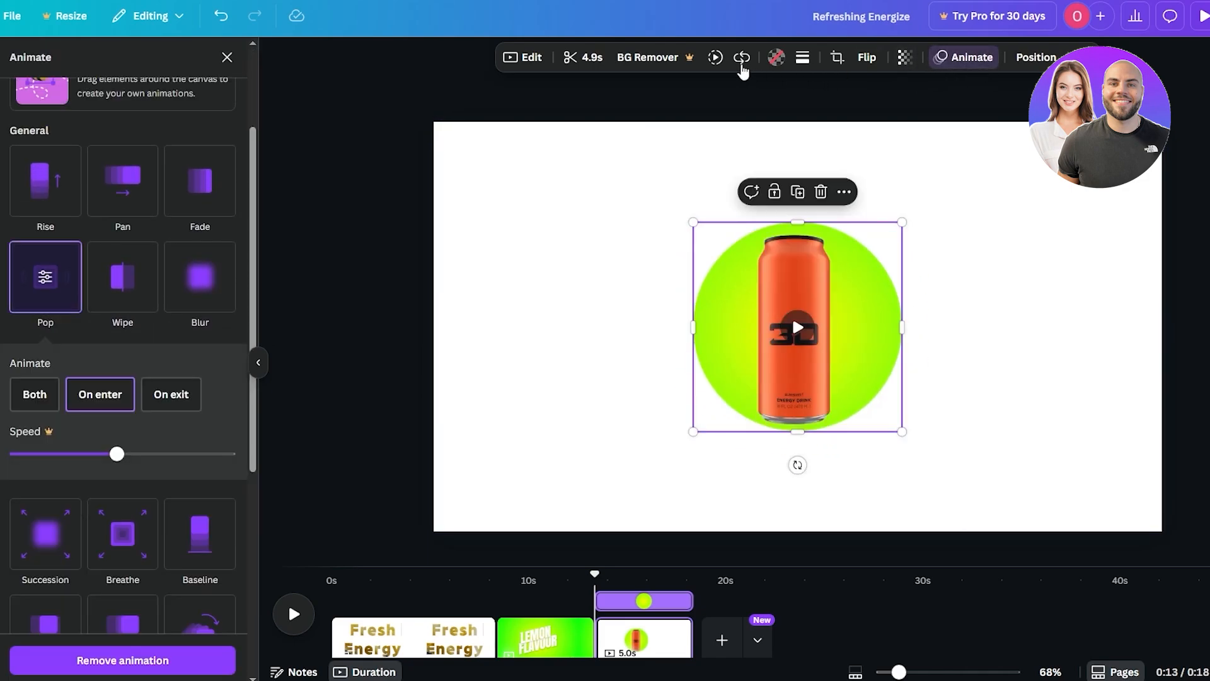
- Enlarge the circular can video to about two thirds of the page height, recenter it, and preview its animation
left_click(1036, 56)
left_click_drag(692, 435, 618, 505)
left_click_drag(837, 394, 873, 348)
left_click(656, 501)
left_click_drag(595, 574, 584, 578)
key("space")
left_click(637, 614)
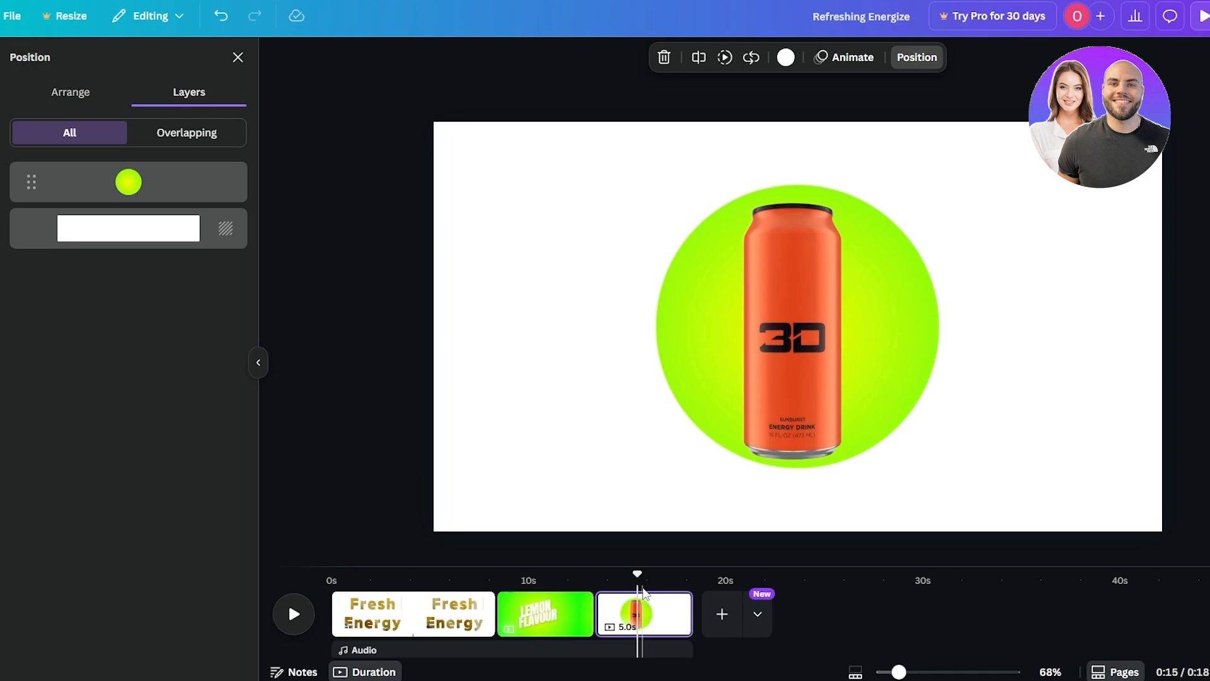
- Trim the circular can video to 4.4 seconds and shorten its page to the same end point, checking by playback
left_click(784, 384)
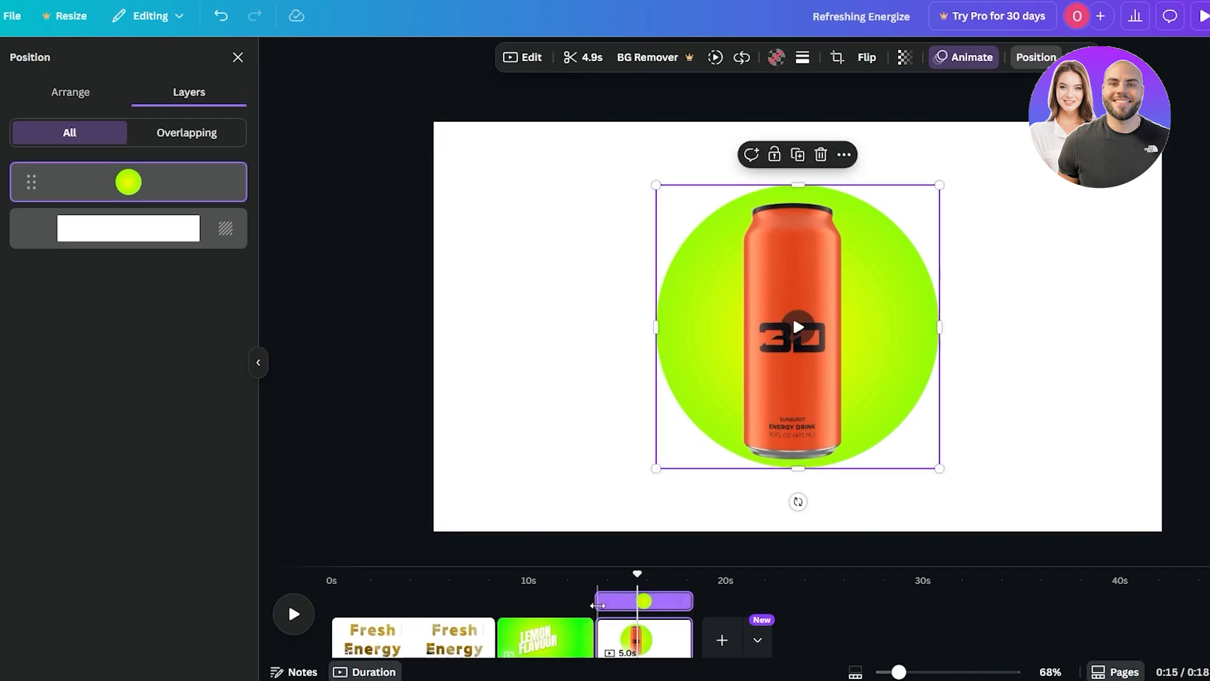
left_click_drag(598, 605, 632, 599)
key("space")
left_click(596, 571)
left_click(652, 602)
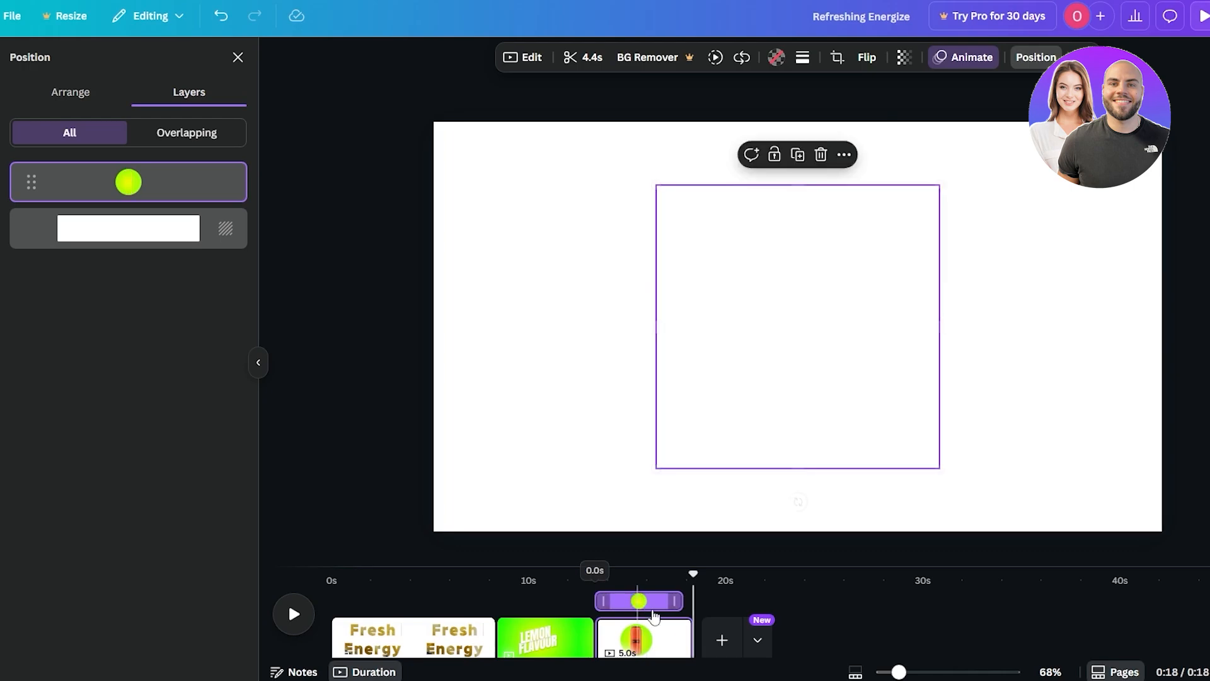
left_click_drag(686, 640, 682, 641)
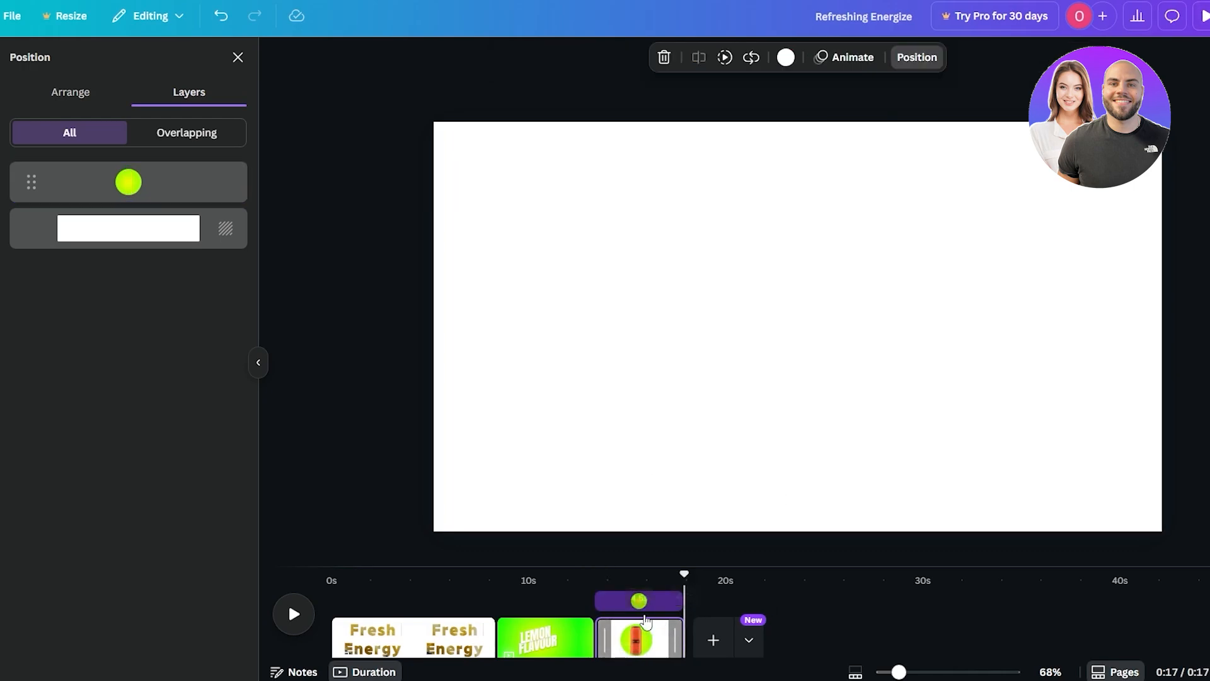
left_click(600, 576)
key("space")
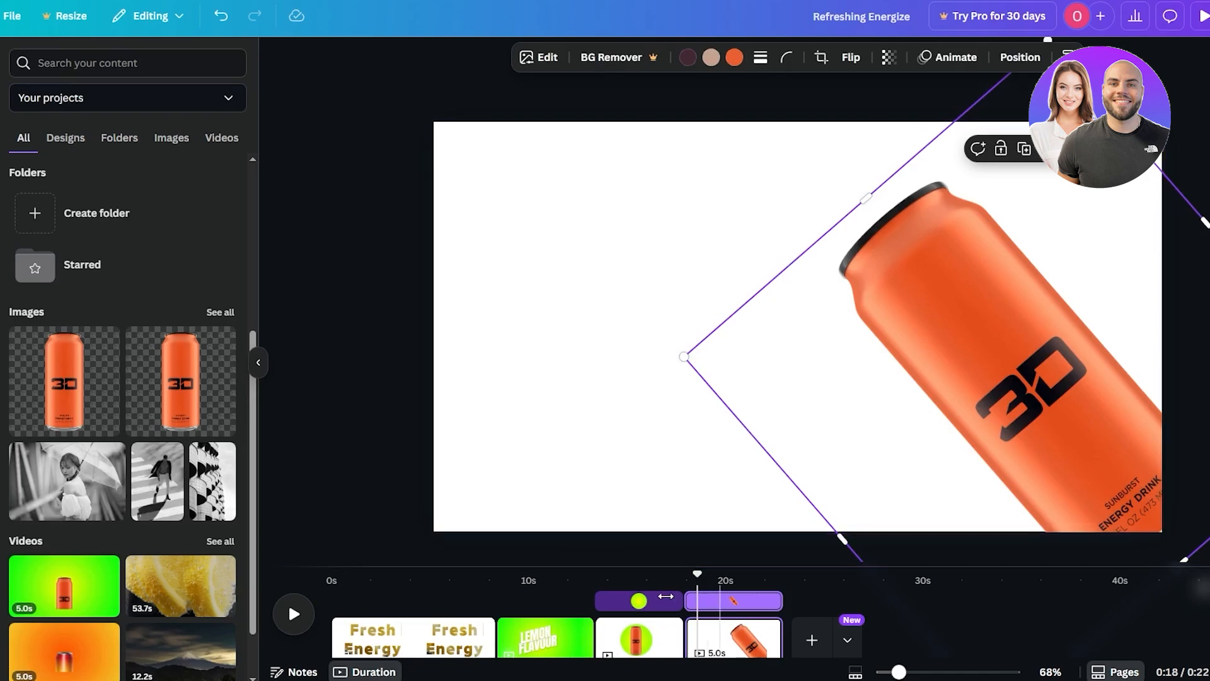
- Add a lemon slice image to the upper-left area of the page with the tilted can
scroll(676, 608, "down", 1)
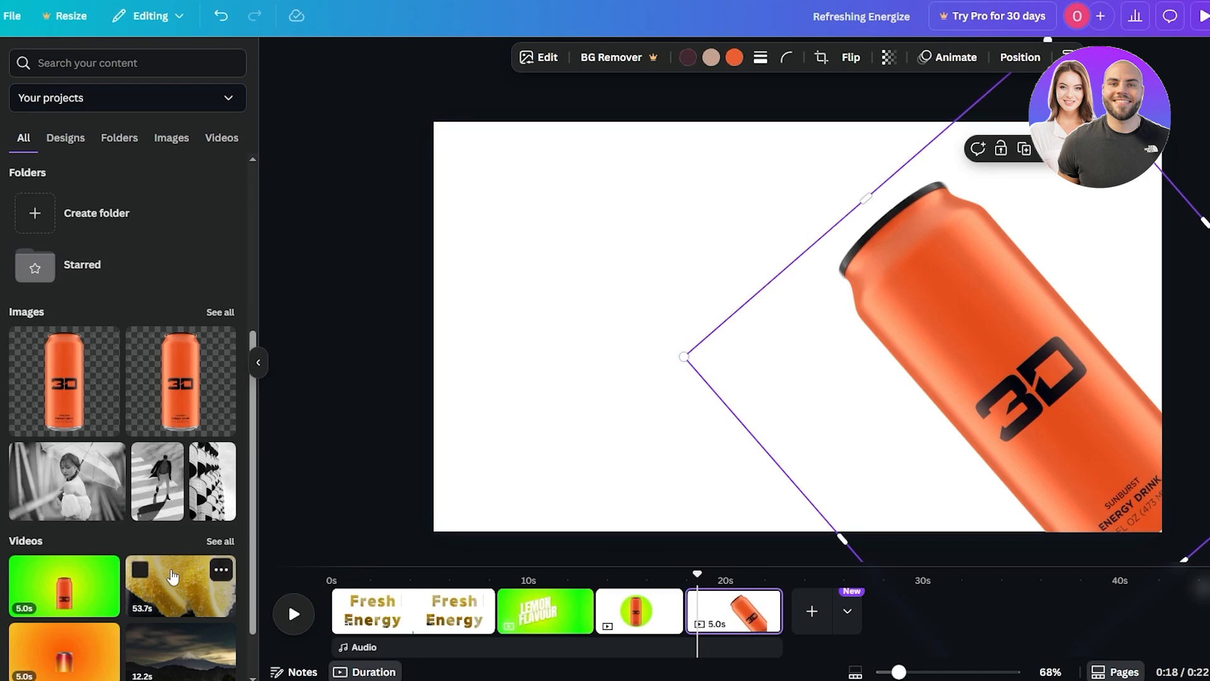
left_click(220, 541)
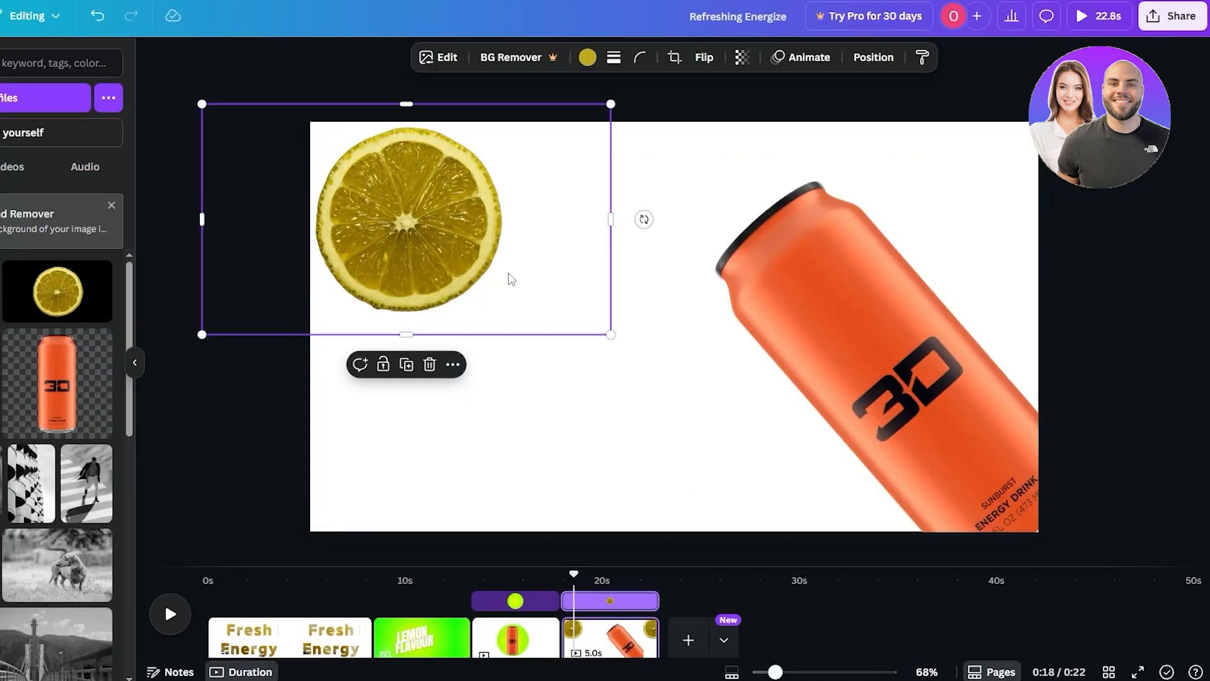
left_click(551, 392)
left_click(521, 283)
left_click(391, 432)
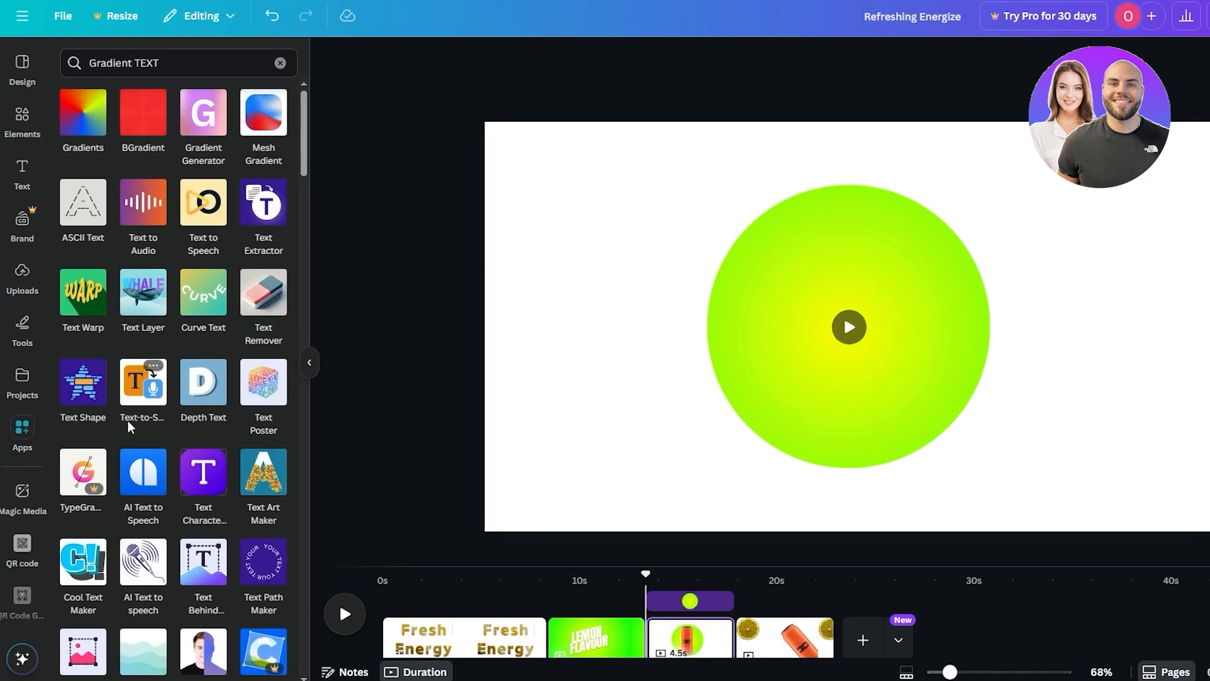
- Create a green "Lemon" text in Dancing Script with the Depth Text app and position it below the lemon slice
left_click(96, 304)
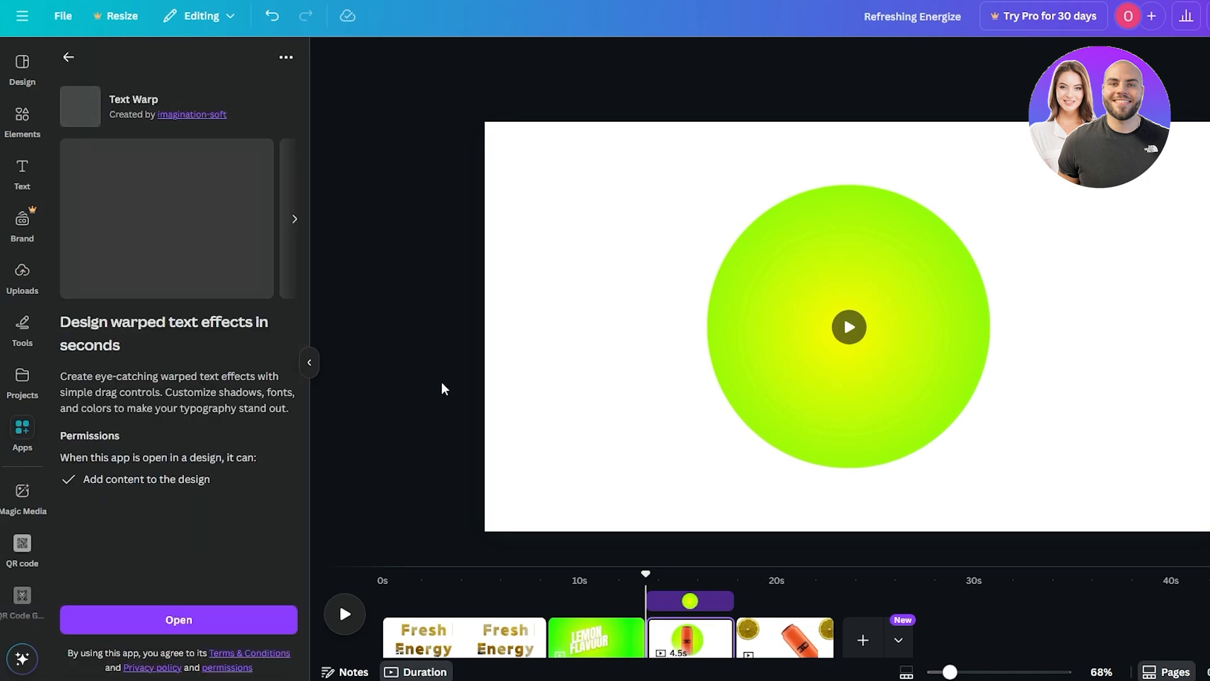
left_click(68, 57)
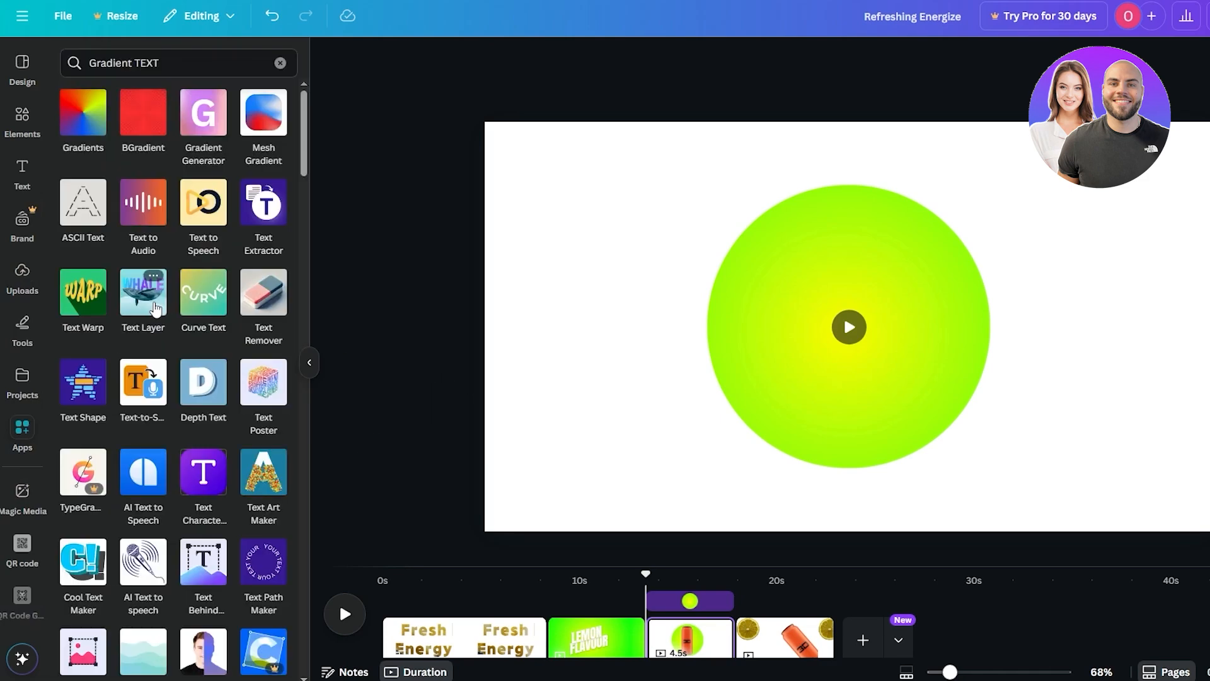
left_click(203, 407)
left_click(189, 619)
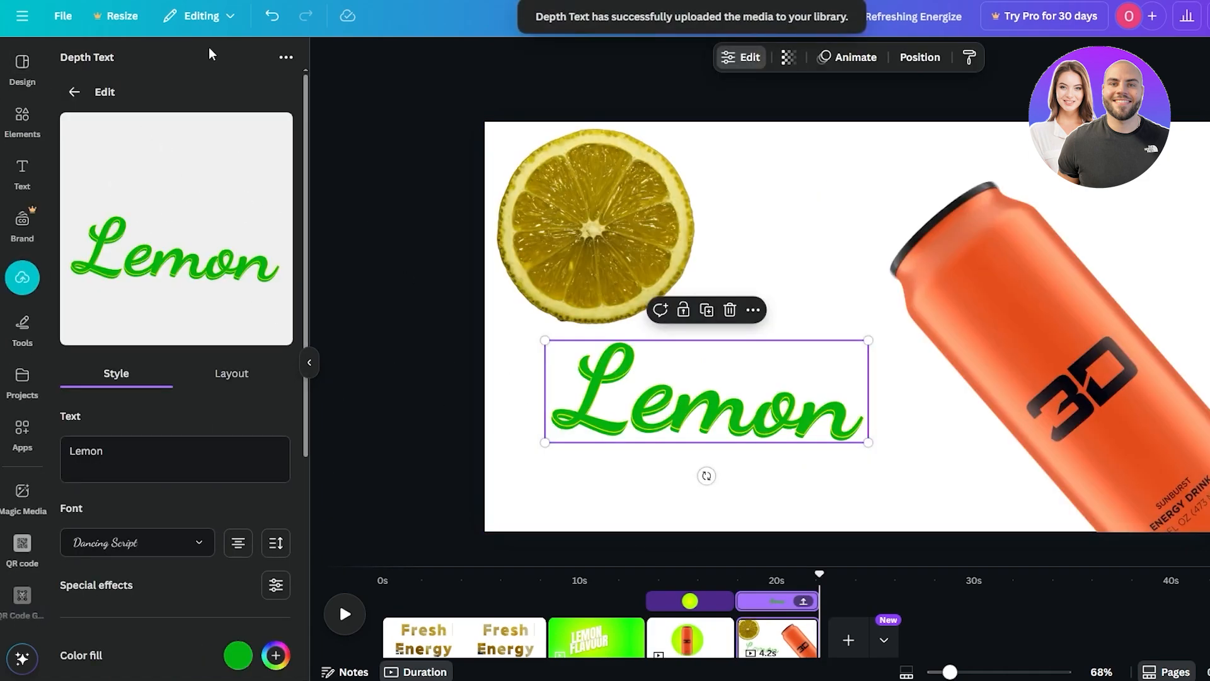
left_click_drag(722, 400, 702, 390)
- Start another Depth Text design from the "Cute" template and set its text to "Zest"
left_click(74, 91)
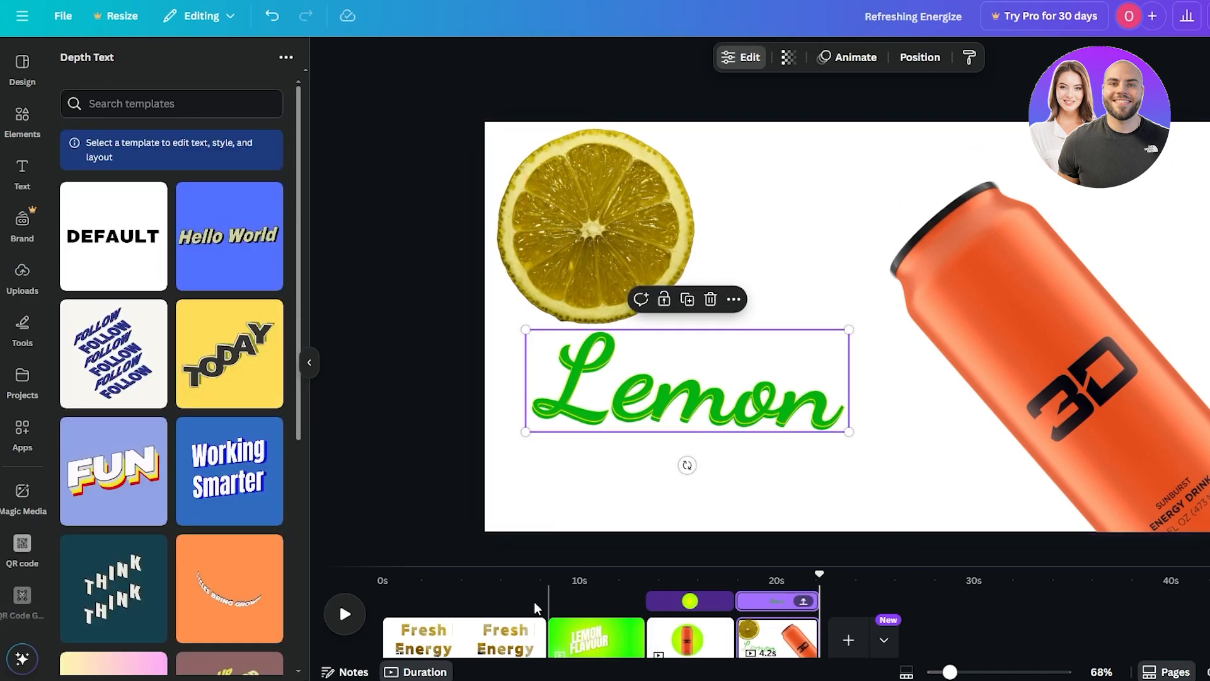
scroll(101, 460, "down", 3)
scroll(101, 460, "down", 2)
scroll(101, 460, "up", 1)
scroll(100, 460, "down", 3)
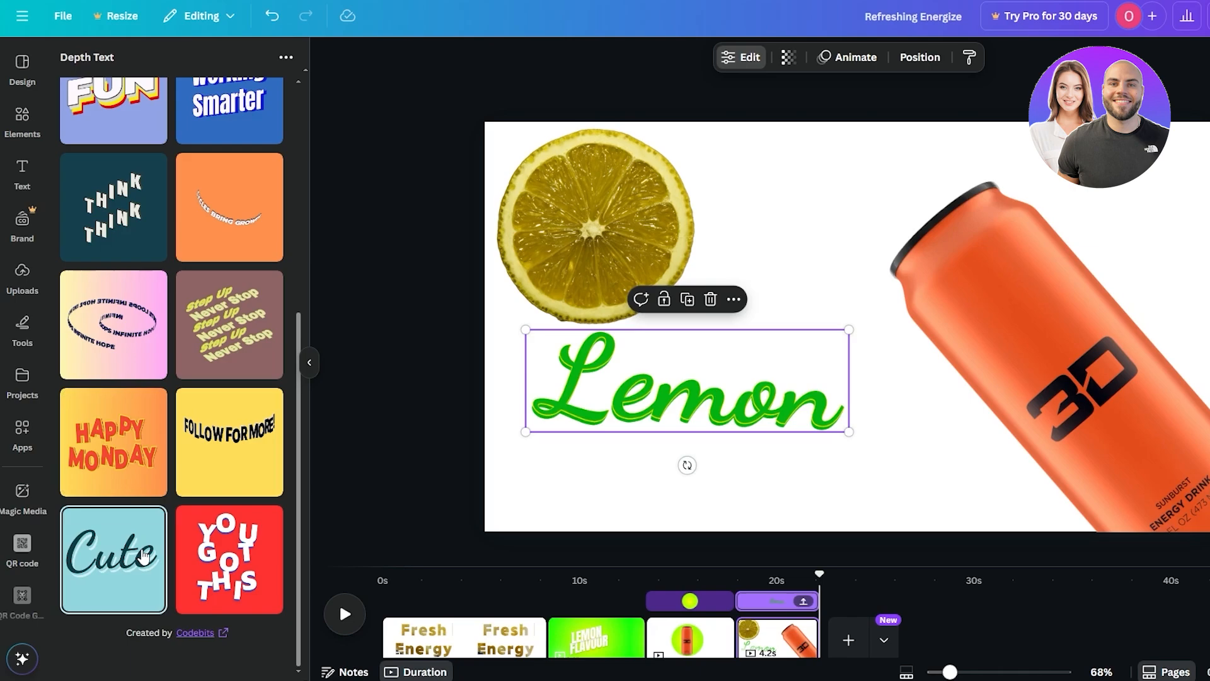
left_click(114, 563)
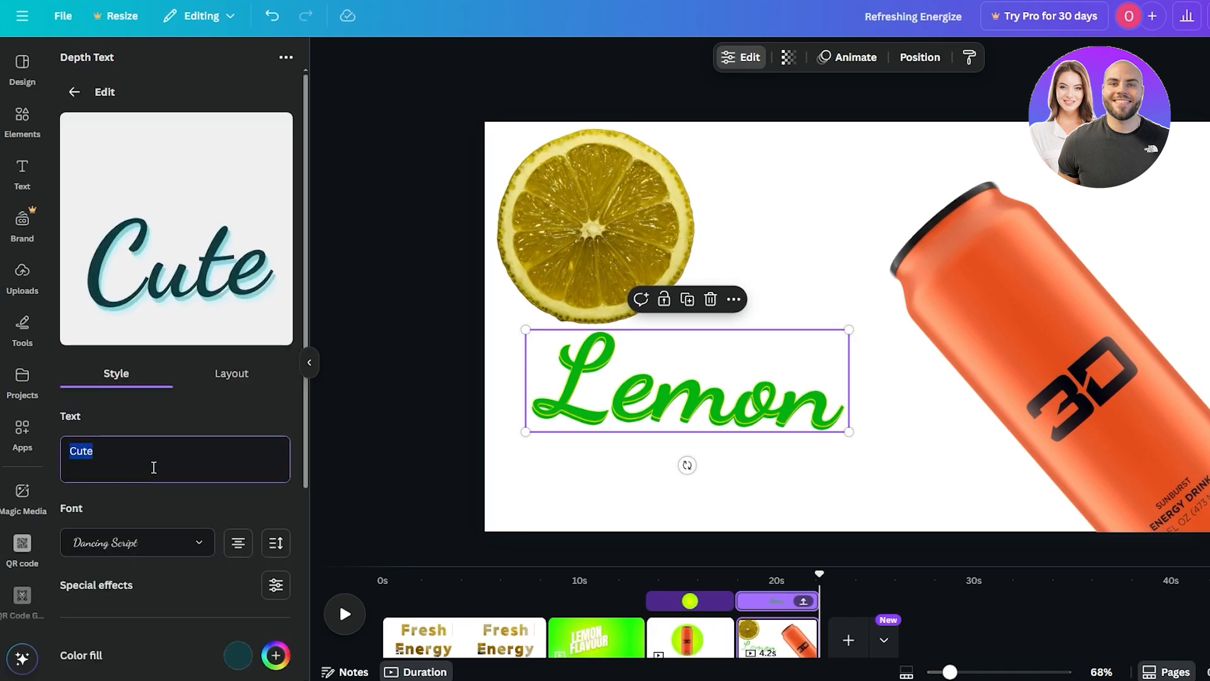
type("Zest")
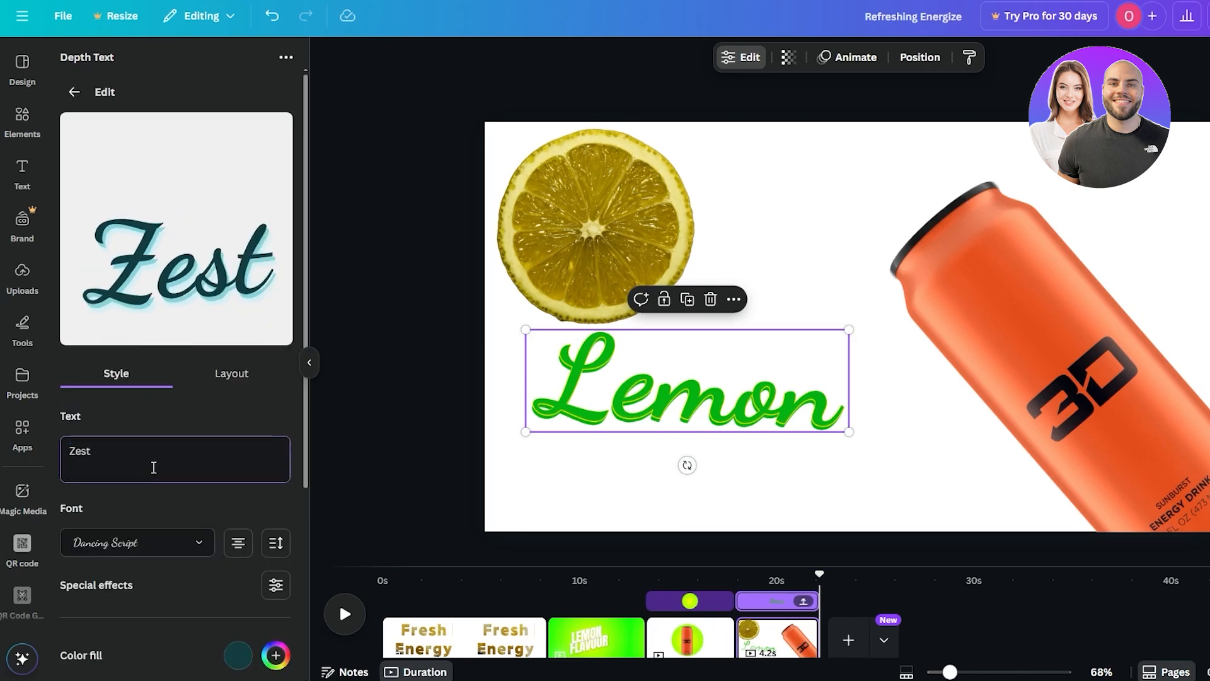
- Set the fill colour of the "Zest" draft text to green #25B838
scroll(153, 467, "down", 3)
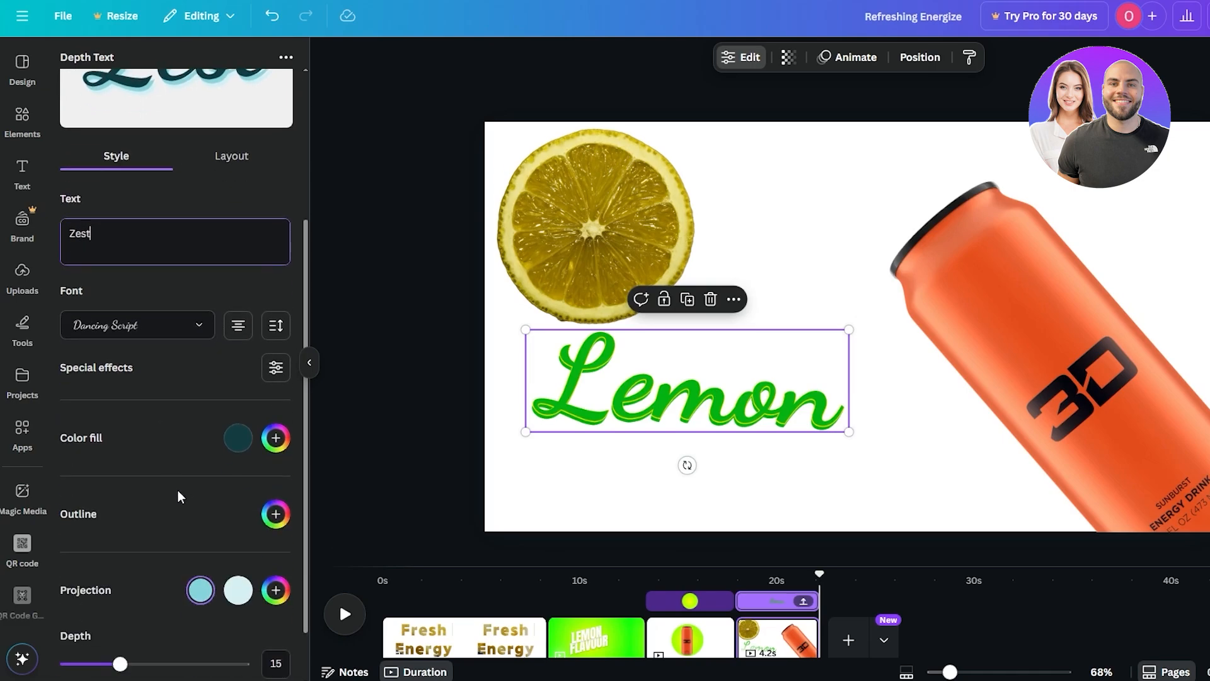
scroll(237, 449, "down", 1)
left_click(238, 372)
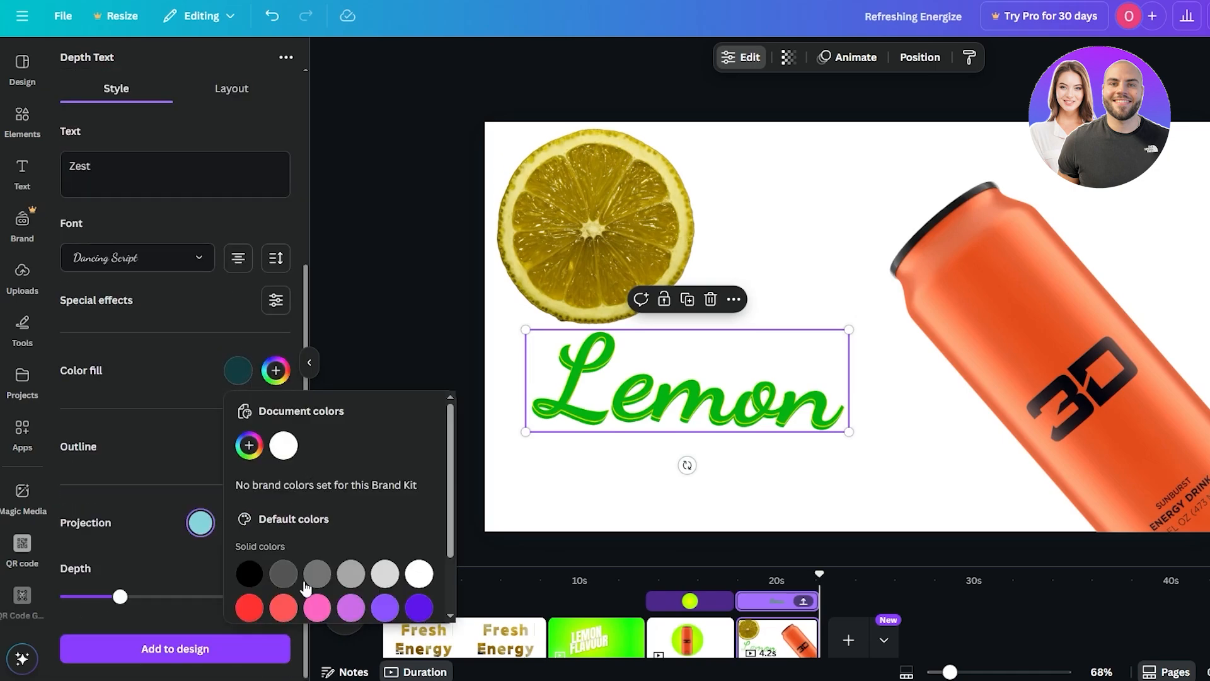
left_click(252, 455)
left_click_drag(346, 523, 464, 479)
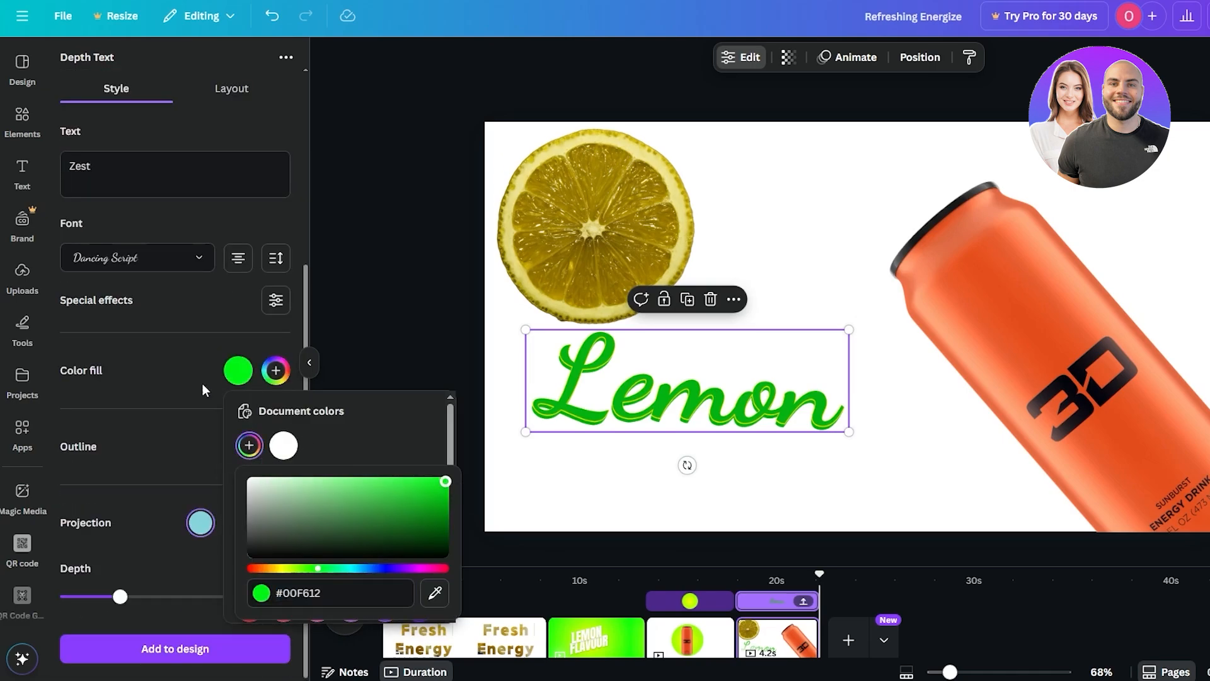
left_click(168, 375)
scroll(249, 481, "down", 2)
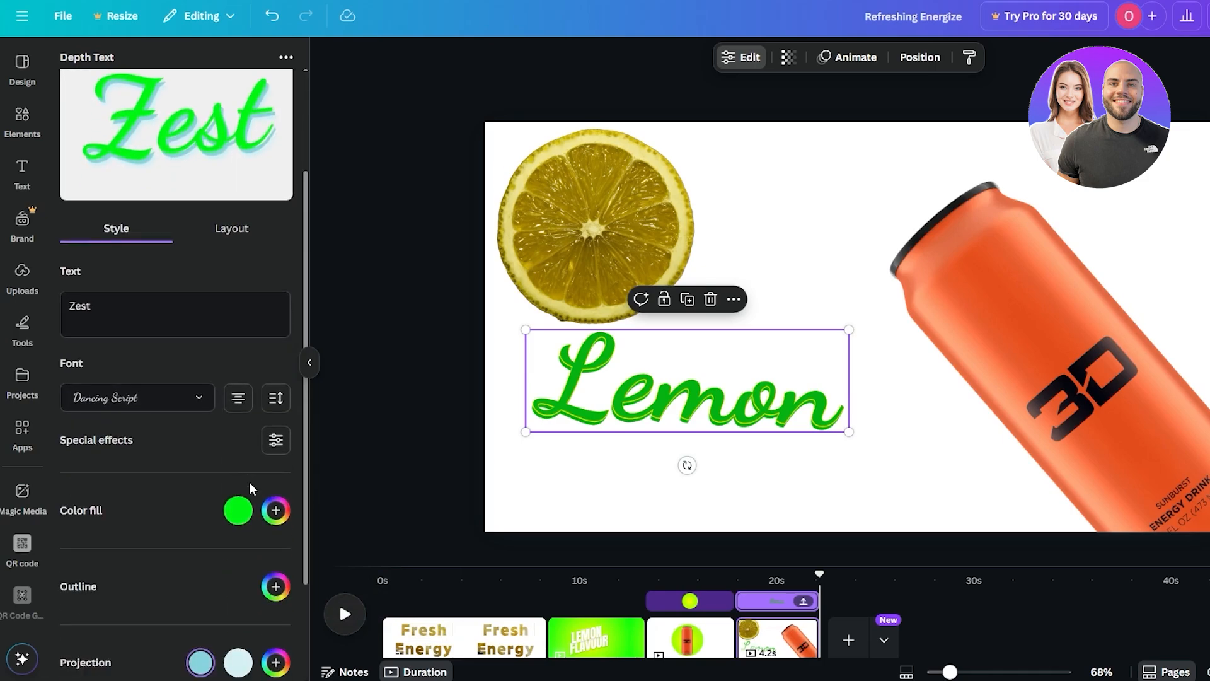
left_click(240, 510)
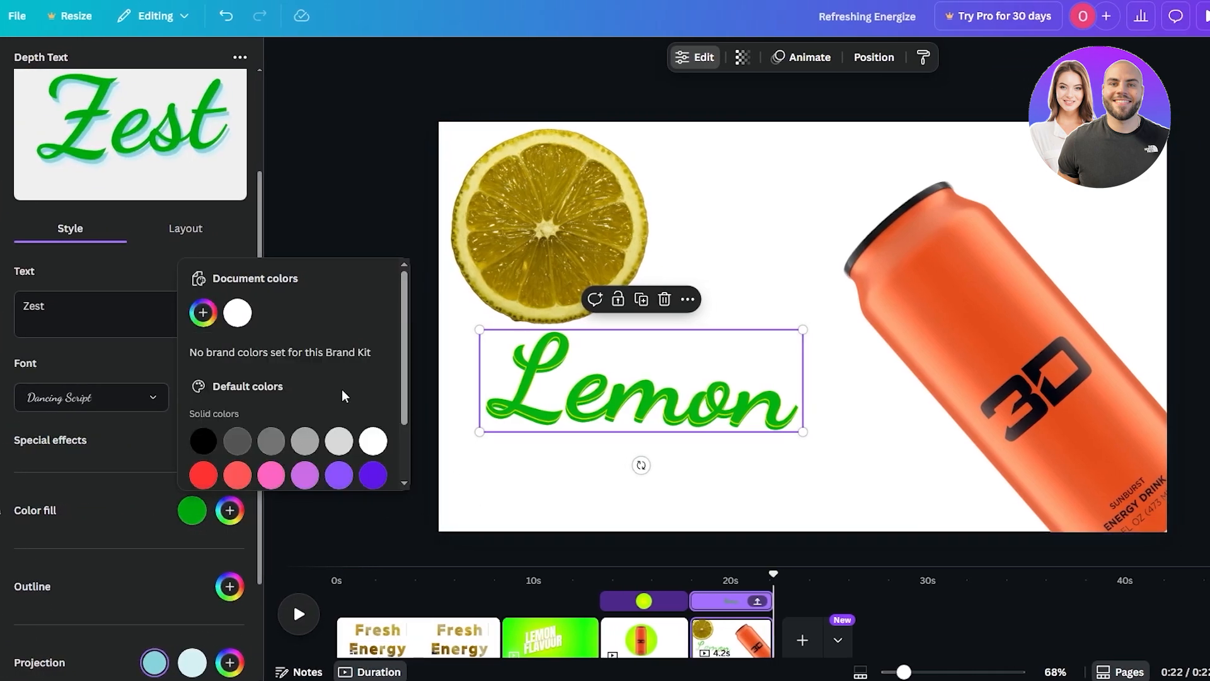
left_click(214, 320)
left_click(249, 436)
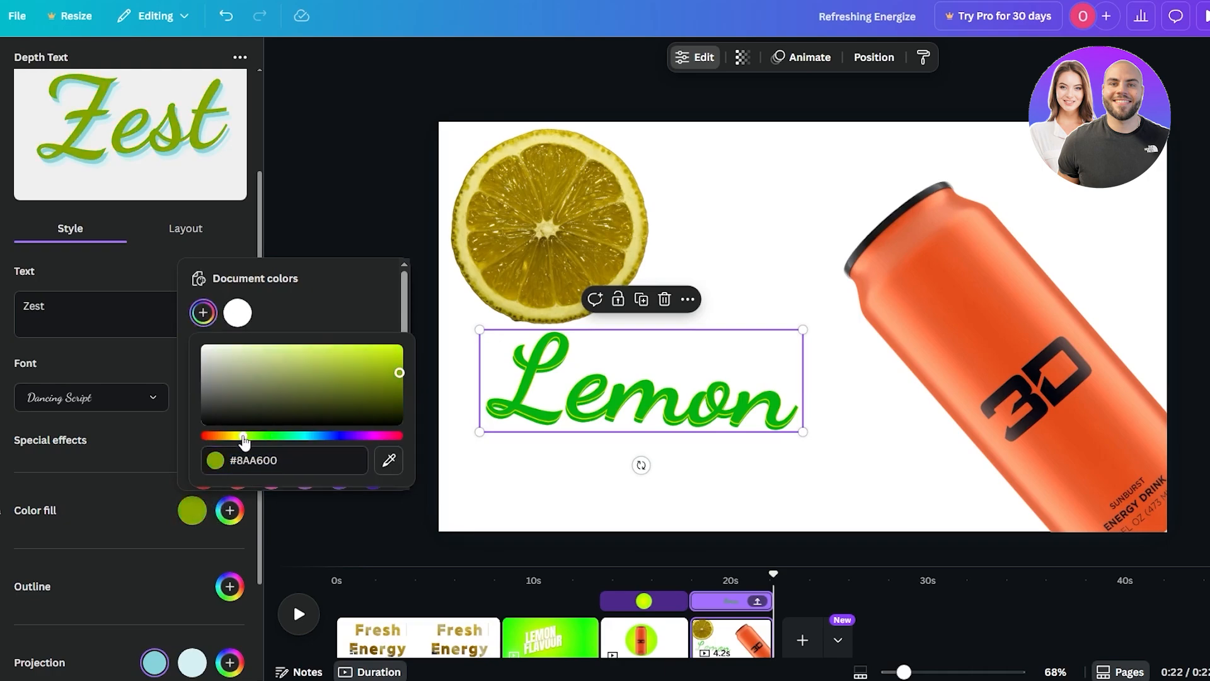
left_click_drag(252, 436, 275, 436)
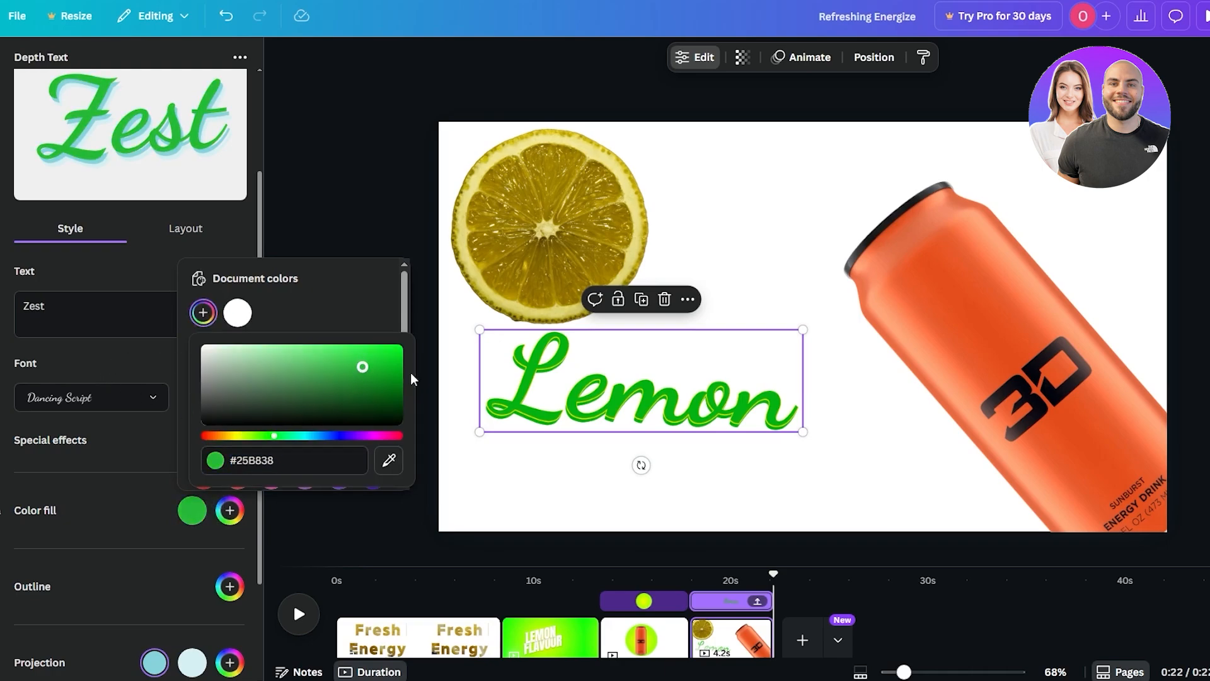
- Select the "Lemon" text on the page and examine the hex code in its fill colour picker
left_click(587, 389)
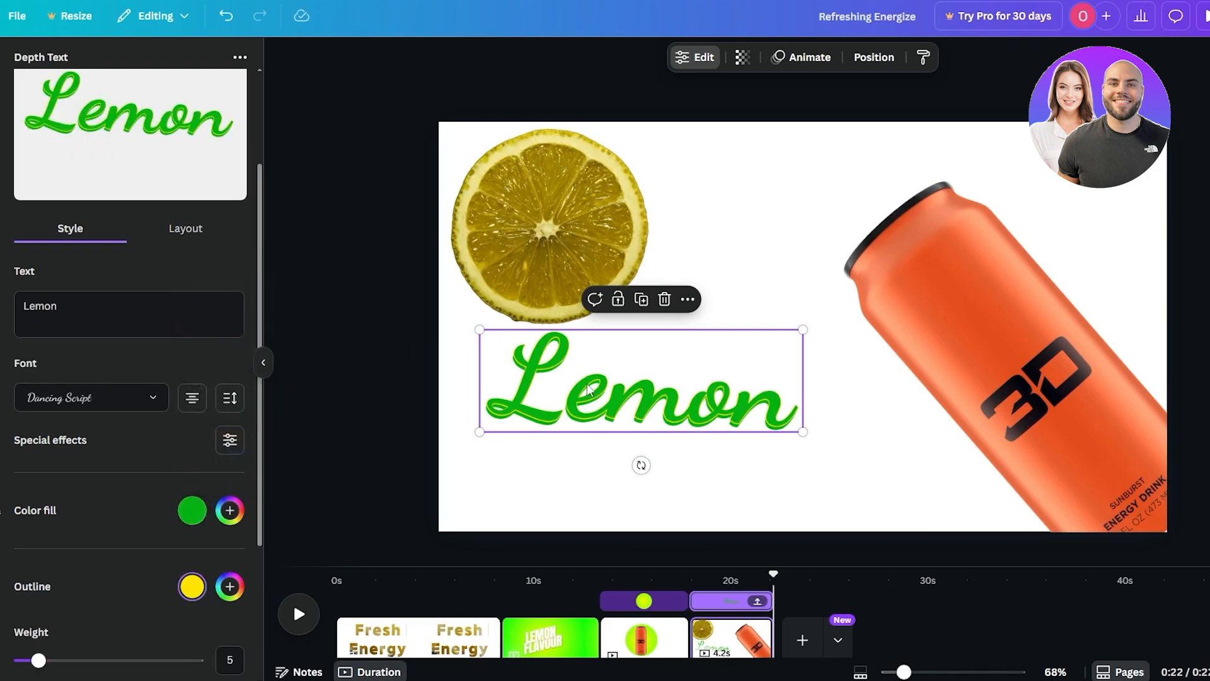
left_click(192, 512)
left_click(202, 312)
right_click(271, 469)
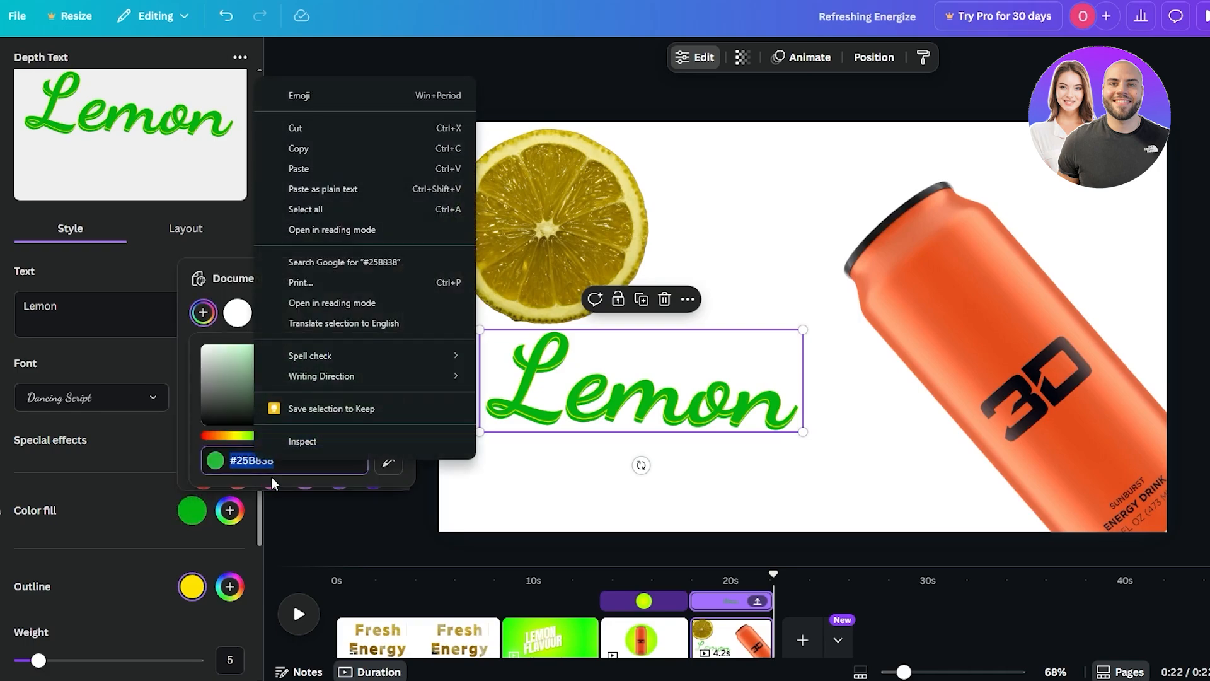
left_click(301, 243)
- Enter "Zest" again as a new Depth Text design and set its fill colour to #25B838
left_click(20, 307)
type("Zest")
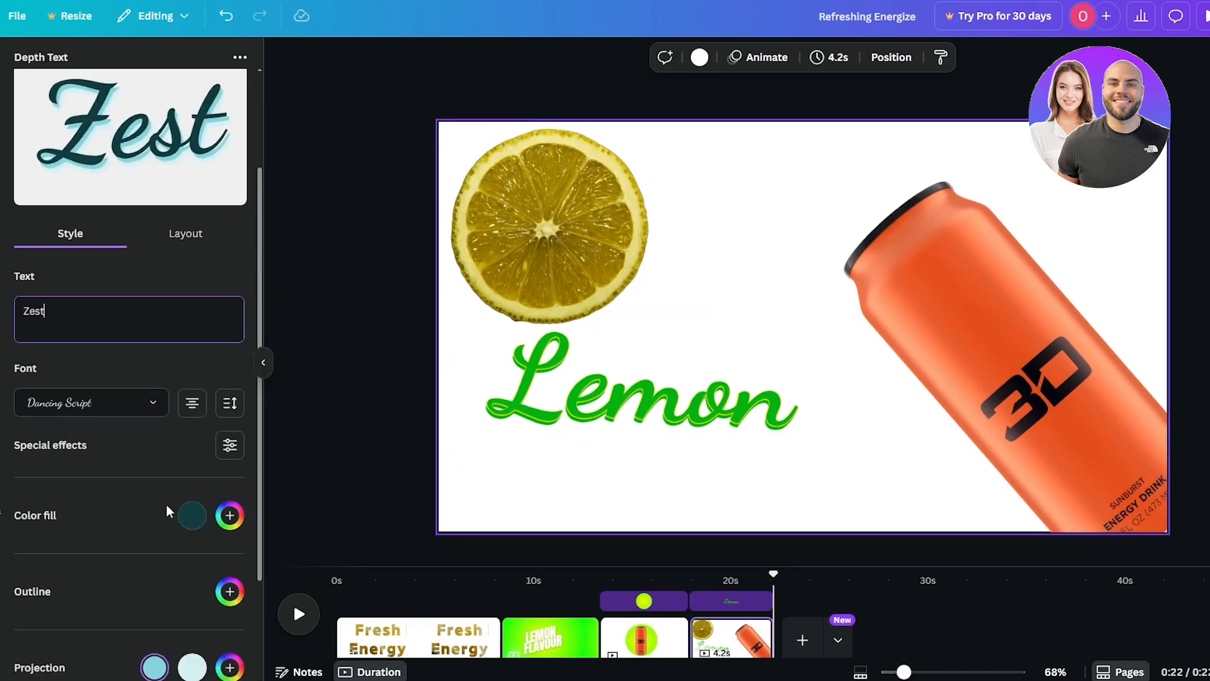
left_click(192, 513)
left_click(203, 318)
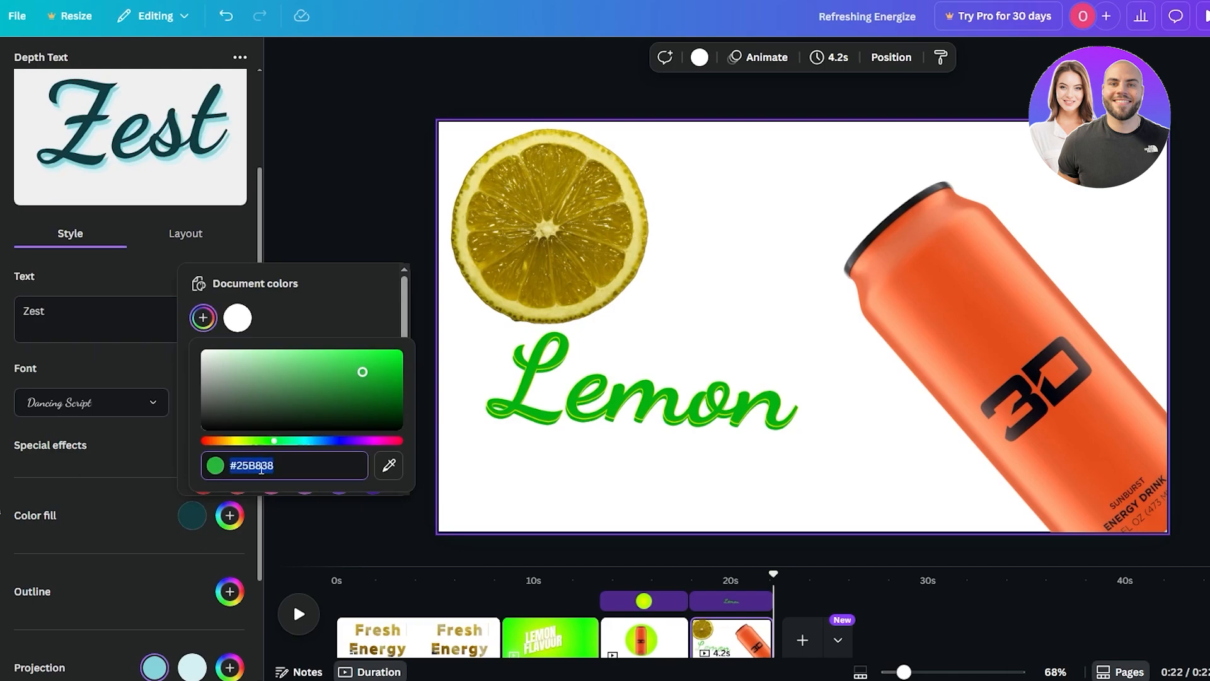
left_click(121, 466)
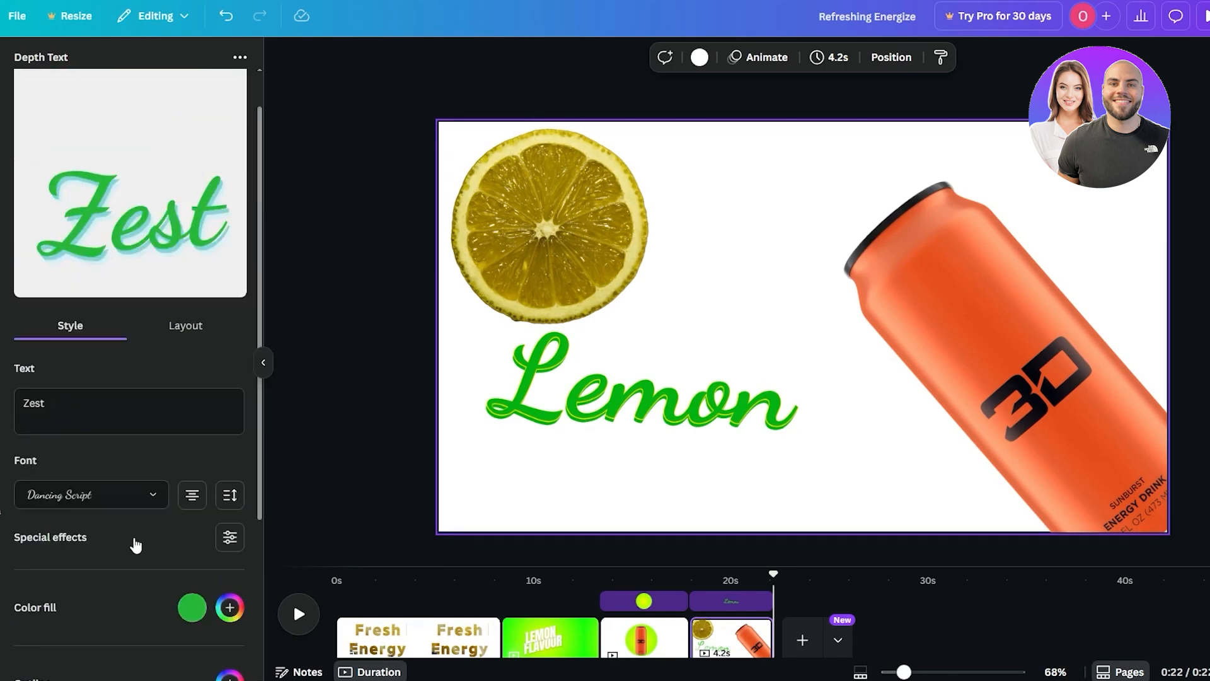
- Change the first projection colour of the "Zest" text to bright yellow
scroll(136, 546, "down", 4)
left_click(156, 527)
left_click(161, 325)
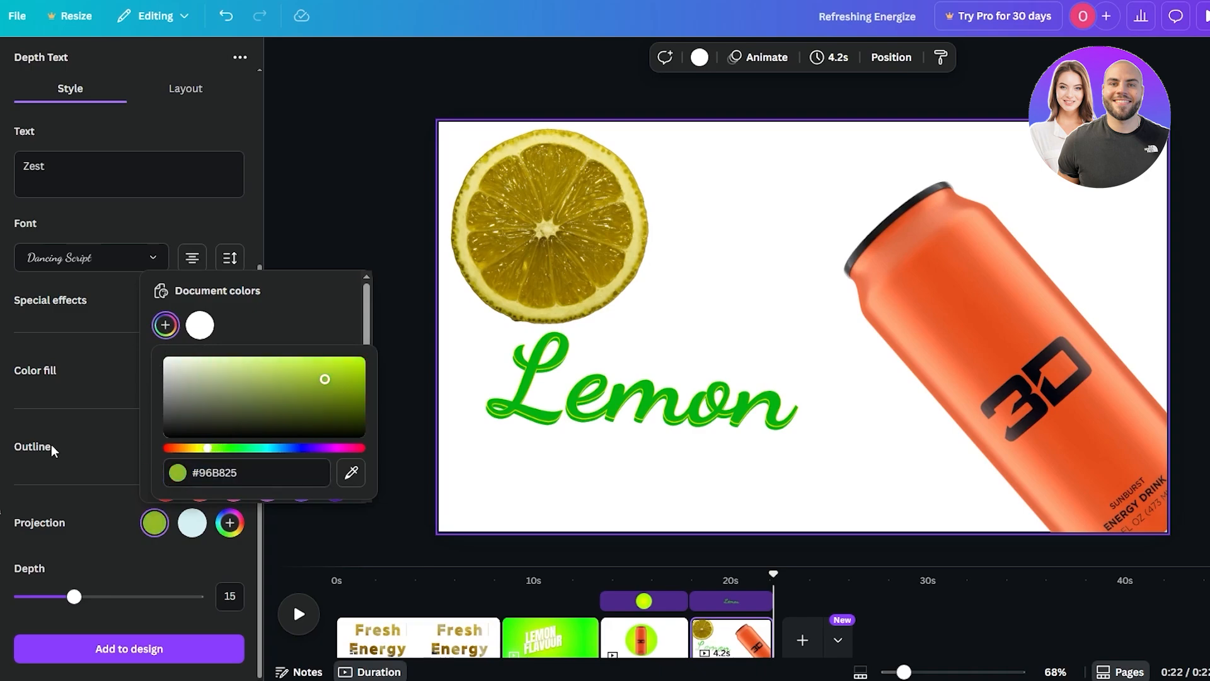
left_click(140, 429)
- Add the "Zest" text to the page, shrink it, and place it under the "Lemon" text
left_click(135, 649)
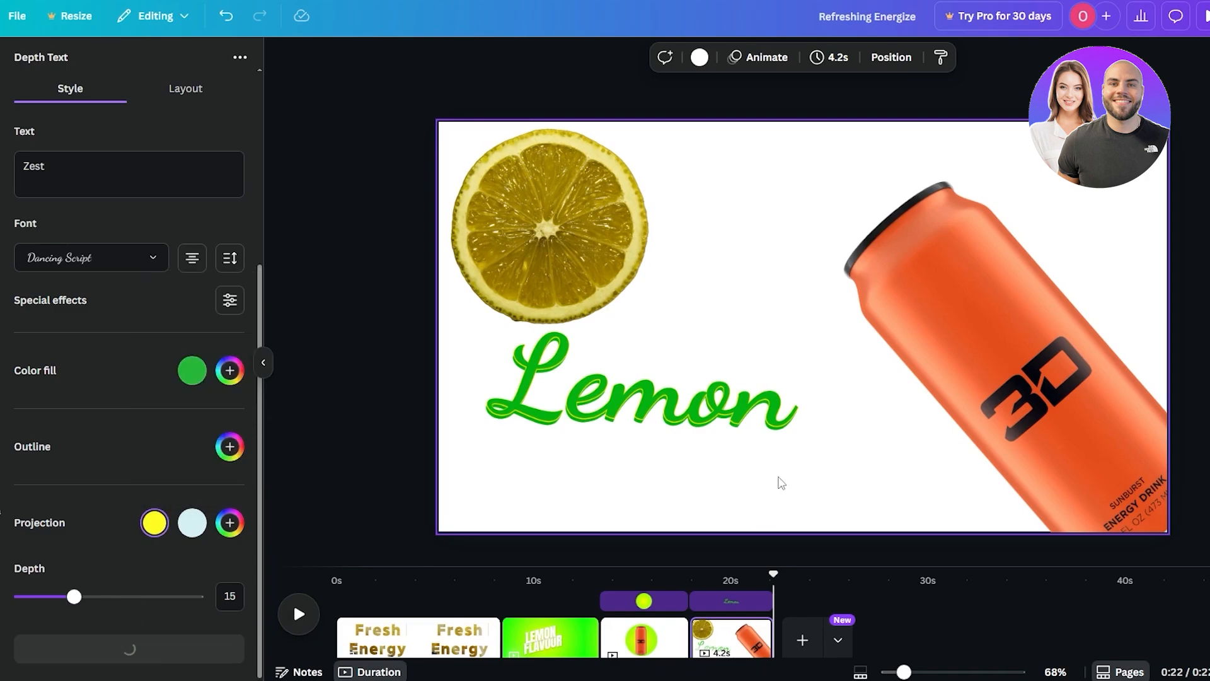
left_click_drag(865, 329, 711, 463)
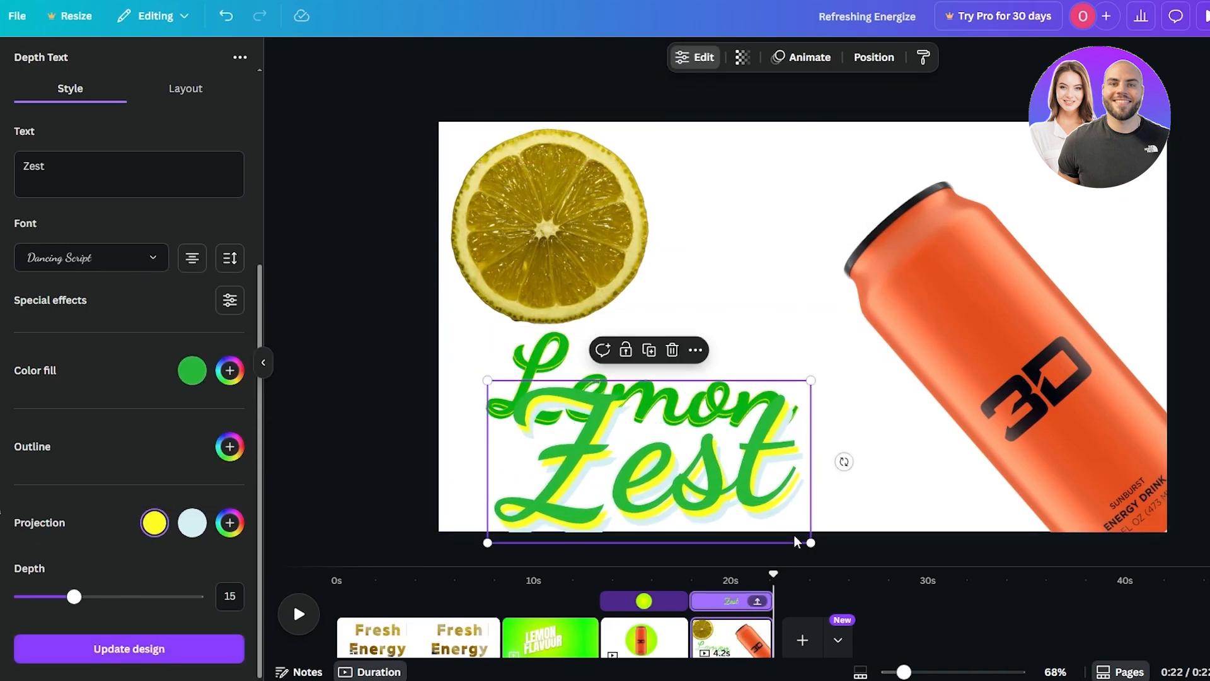
left_click_drag(807, 542, 674, 466)
- Bring the tilted can to the top of the page's layer order
right_click(675, 467)
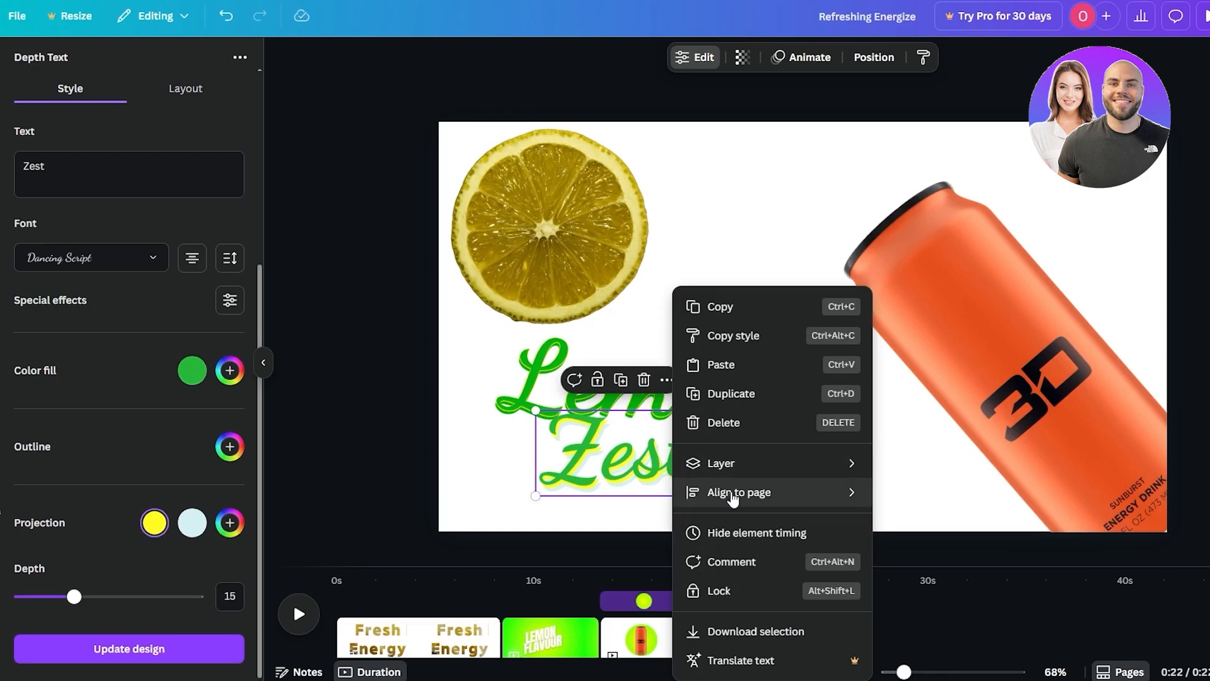
left_click(712, 493)
mouse_move(157, 245)
left_mouse_down()
mouse_move(145, 236)
mouse_move(155, 242)
left_mouse_up()
left_click_drag(133, 321, 165, 181)
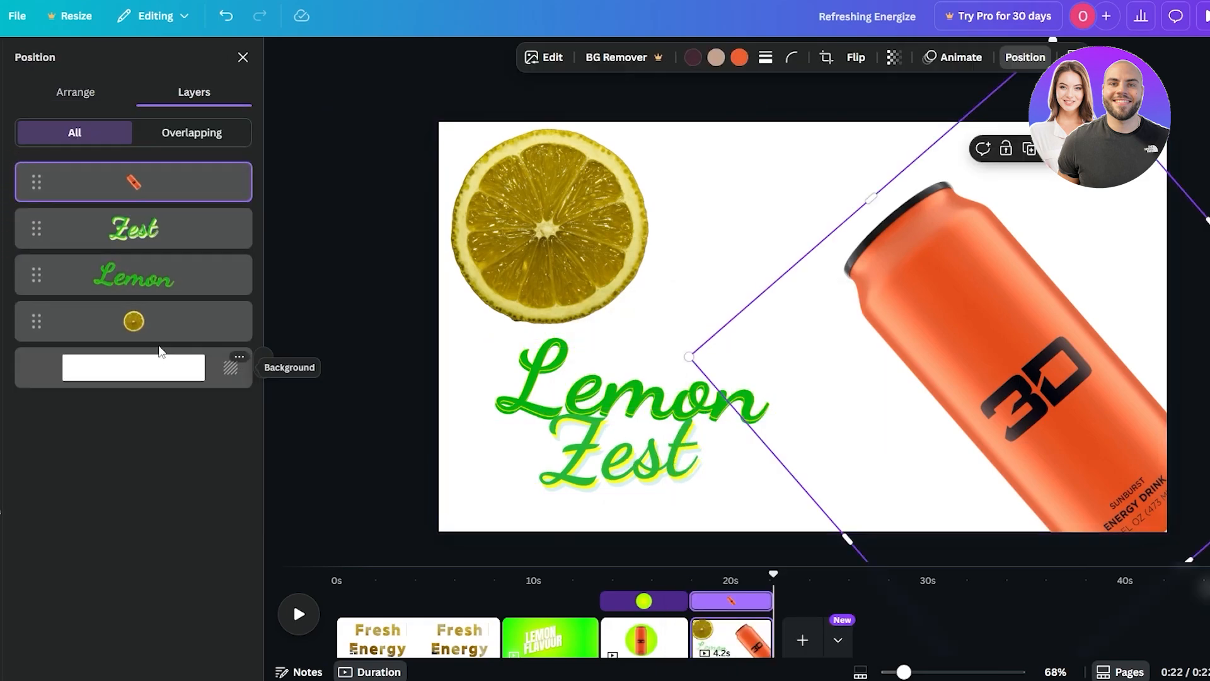
- Move "Zest" down to sit just beneath "Lemon" and layer it above "Lemon" but behind the can
left_click_drag(144, 278, 135, 230)
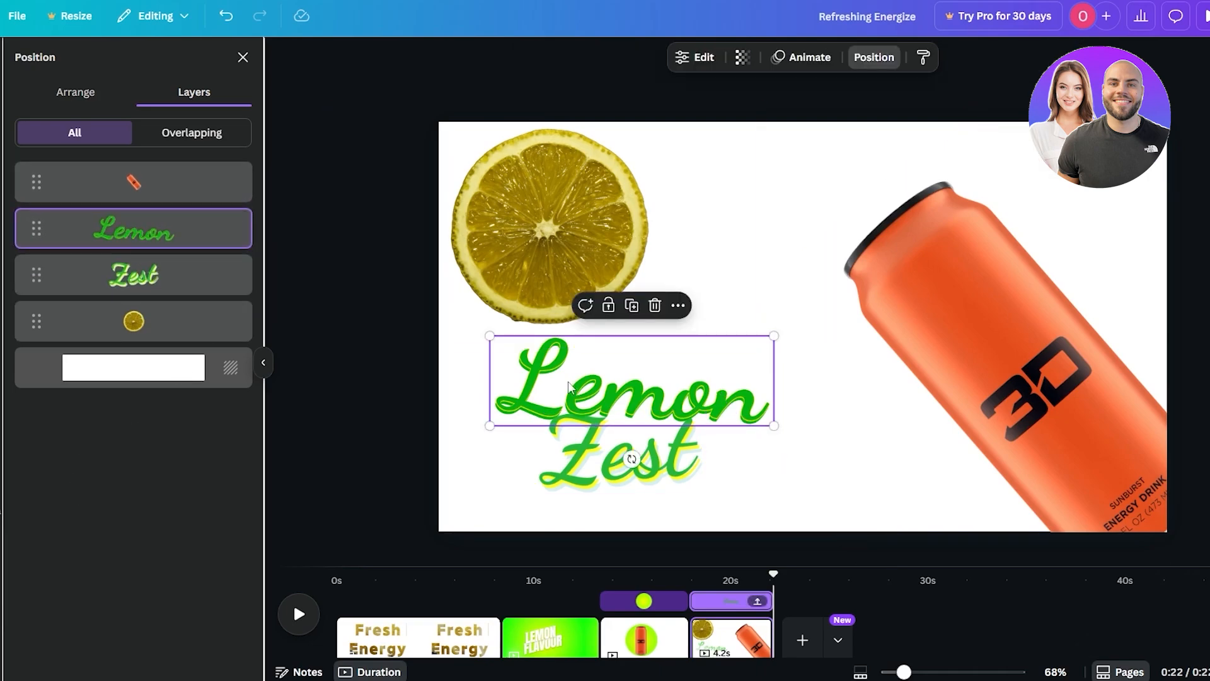
left_click(158, 272)
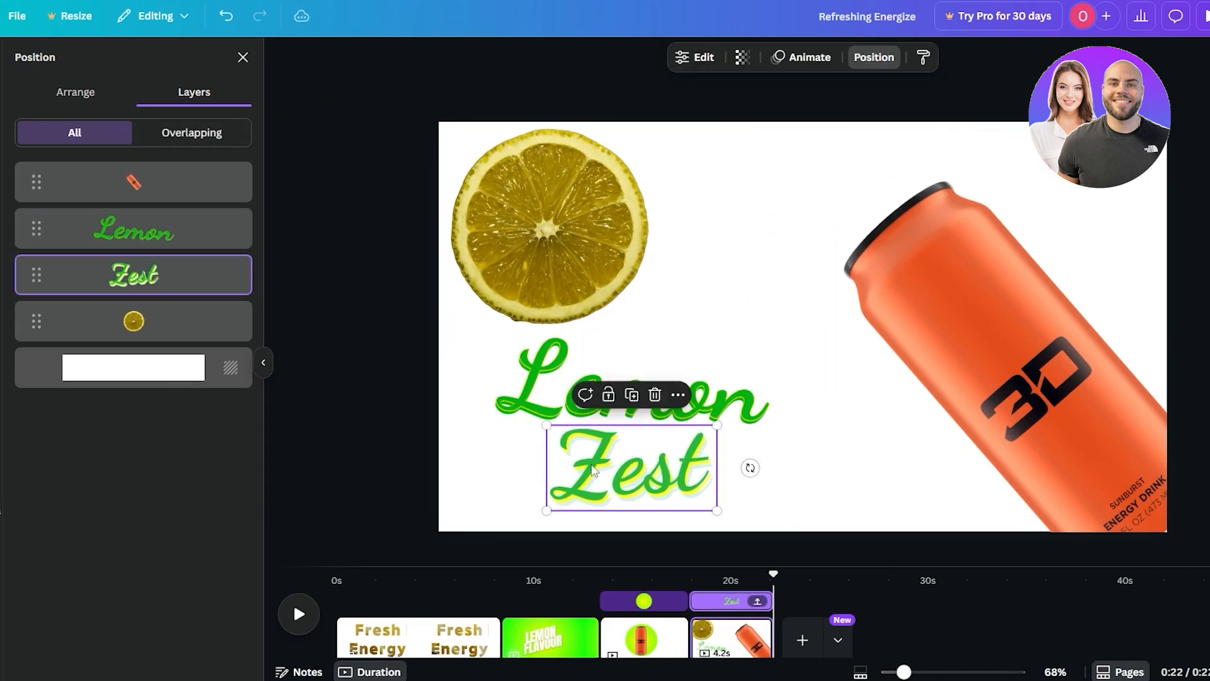
left_click_drag(189, 293, 183, 251)
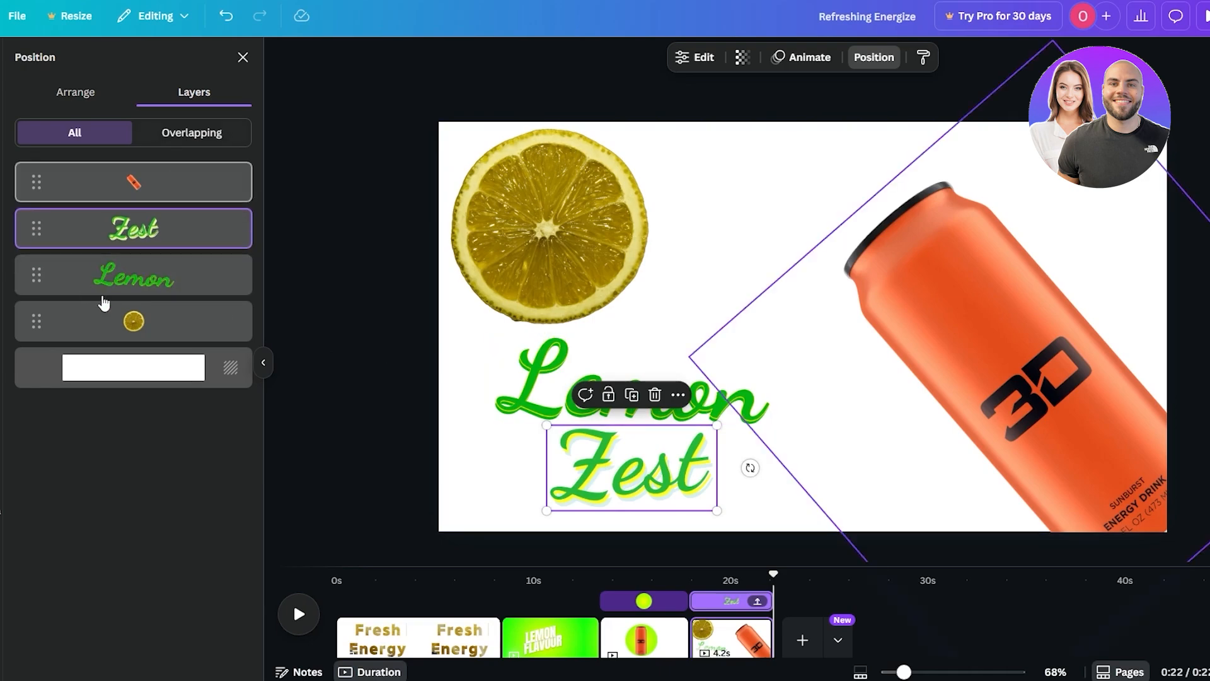
left_click(754, 630)
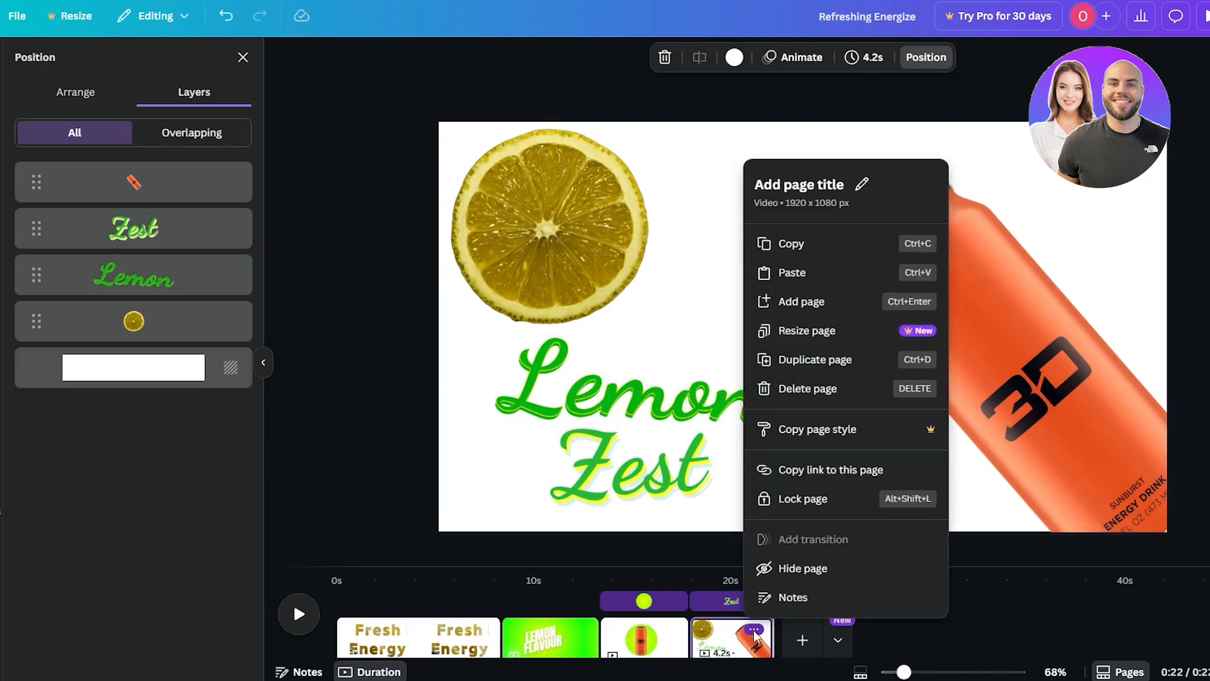
left_click(795, 360)
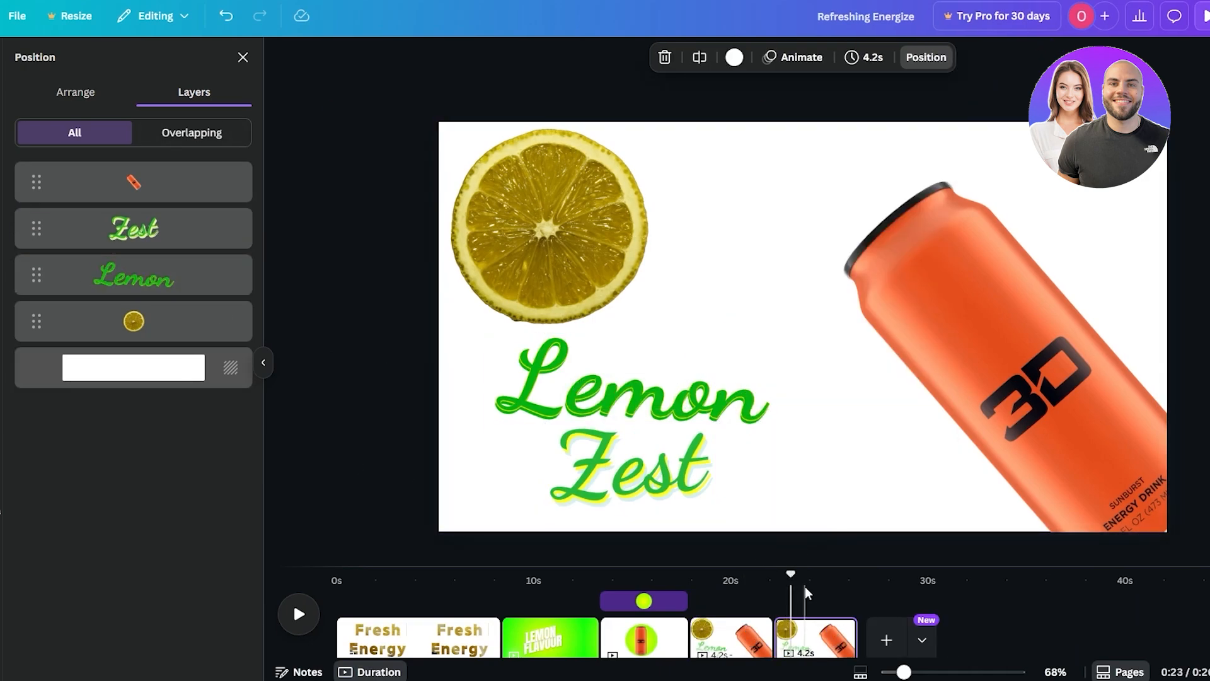
left_click(875, 340)
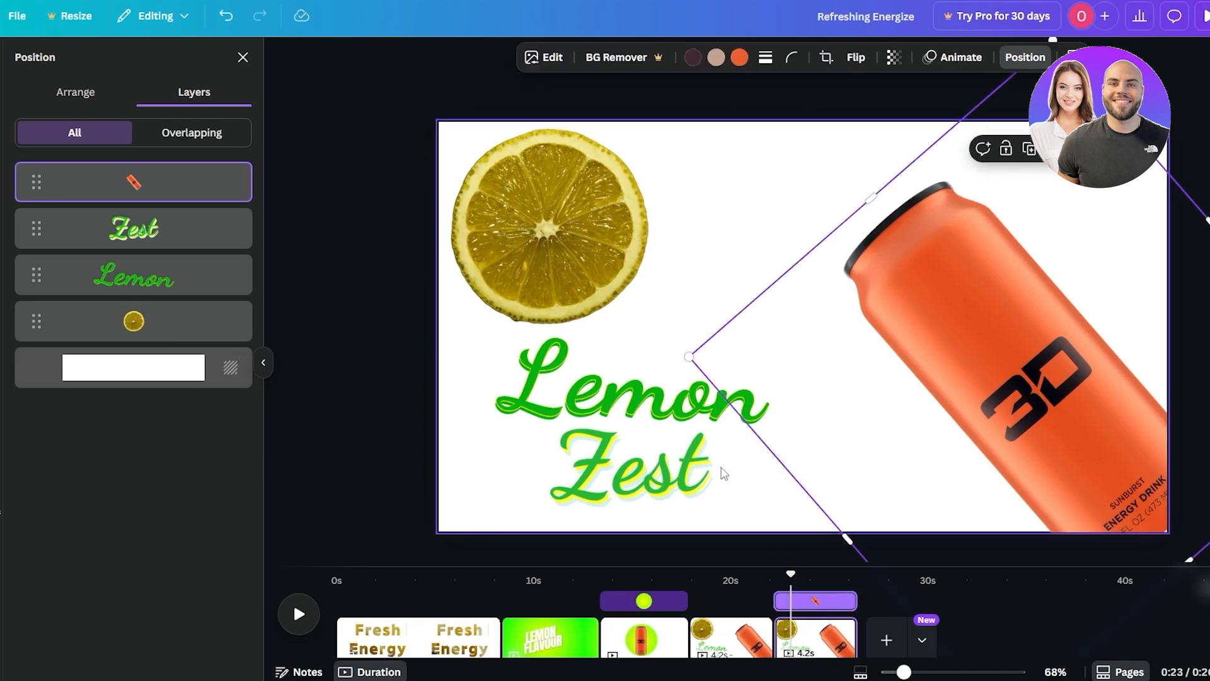
left_click(799, 632)
key("Delete")
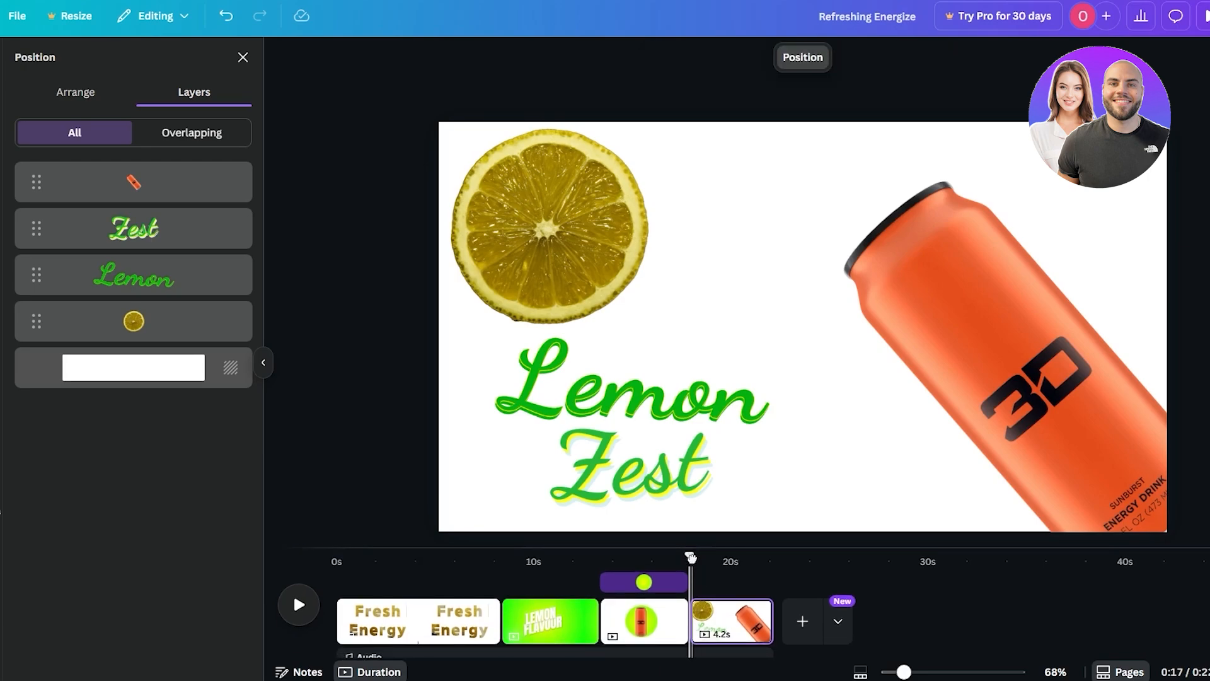
- Enlarge the tilted can and reposition it so it fills more of the right half of the page
left_click_drag(692, 558, 749, 558)
left_click(921, 420)
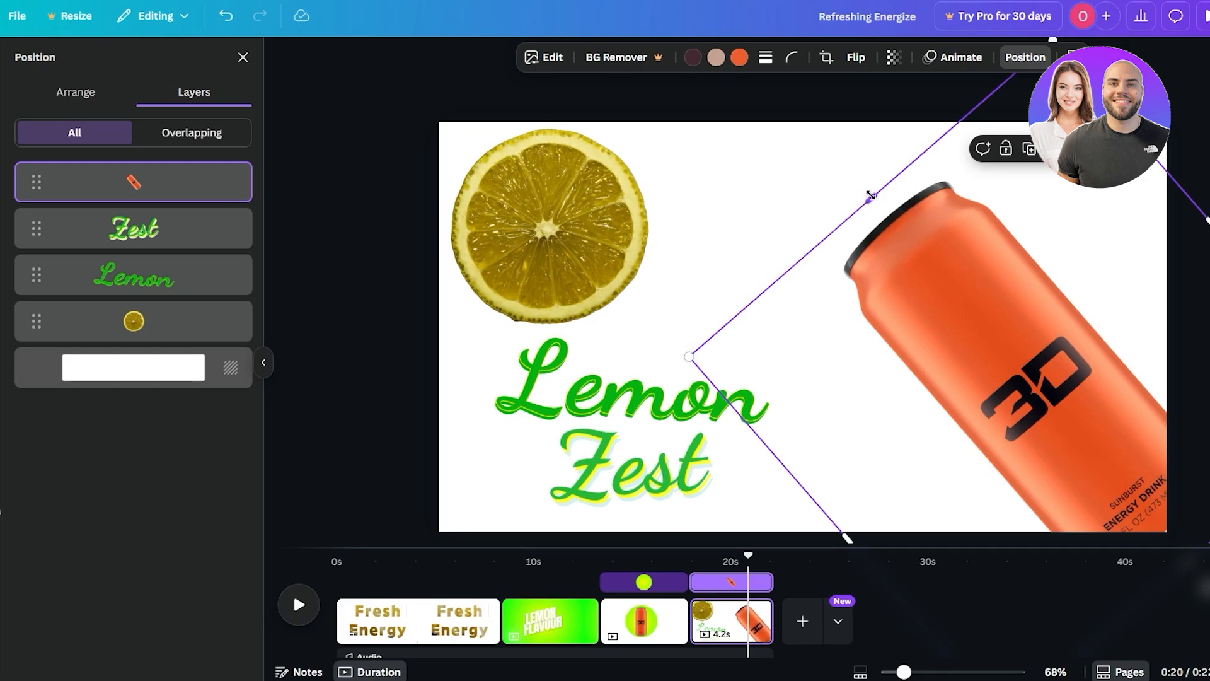
left_click_drag(871, 195, 813, 189)
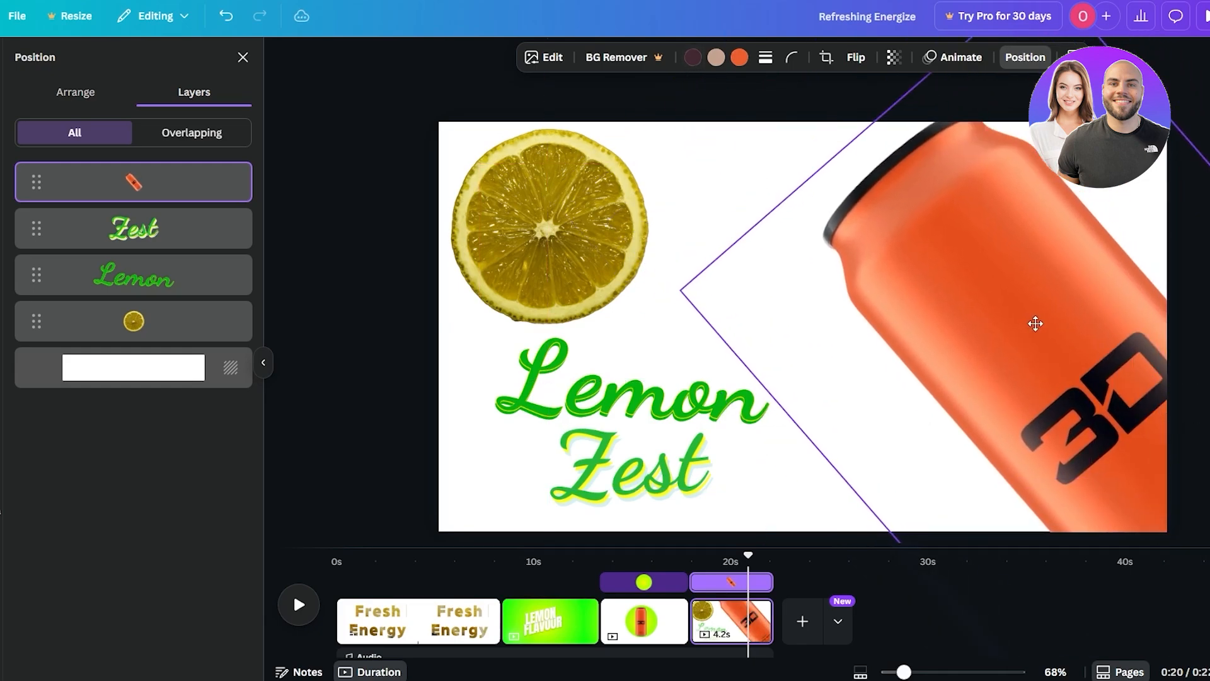
left_click_drag(1036, 323, 996, 357)
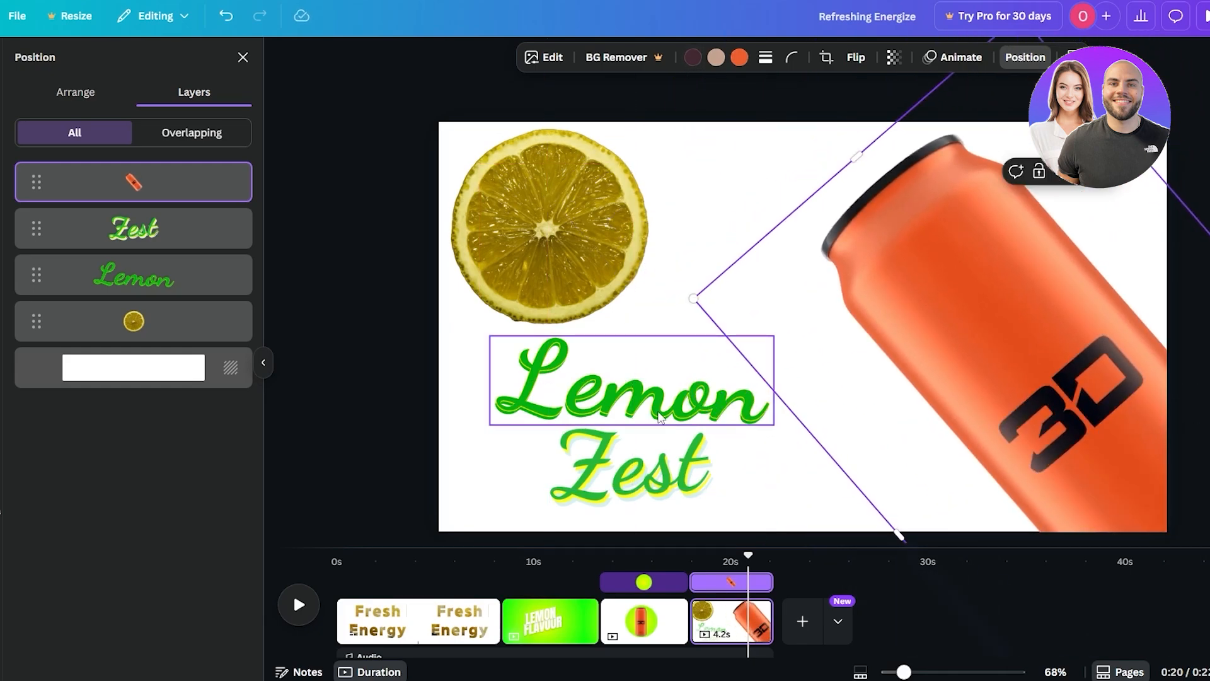
- Enlarge the lemon slice slightly above the "Lemon" text
left_click(659, 418)
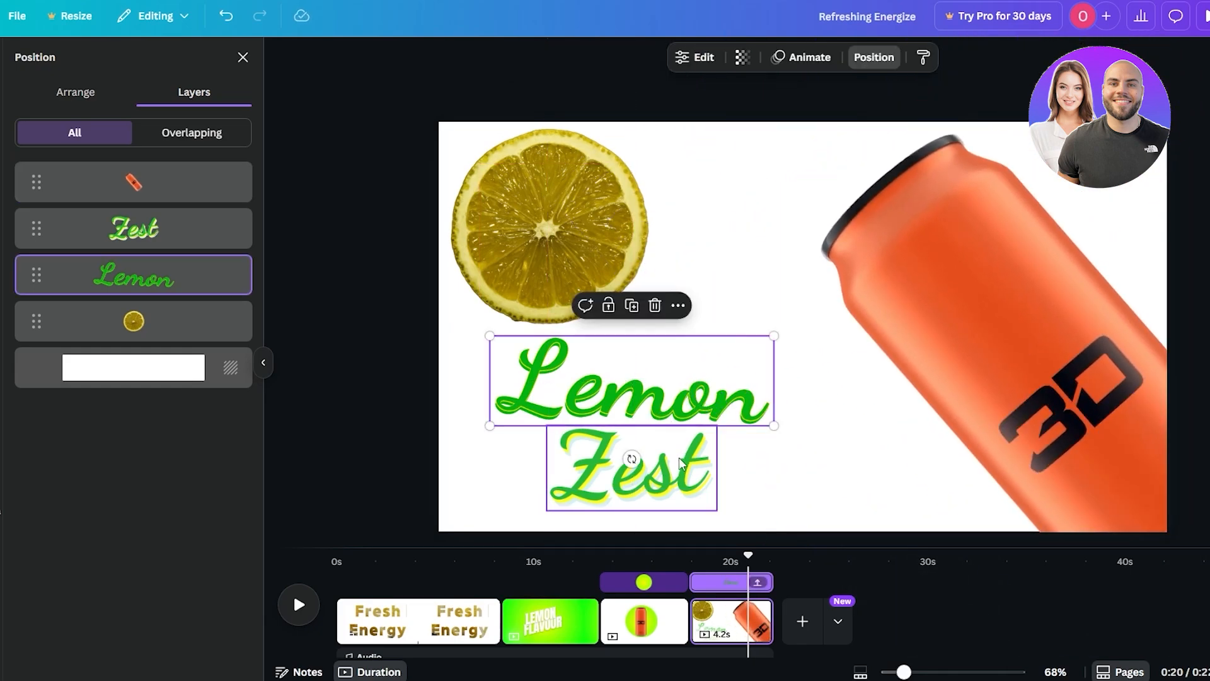
left_click(612, 339)
left_click_drag(763, 348, 784, 359)
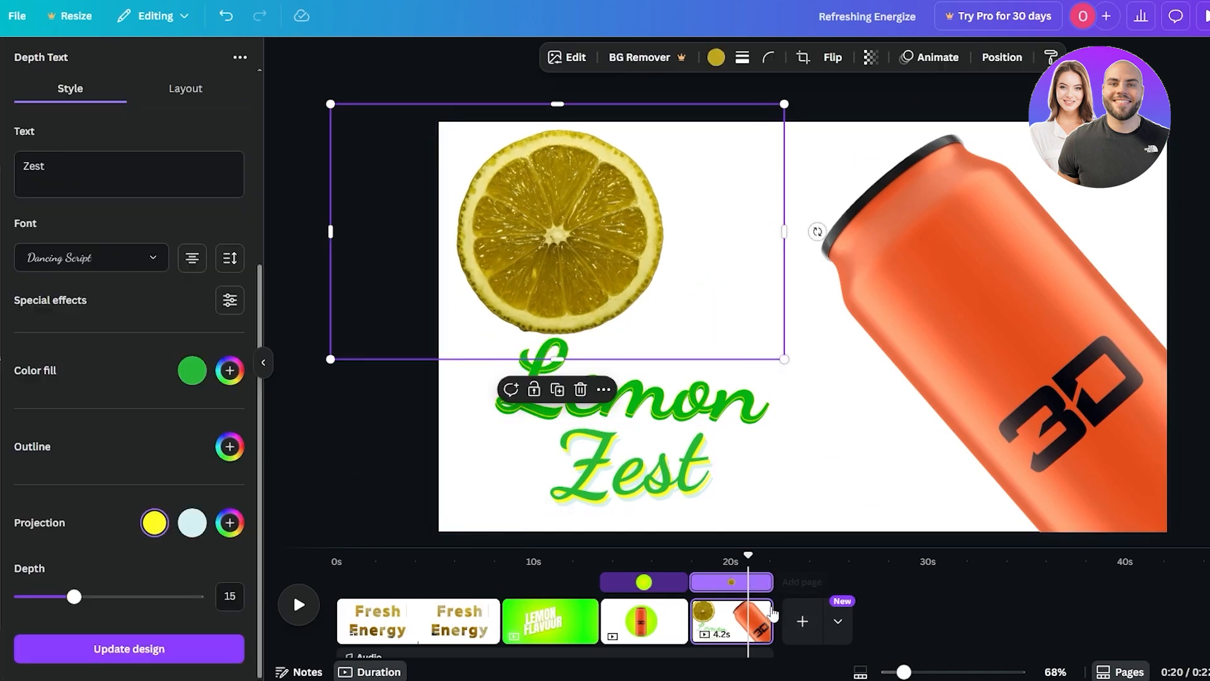
- Duplicate the tilted can page and, on the copy, enlarge the "Lemon" text and move it up behind the can
right_click(762, 617)
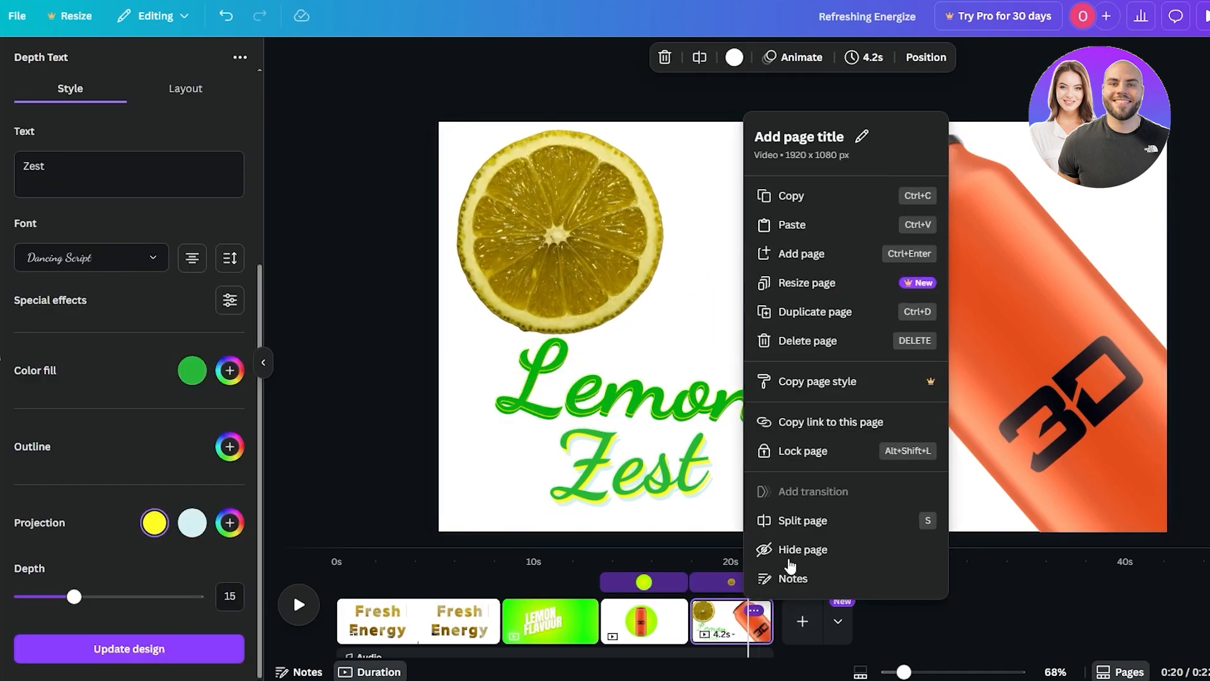
left_click(843, 313)
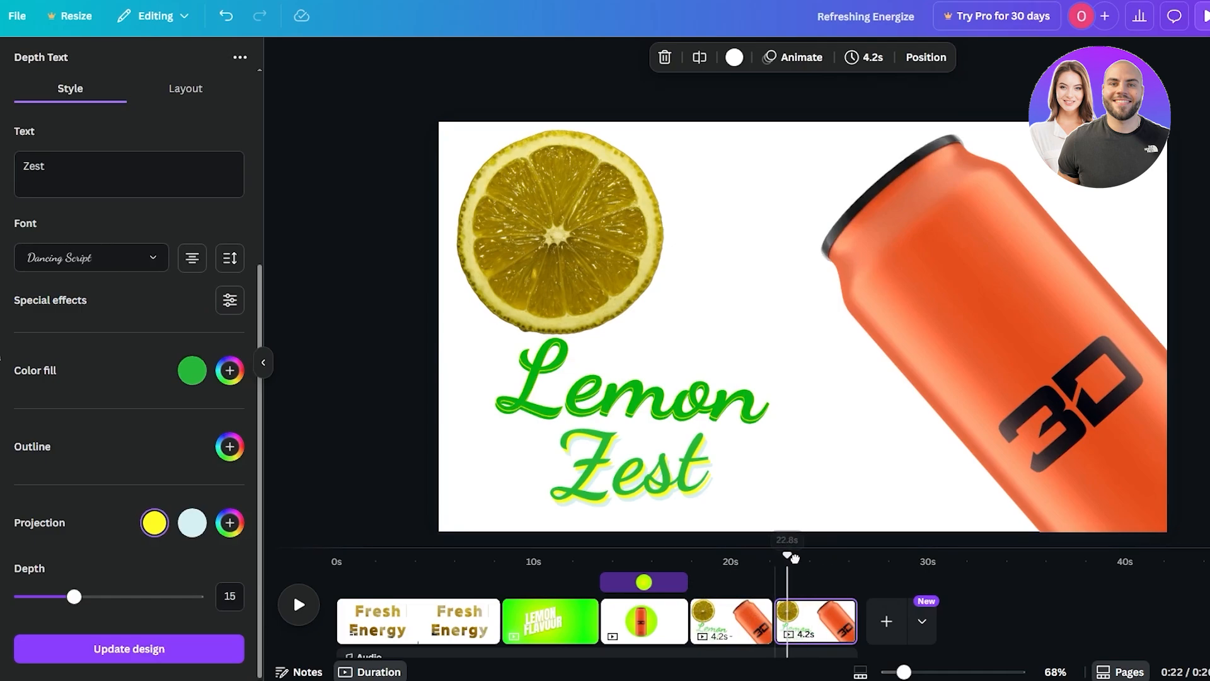
left_click(631, 385)
left_click_drag(774, 426, 843, 276)
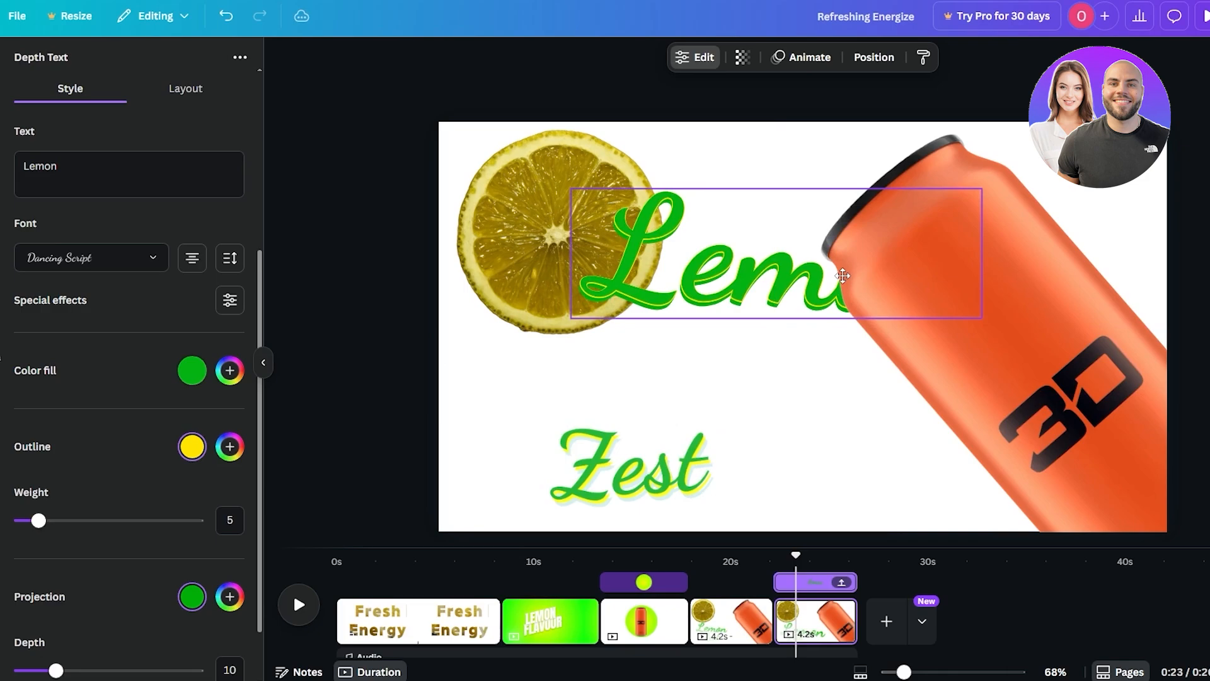
- Rotate the can upright right of the page centre and place "Zest" beside it, under the end of "Lemon"
left_click(699, 454)
left_click_drag(700, 454, 1012, 363)
left_click(984, 453)
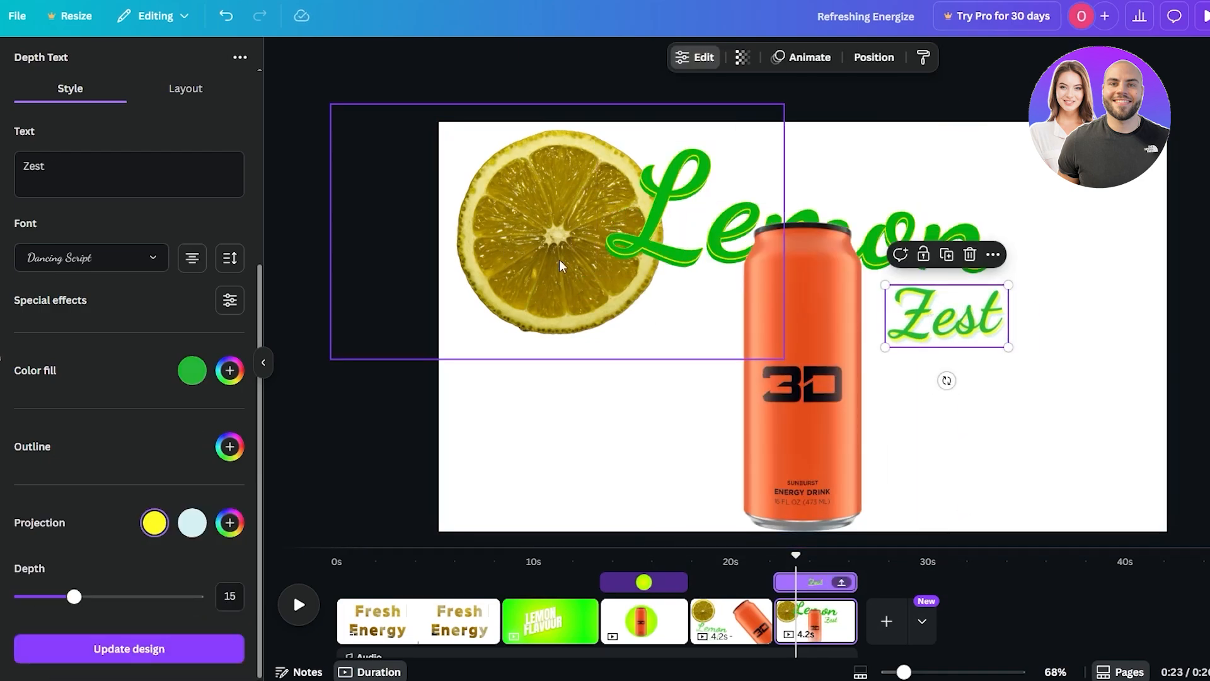
- Move the lemon slice to the lower-left corner of the duplicated page
left_click_drag(561, 265, 550, 446)
left_click_drag(581, 510, 466, 489)
left_click(260, 593)
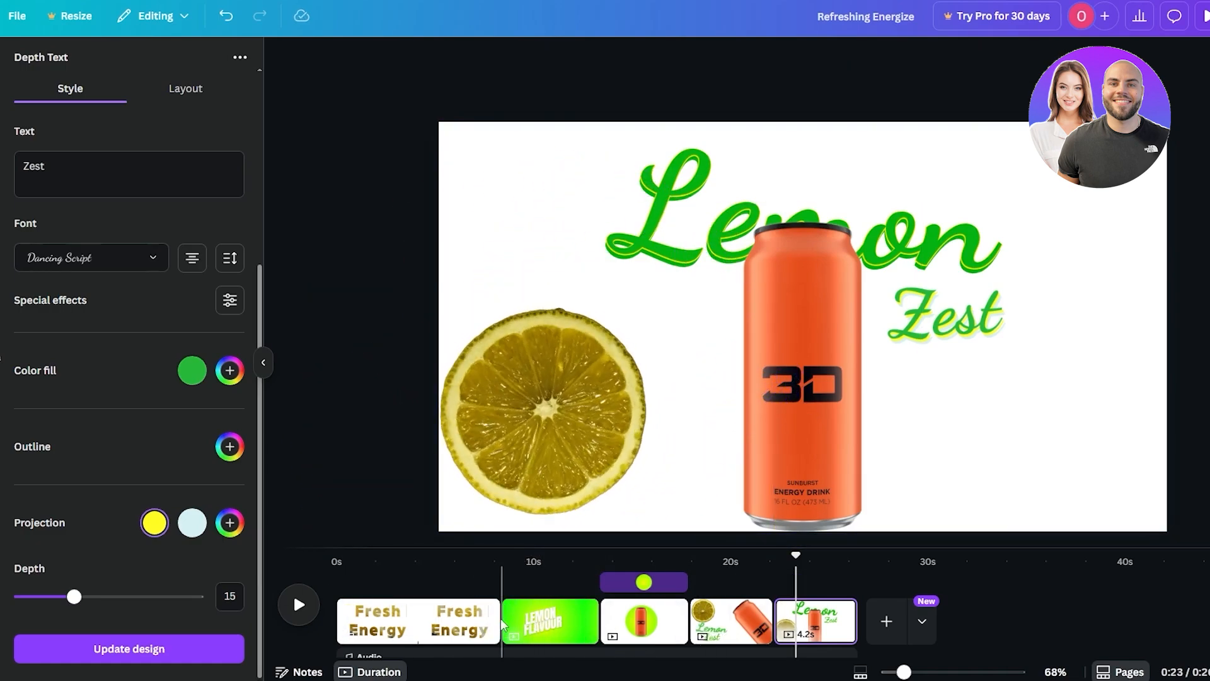
- Trim the start of the "Fresh Energy" page to make it 6.4 s long and add an outward Circle Wipe transition of about 1.2 s after it
left_click(460, 618)
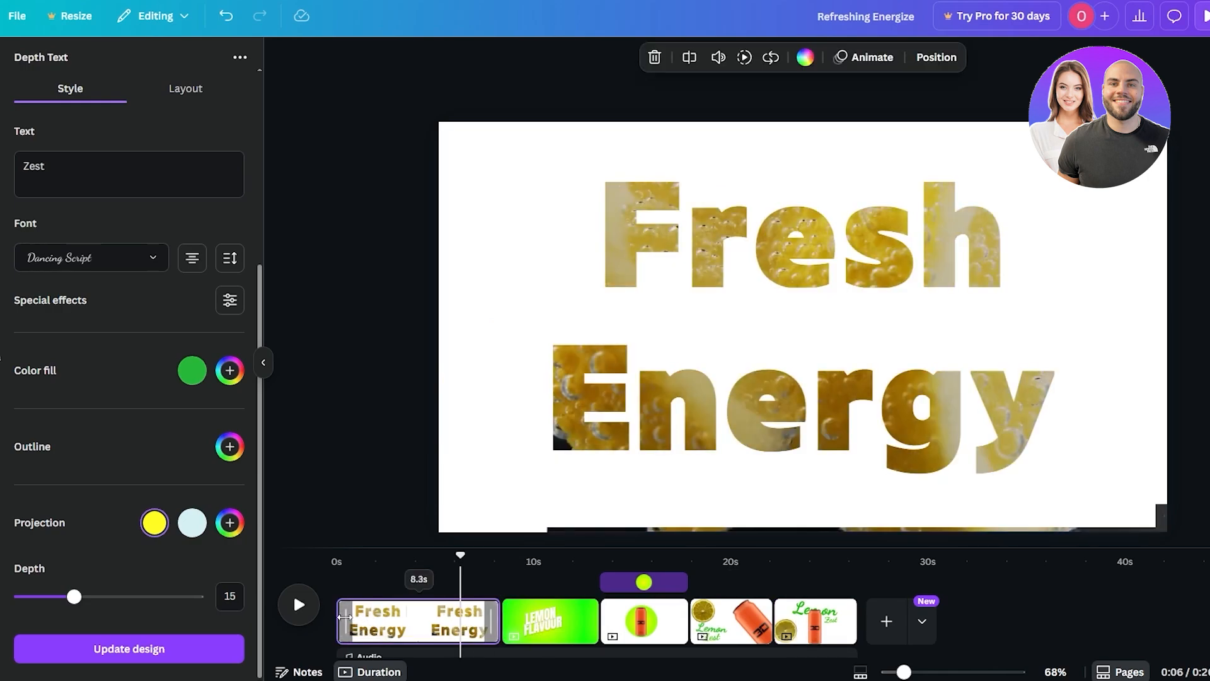
left_click_drag(342, 617, 377, 620)
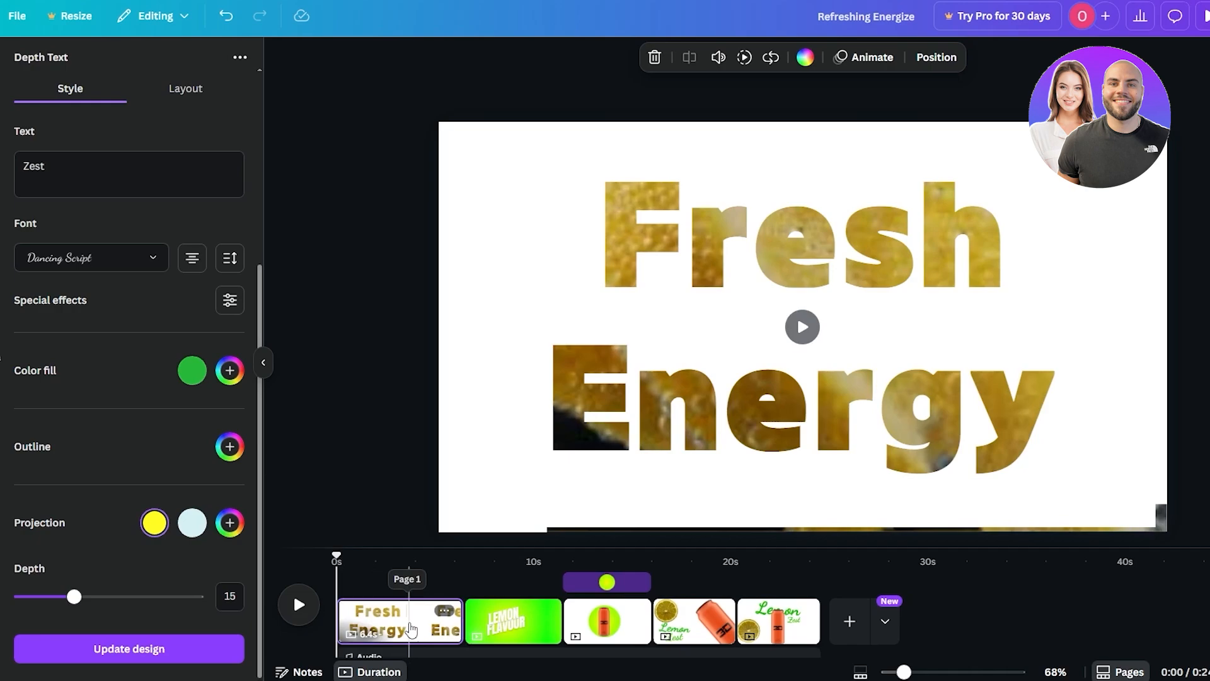
left_click(464, 634)
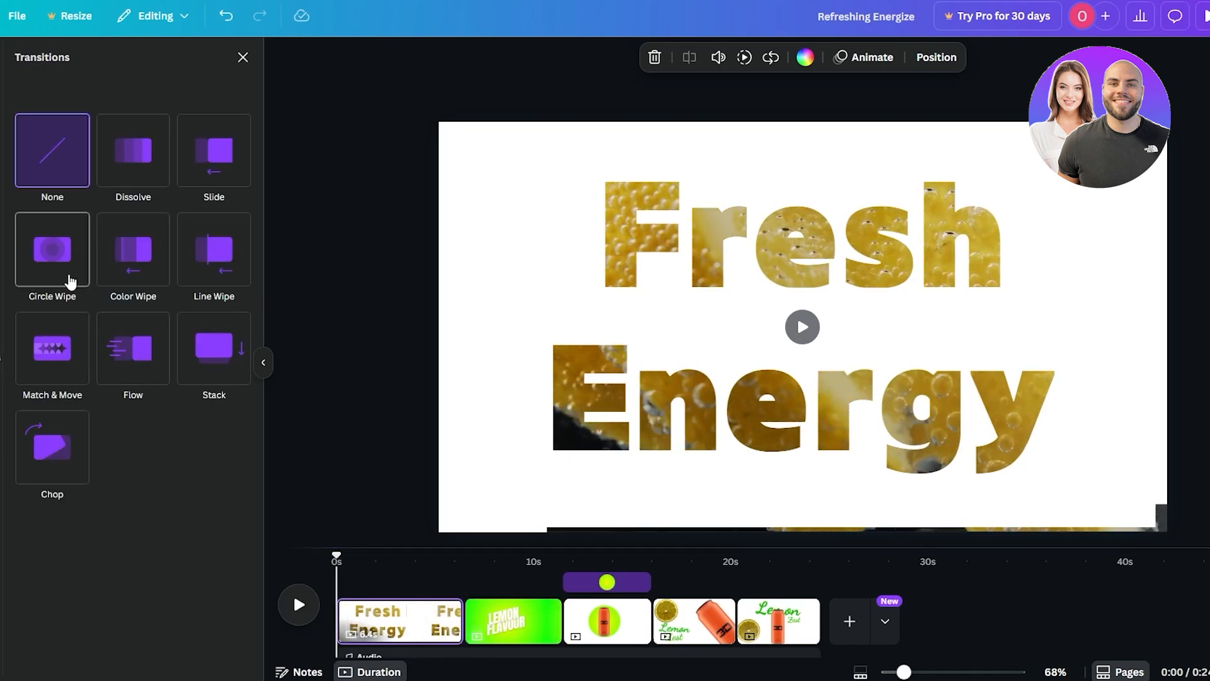
left_click(69, 277)
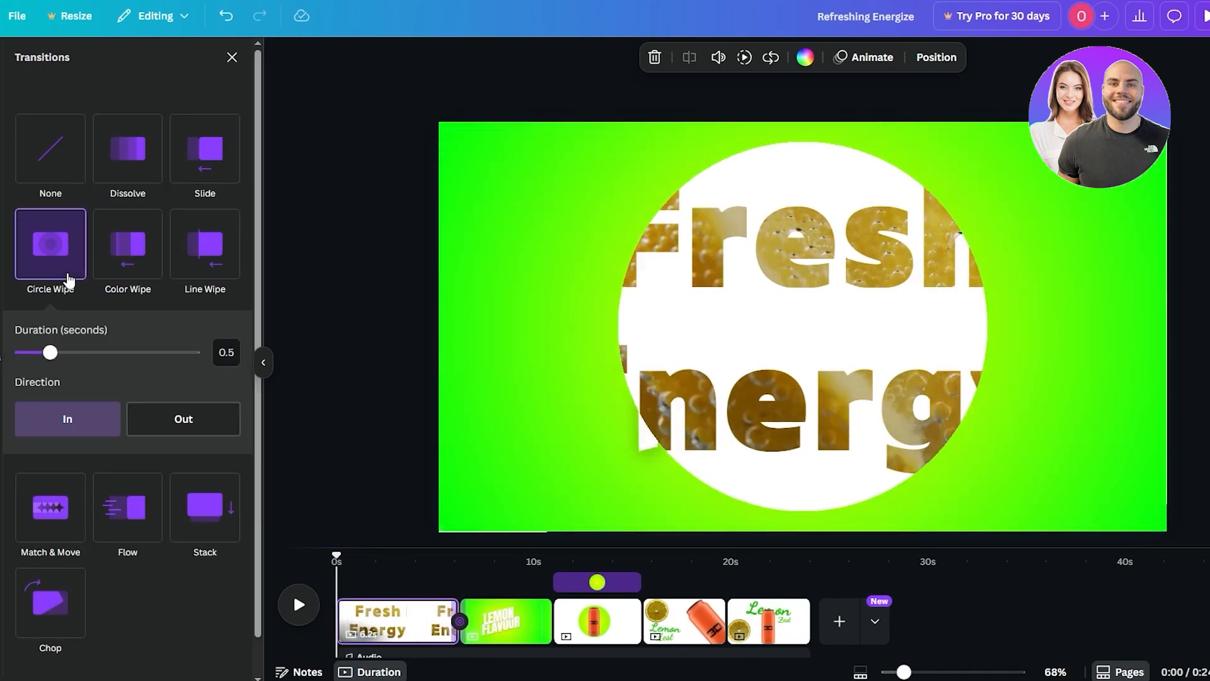
left_click(177, 437)
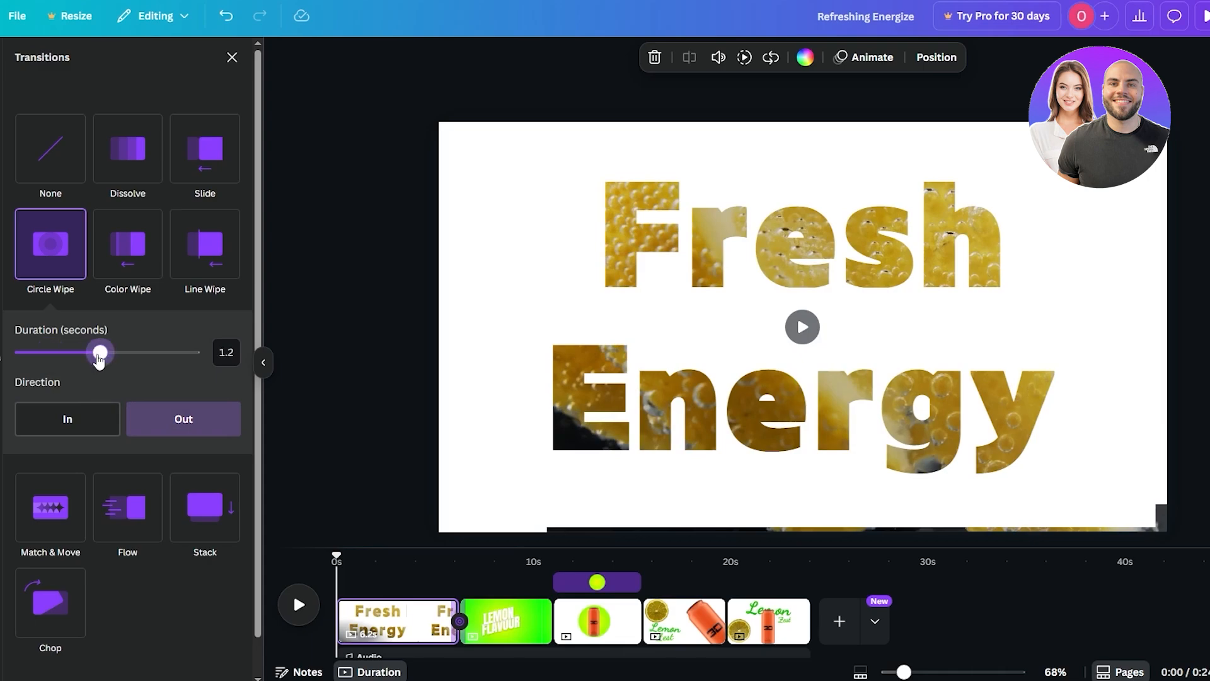
- Add a Circle Wipe transition with direction Out and a 1.1 s duration between the "LEMON FLAVOUR" page and the circle-framed can page
left_click(512, 637)
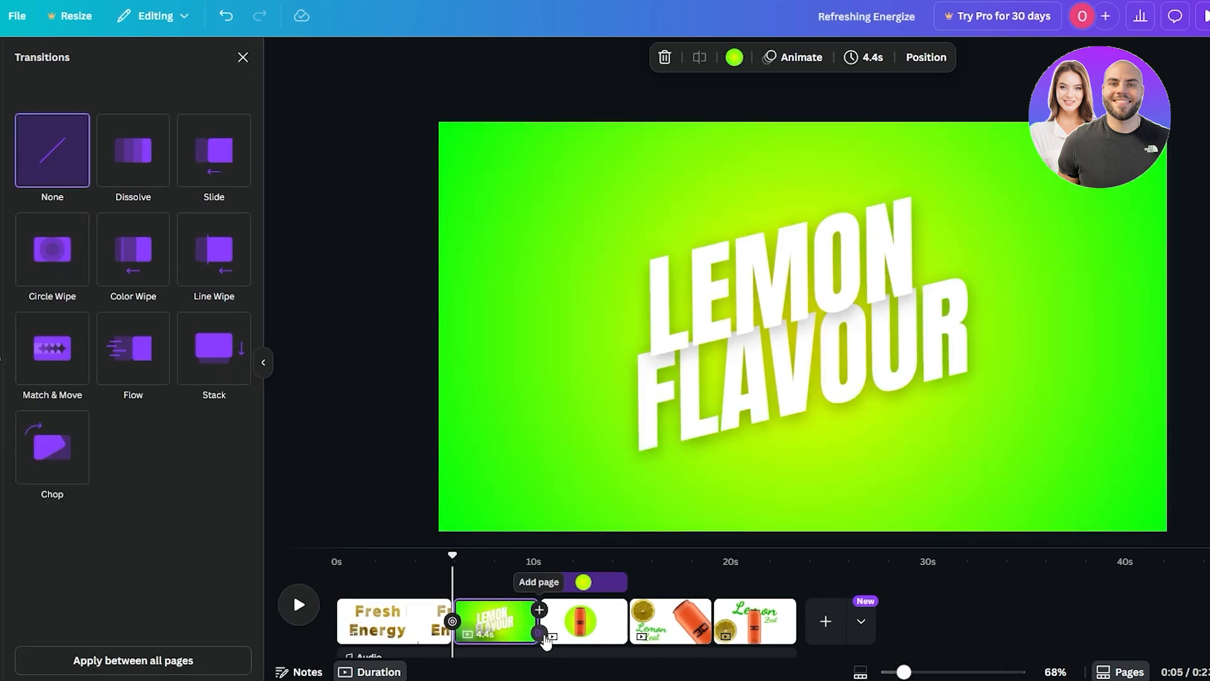
left_click(58, 275)
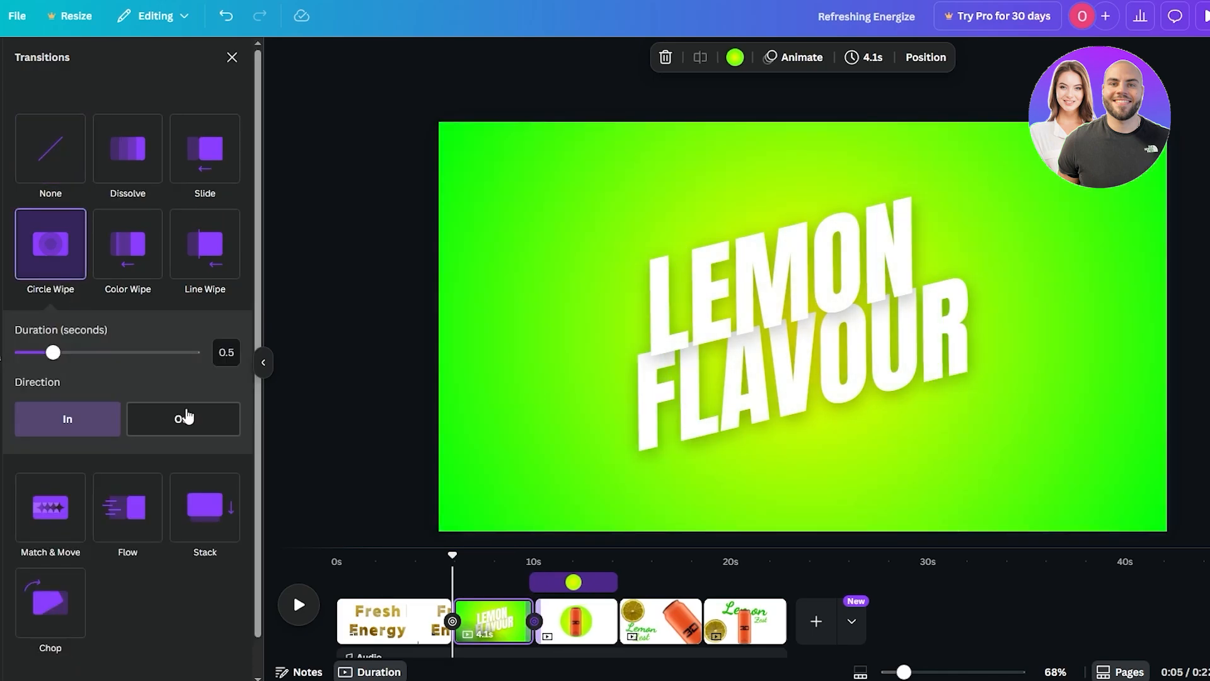
left_click(152, 434)
left_click_drag(53, 353, 103, 372)
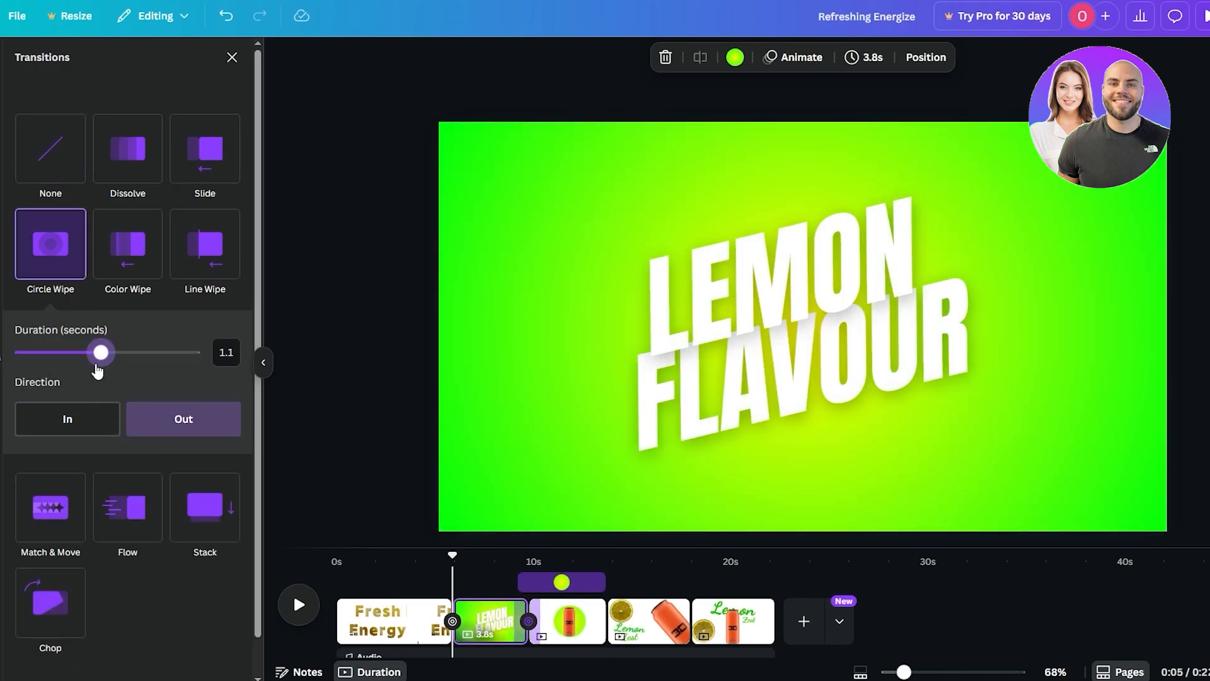
left_click(626, 373)
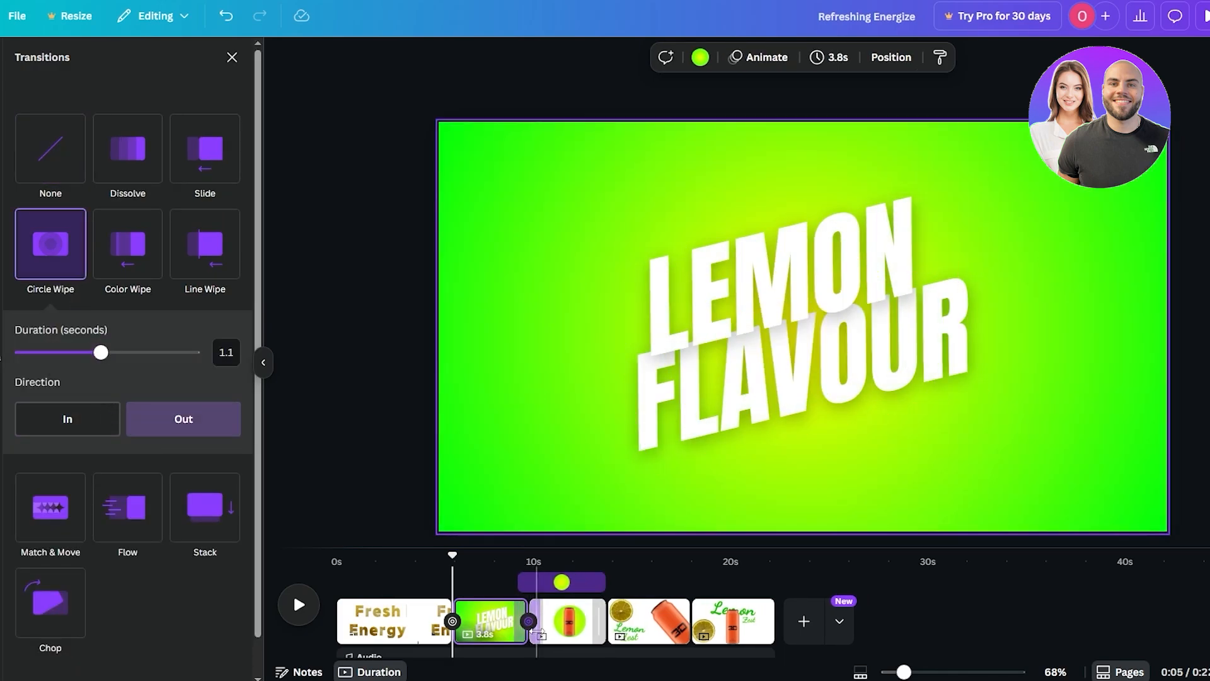
- Add a 1.5 s Flow transition between the circle-framed and tilted can pages, and trim the end of the overlaid can clip to 2.9 s
left_click(606, 623)
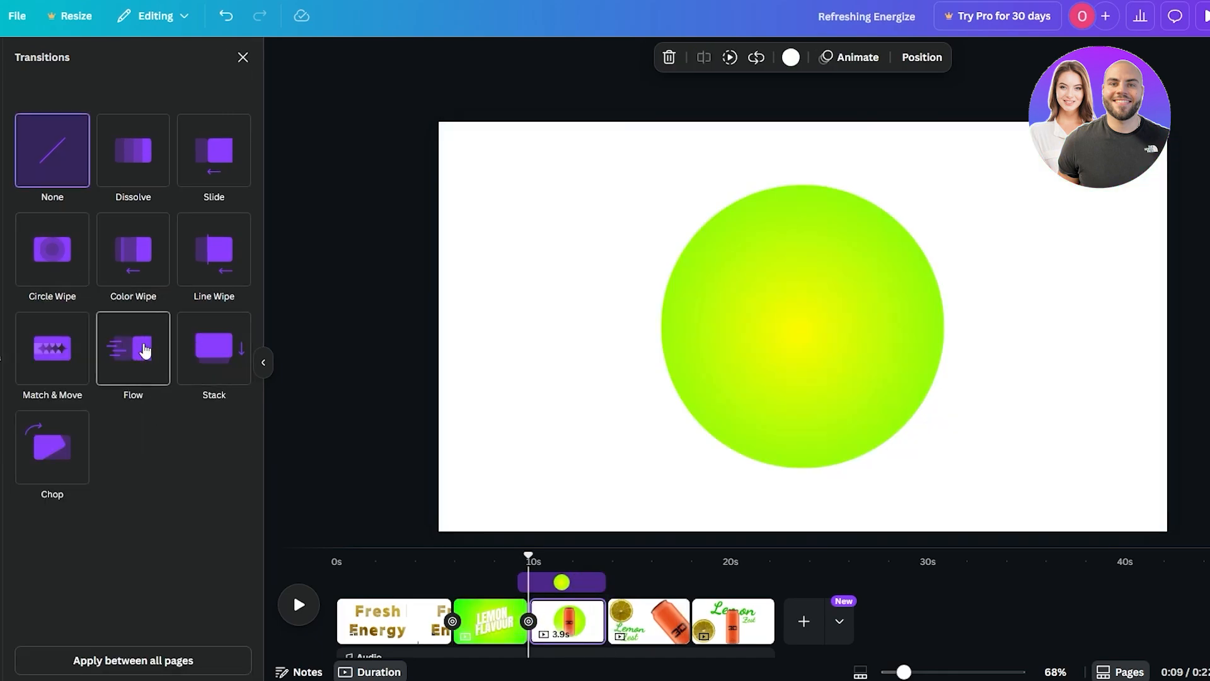
left_click(136, 372)
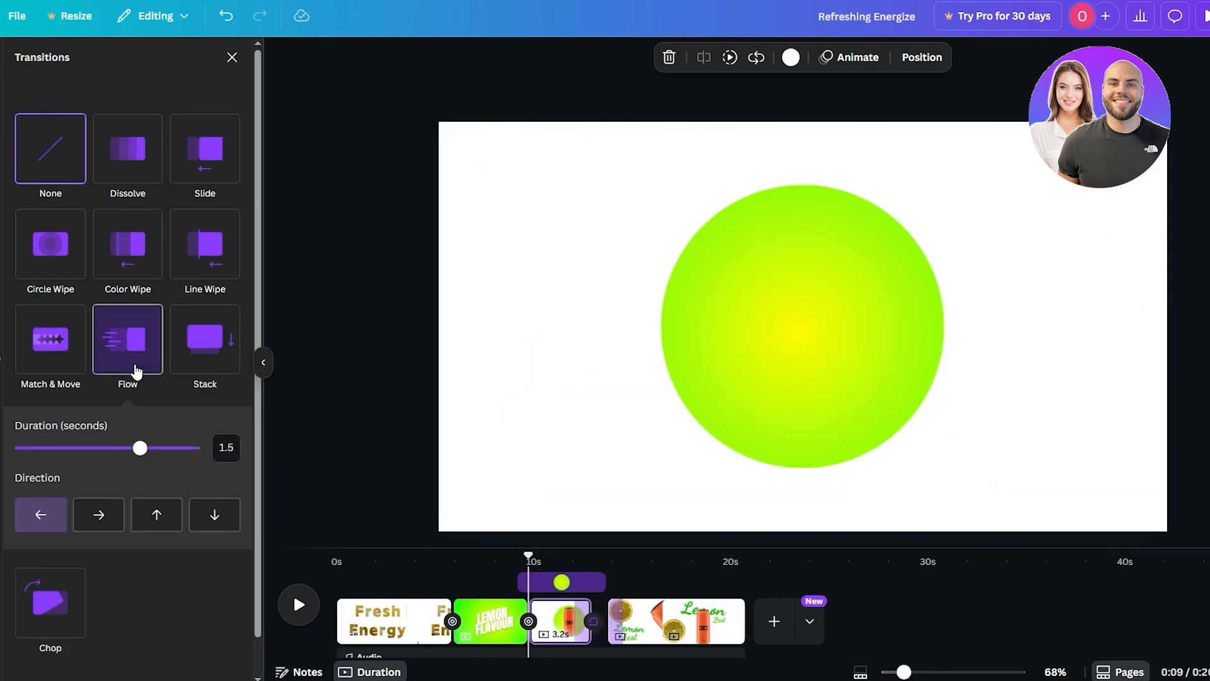
left_click(552, 586)
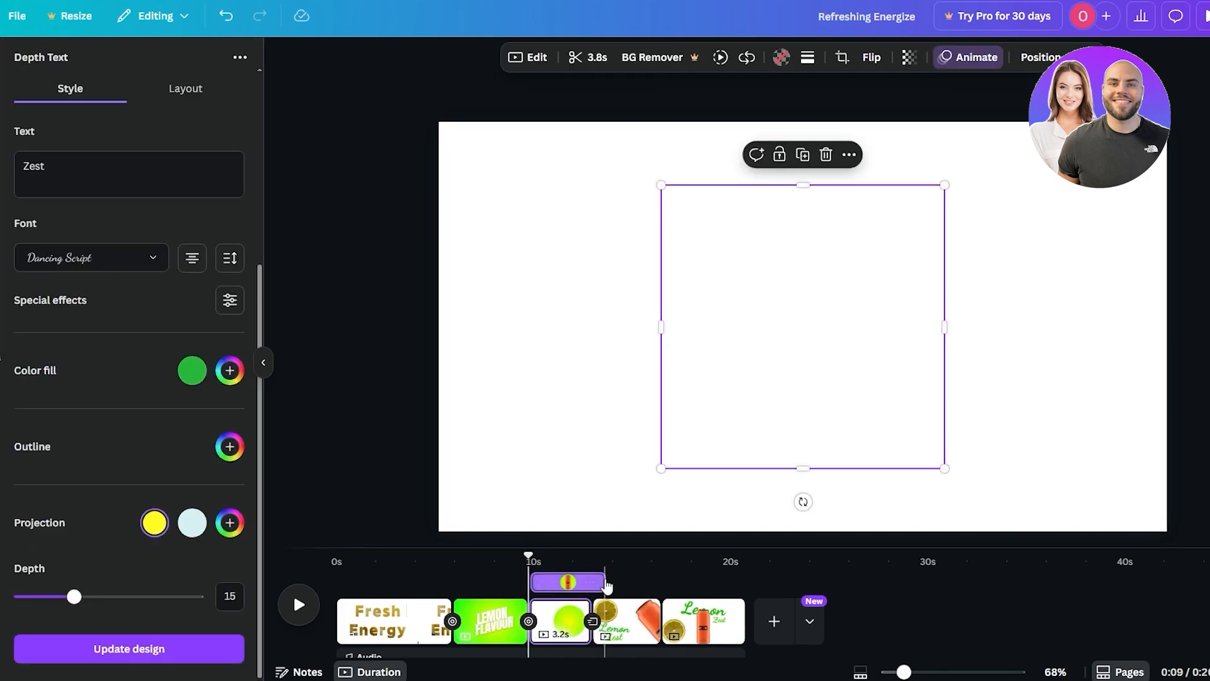
left_click_drag(607, 586, 585, 583)
- Trim the start of the overlaid can clip to a 2.6 s length and replay its entrance to check the timing
left_click(520, 556)
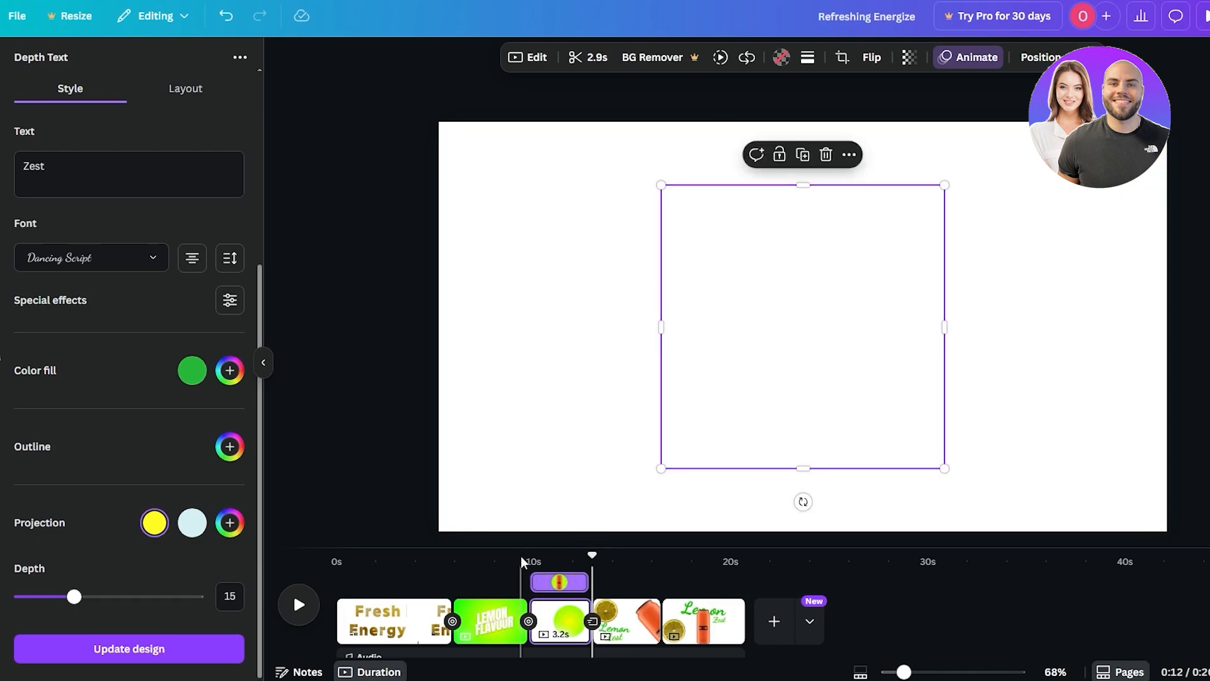
key("space")
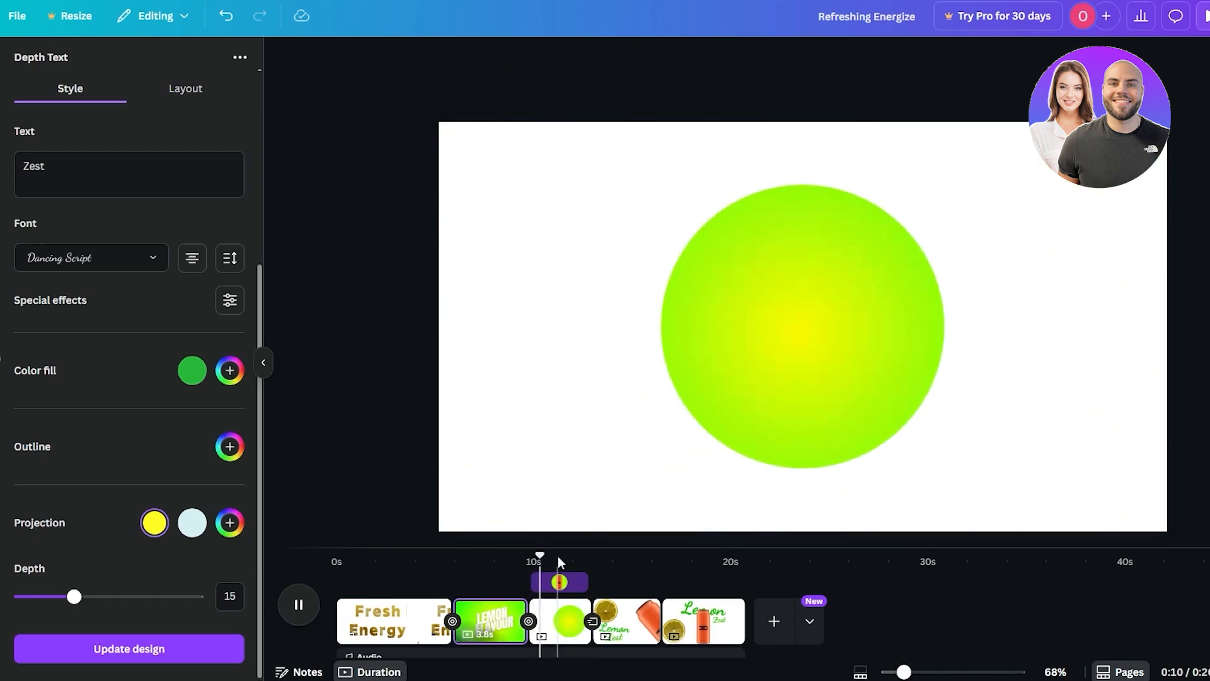
left_click_drag(531, 581, 538, 580)
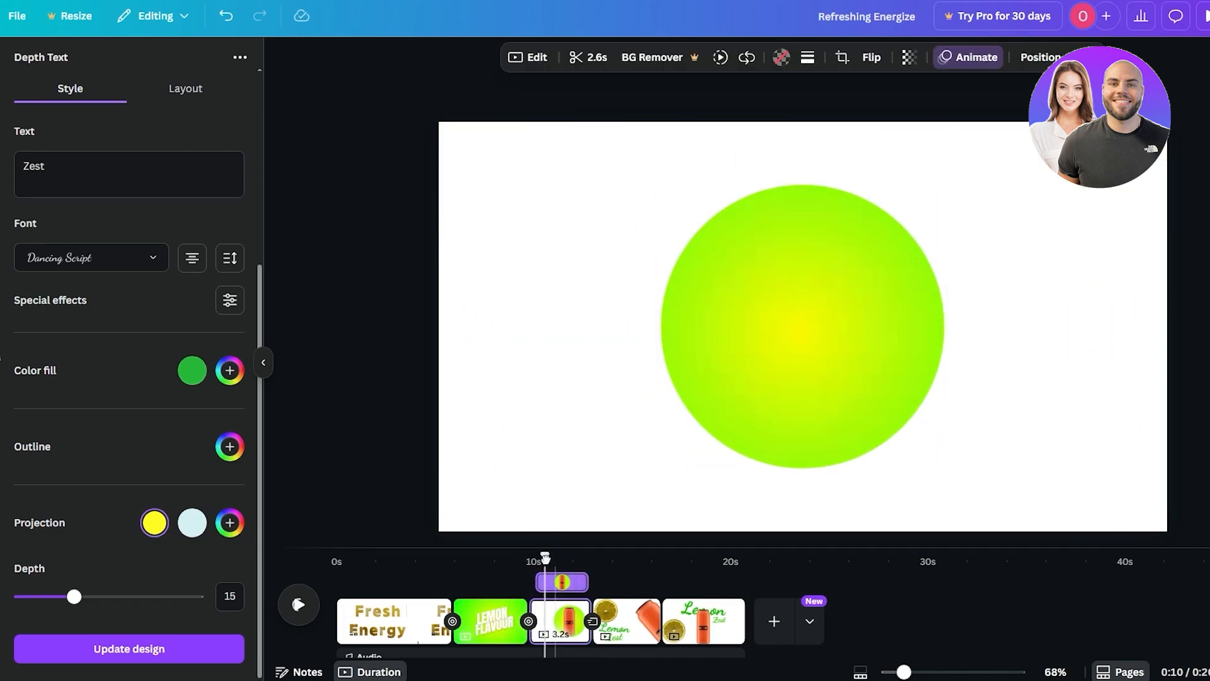
left_click(528, 558)
key("space")
- Add a 0.5 s Match & Move transition between the tilted and upright can pages and preview it
left_click(643, 622)
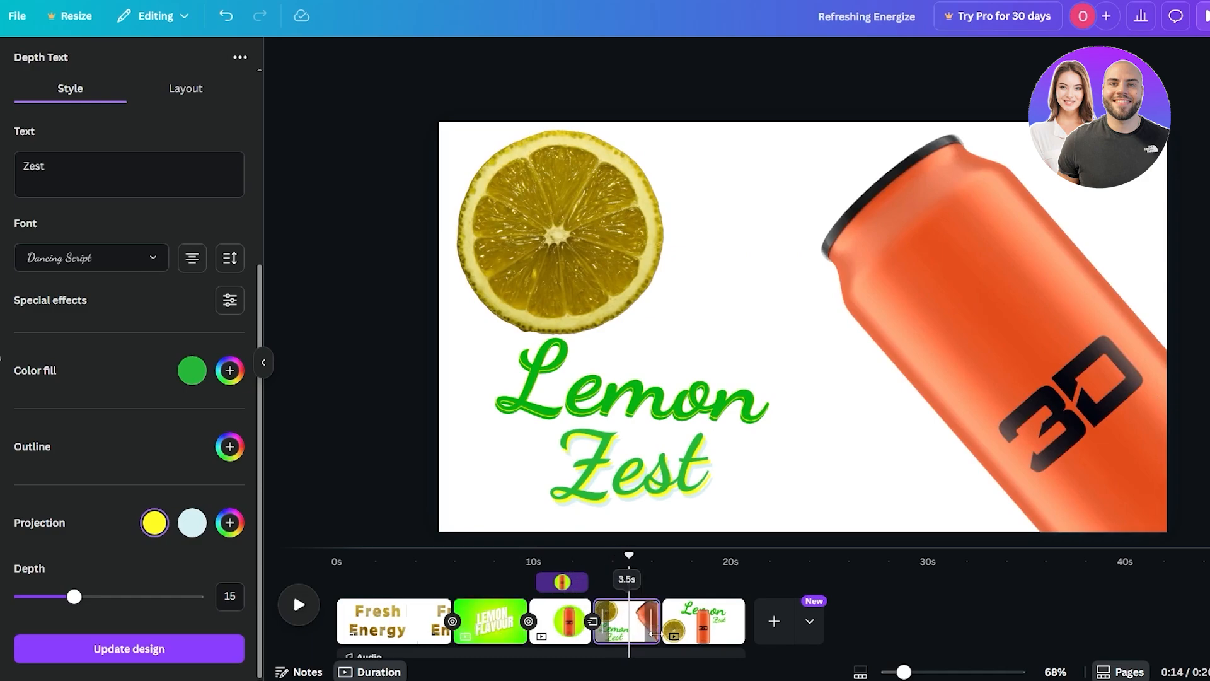
left_click(667, 633)
left_click(47, 352)
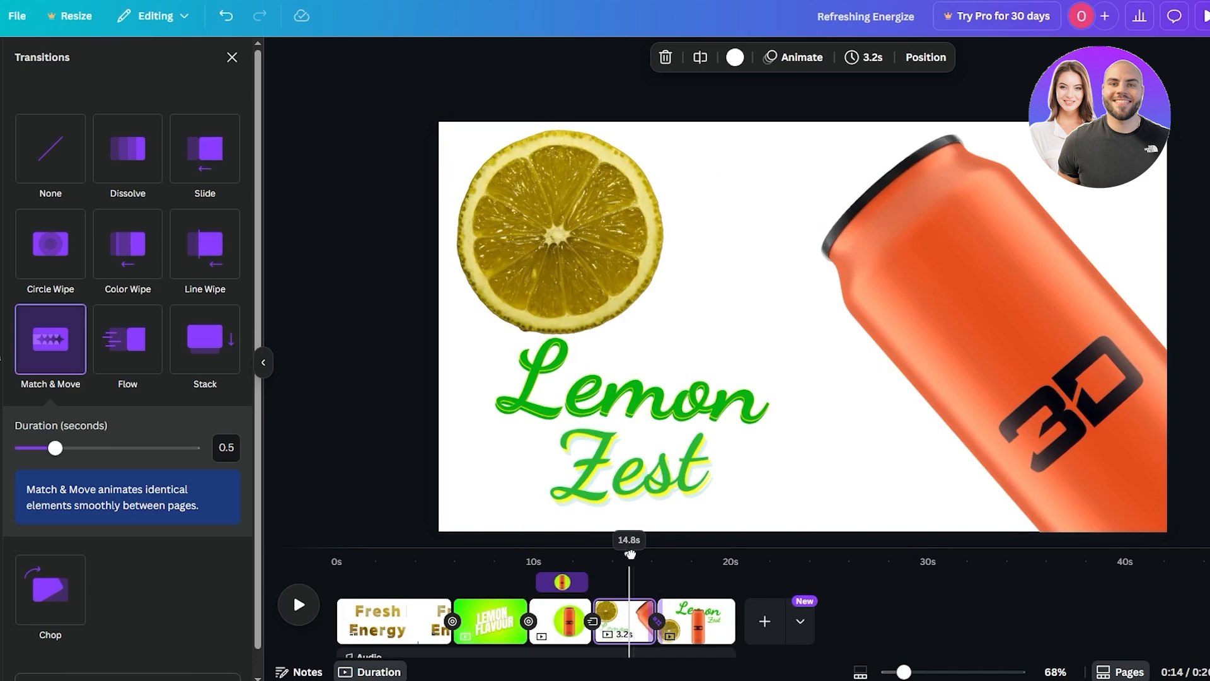
left_click_drag(654, 555, 681, 554)
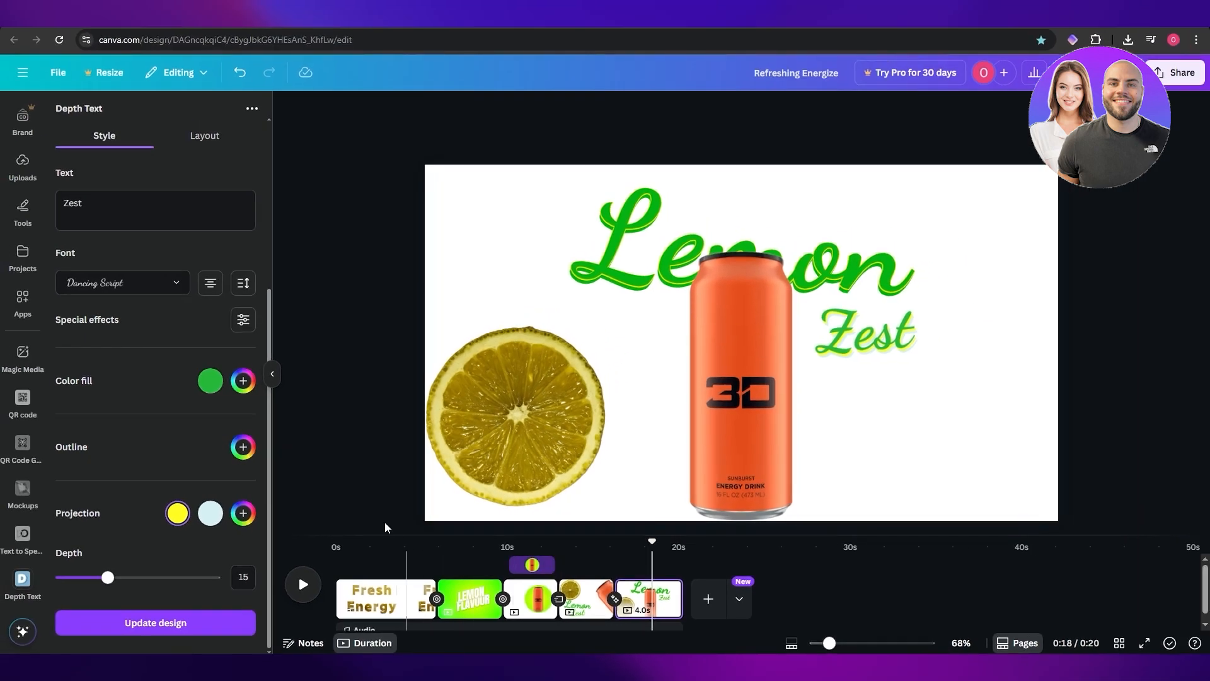
- Play the whole promo from the "Fresh Energy" page to review the transitions
left_click(350, 553)
left_click(302, 585)
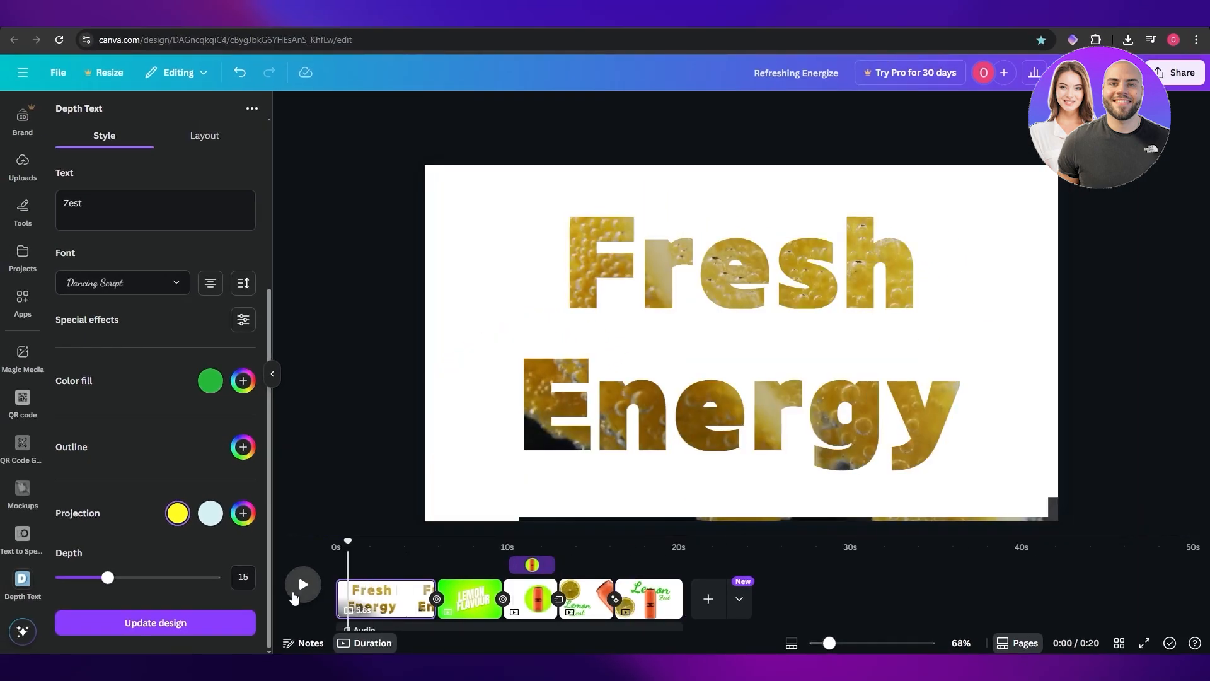